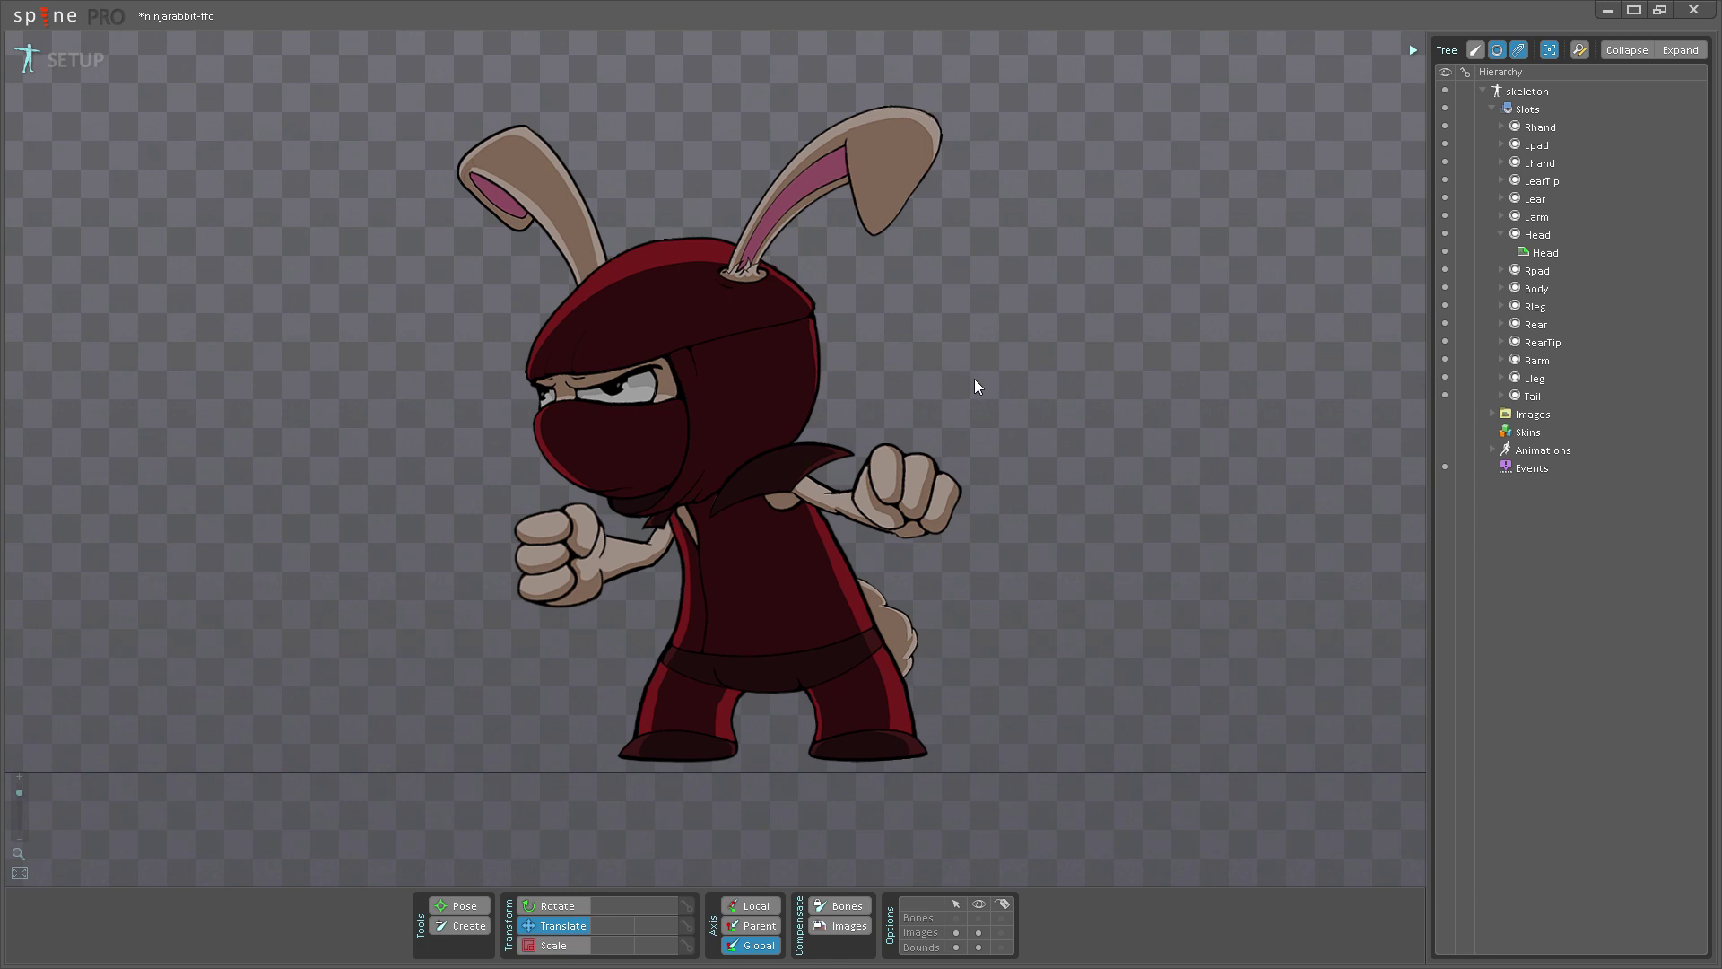
Step: Select the rabbit's Head attachment and switch on its Mesh option
{"action": "left_click", "coordinate": [708, 373]}
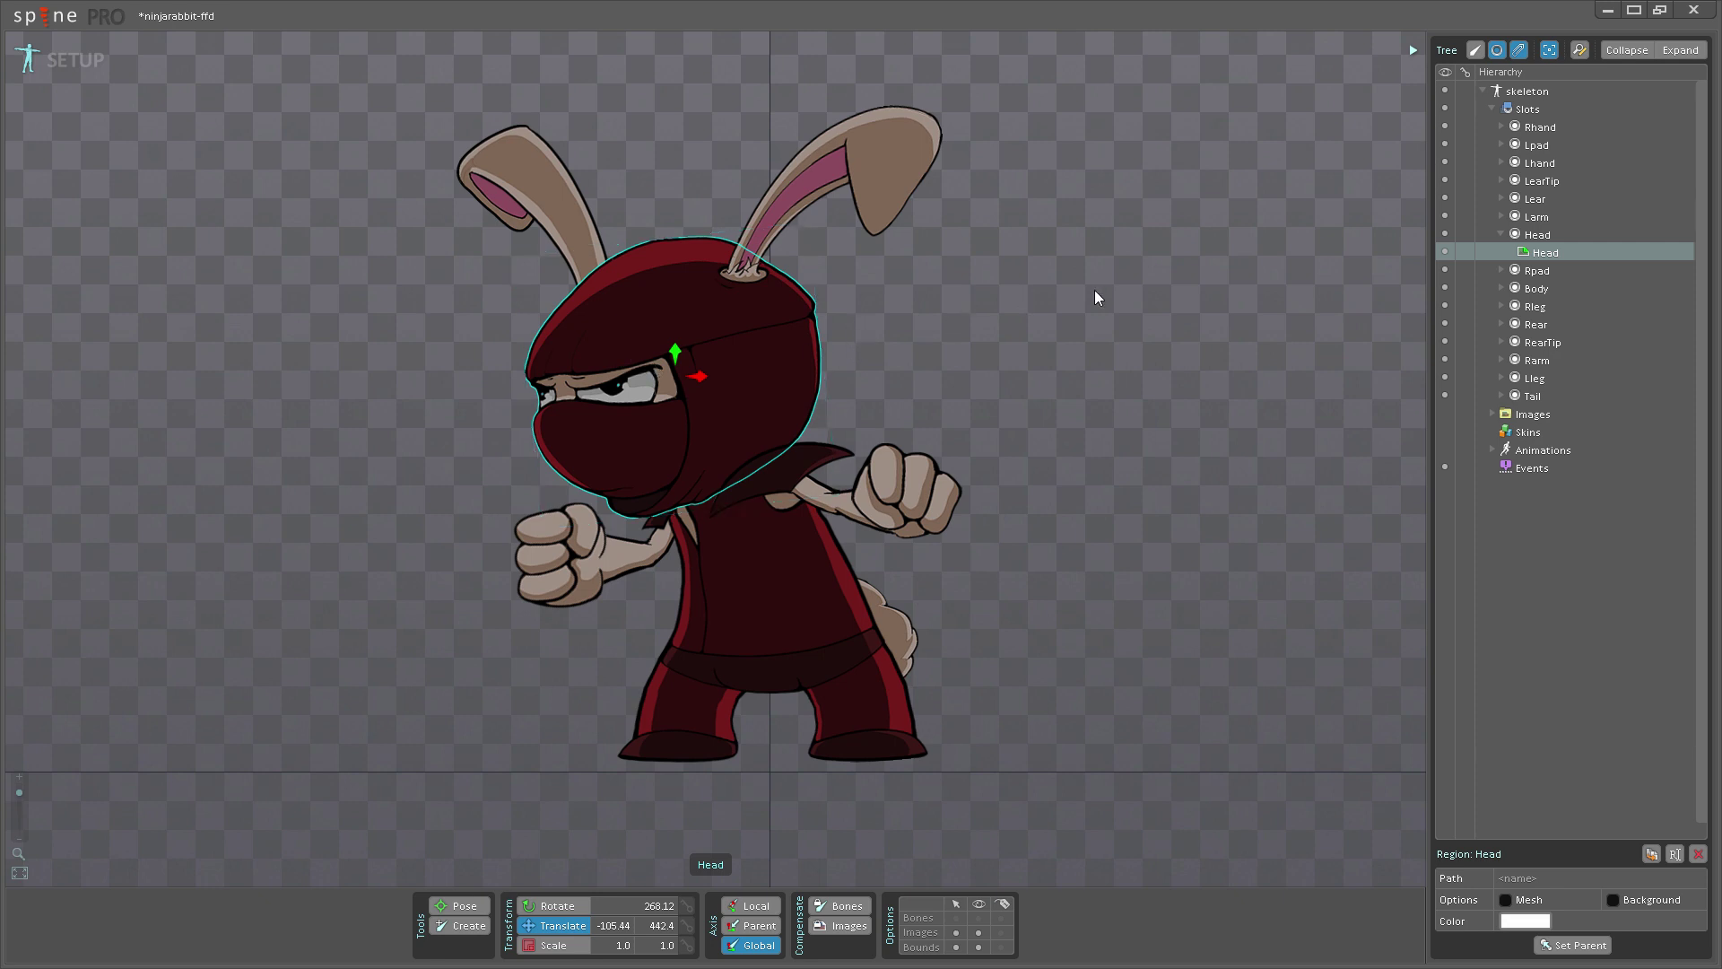
{"action": "left_click", "coordinate": [1506, 901]}
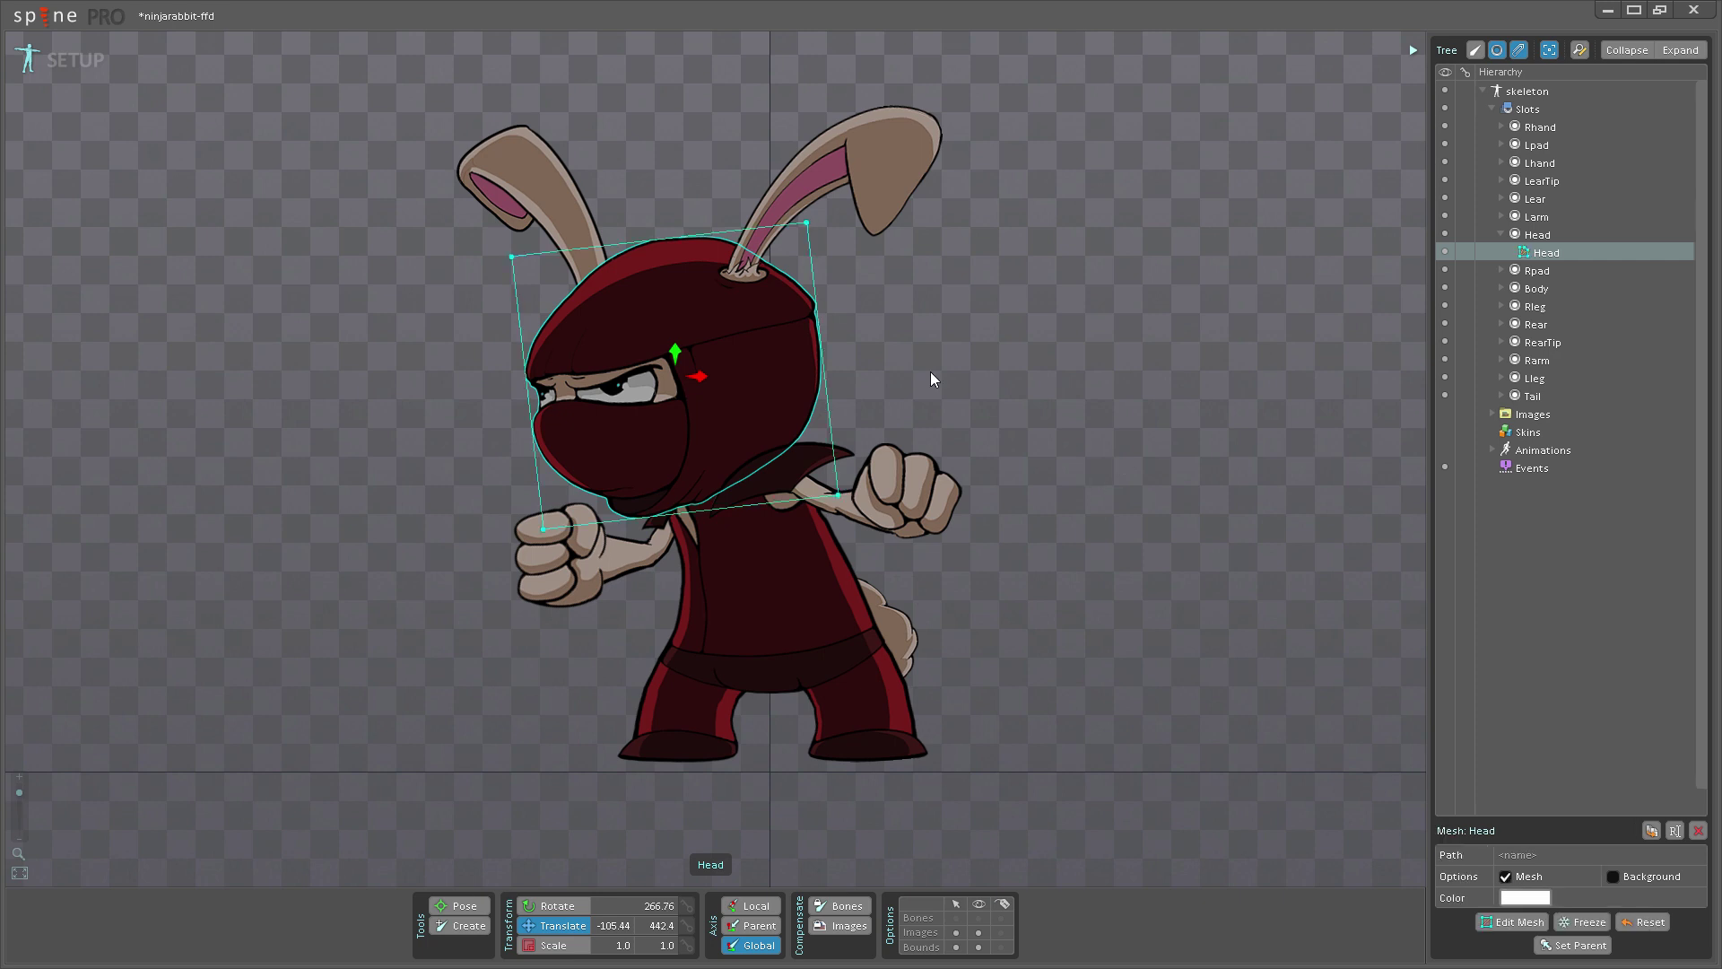
{"action": "scroll", "coordinate": [623, 203], "scroll_direction": "up", "scroll_amount": 5}
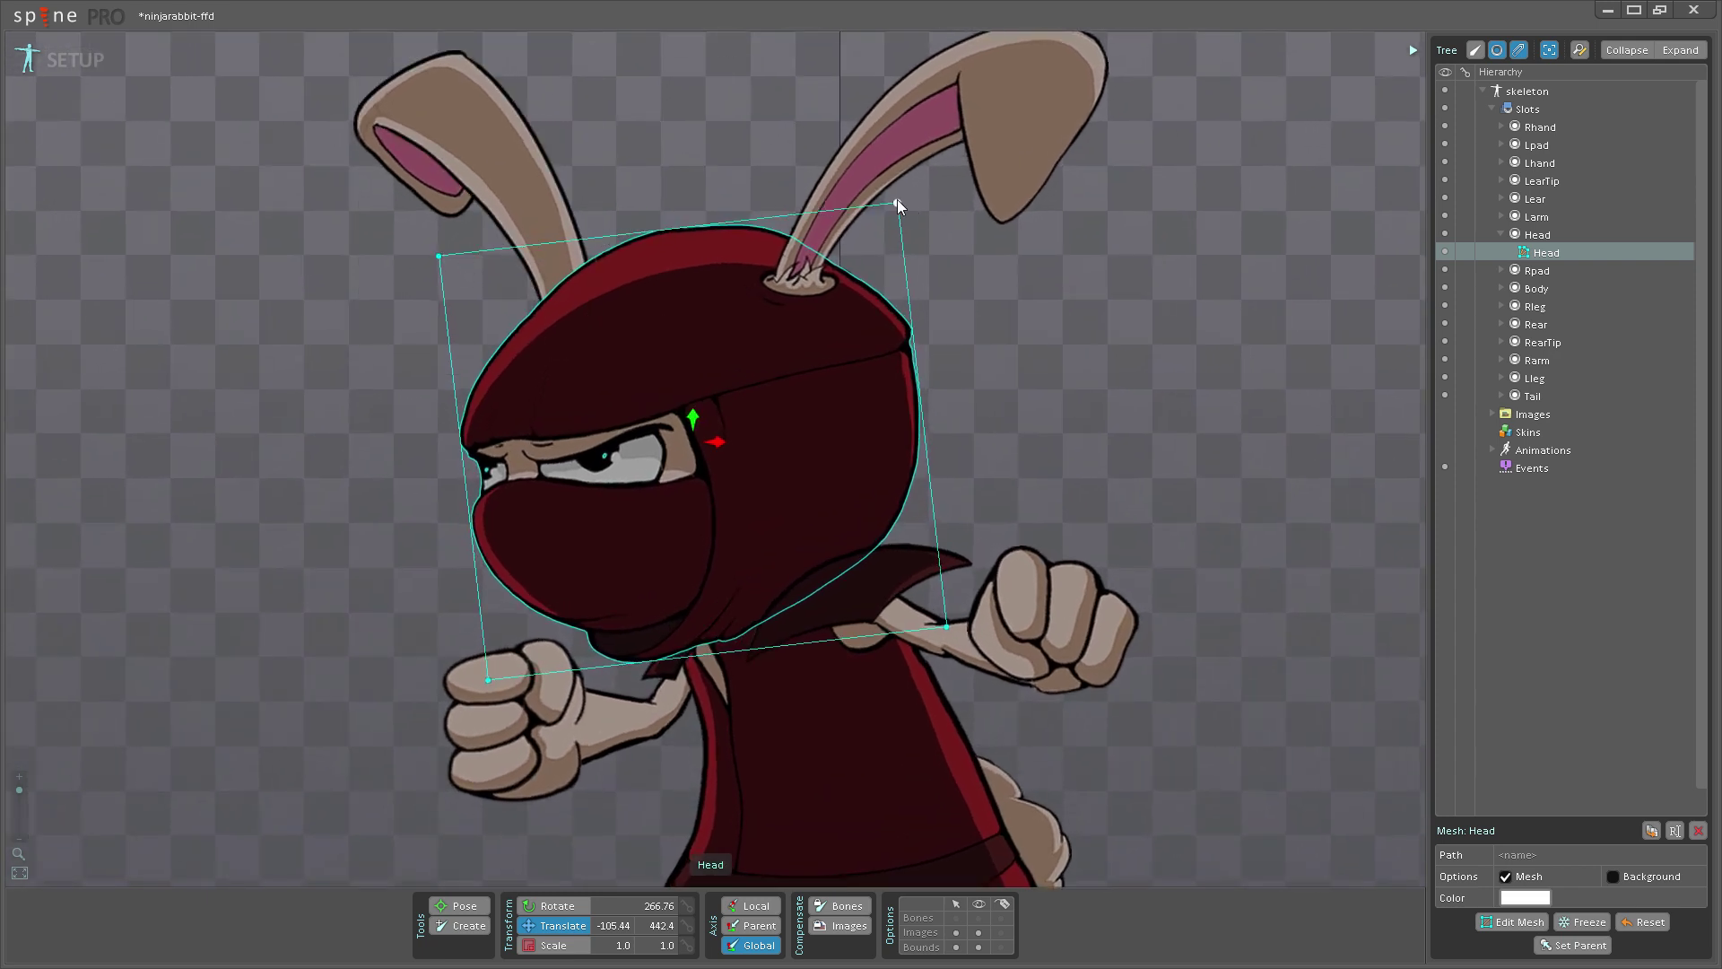
Step: Test-drag a head mesh corner, undo it, and reselect the Head attachment
{"action": "left_click", "coordinate": [949, 629]}
{"action": "left_click_drag", "start_coordinate": [1029, 652], "coordinate": [989, 614]}
{"action": "key", "text": "ctrl+z"}
{"action": "left_click", "coordinate": [540, 390]}
{"action": "scroll", "coordinate": [395, 549], "scroll_direction": "up", "scroll_amount": 1}
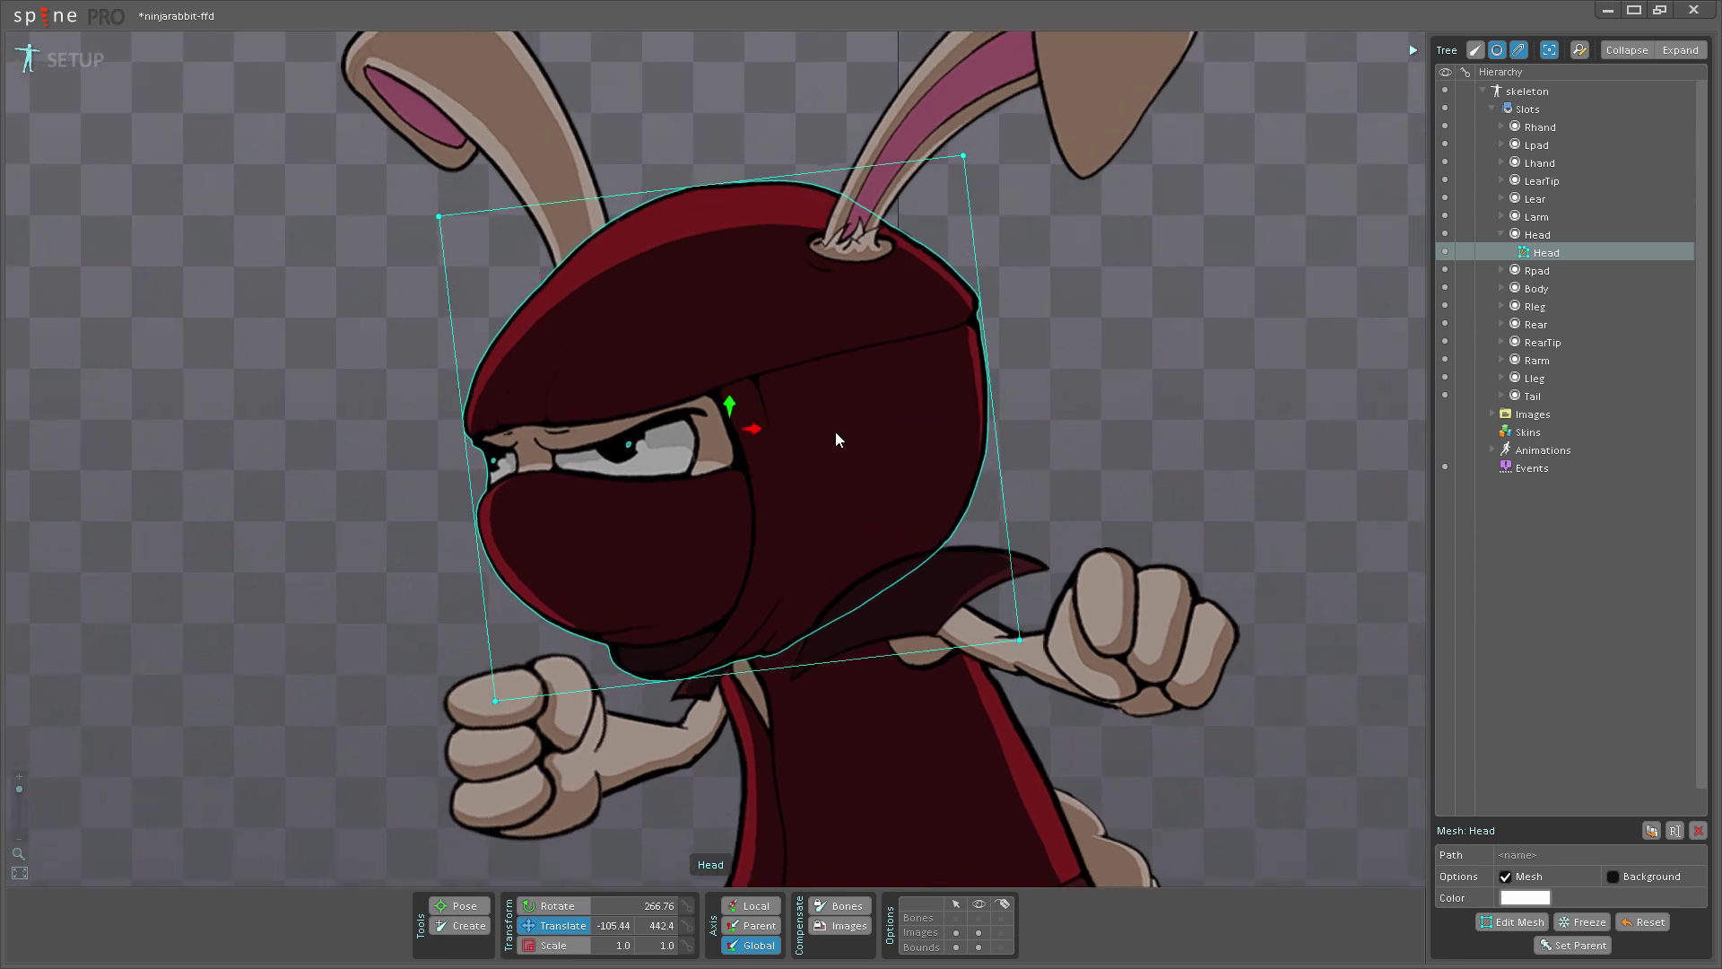
Step: Start editing the Head mesh and clear its box with Set Points
{"action": "left_click", "coordinate": [1514, 922]}
{"action": "scroll", "coordinate": [1202, 391], "scroll_direction": "down", "scroll_amount": 1}
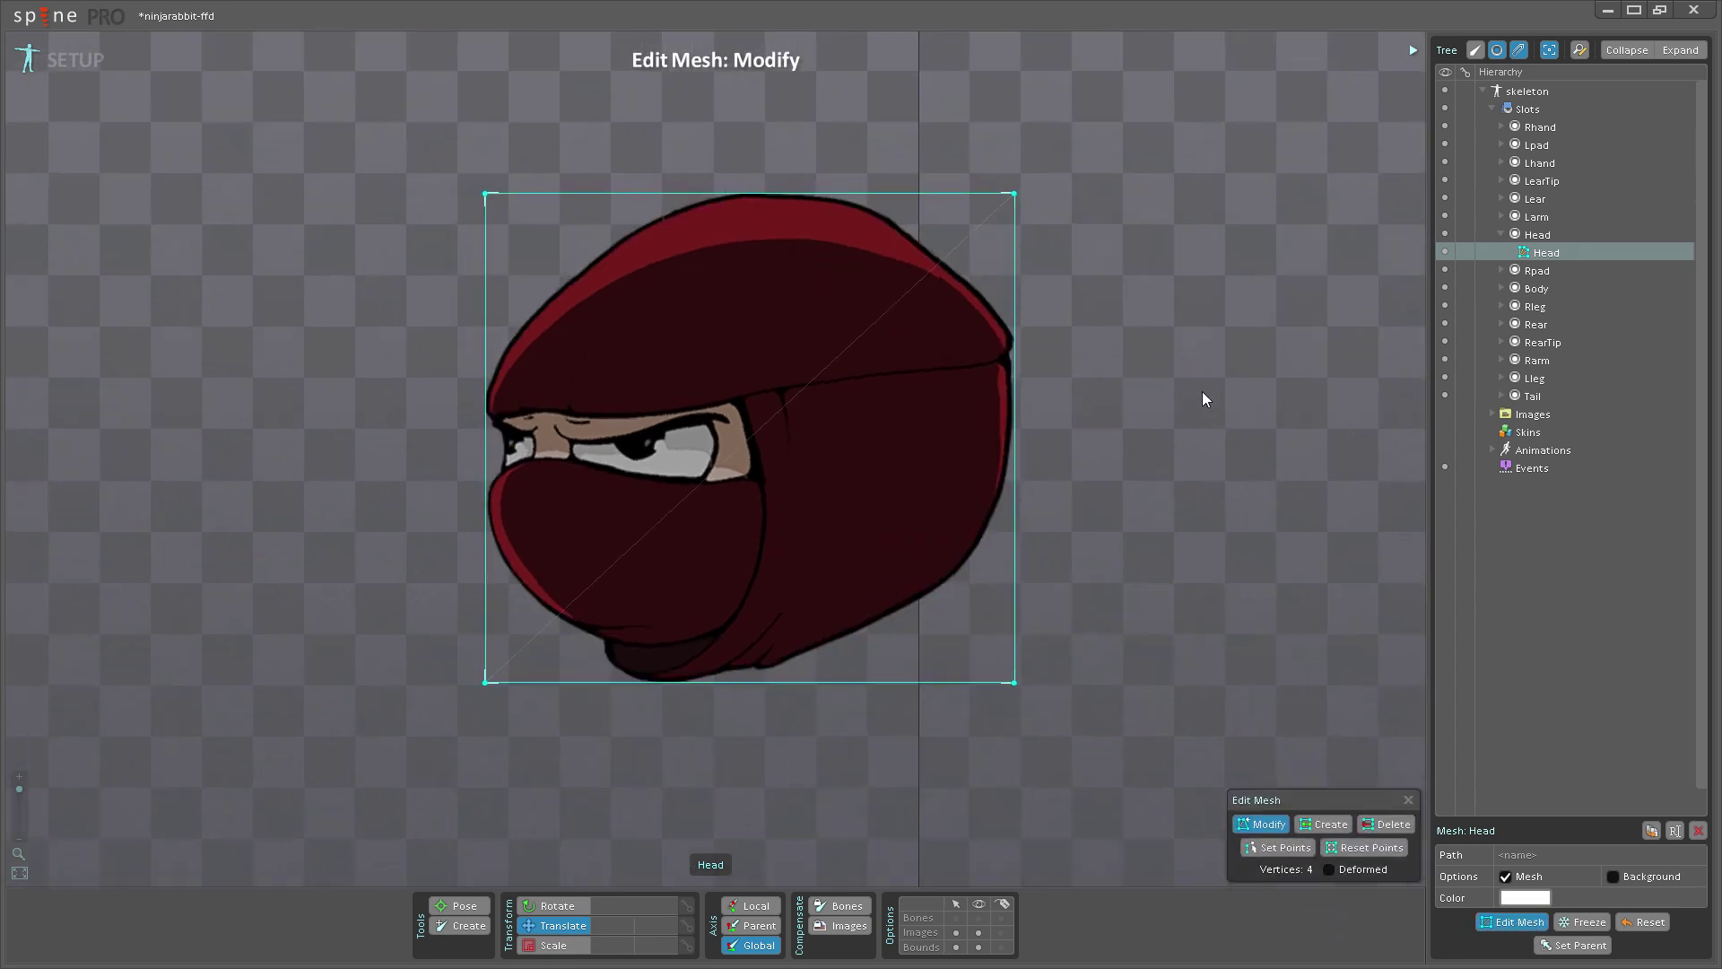
{"action": "scroll", "coordinate": [1137, 377], "scroll_direction": "up", "scroll_amount": 1}
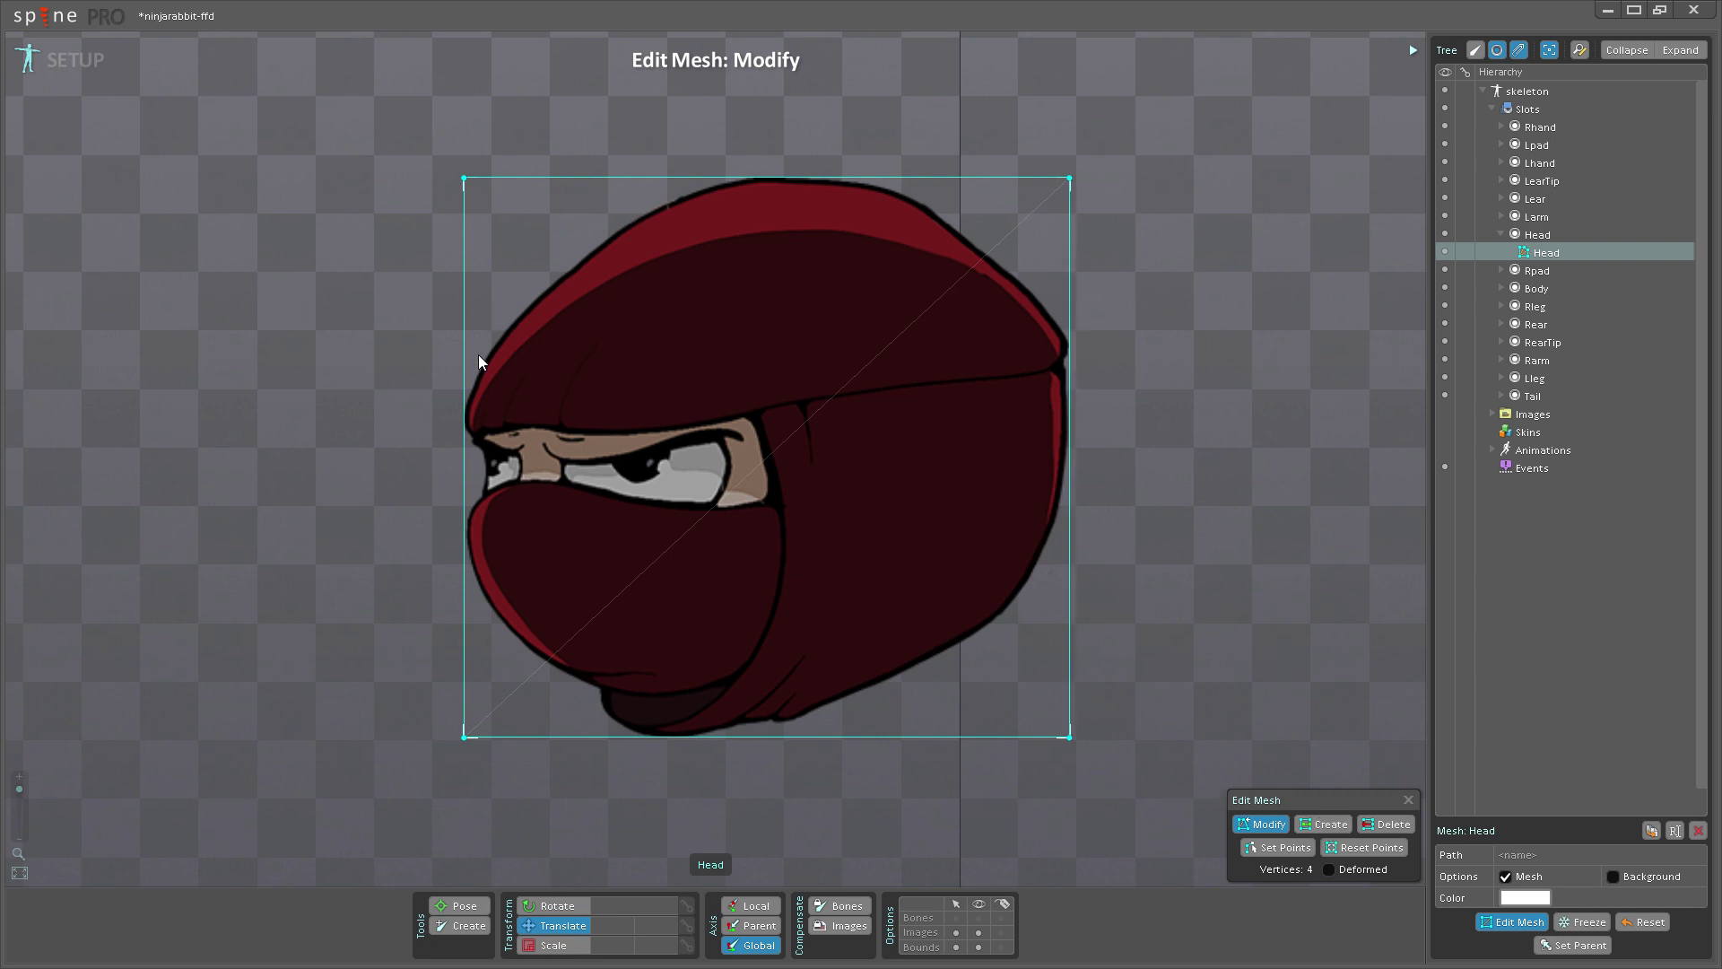
{"action": "left_click", "coordinate": [1280, 849]}
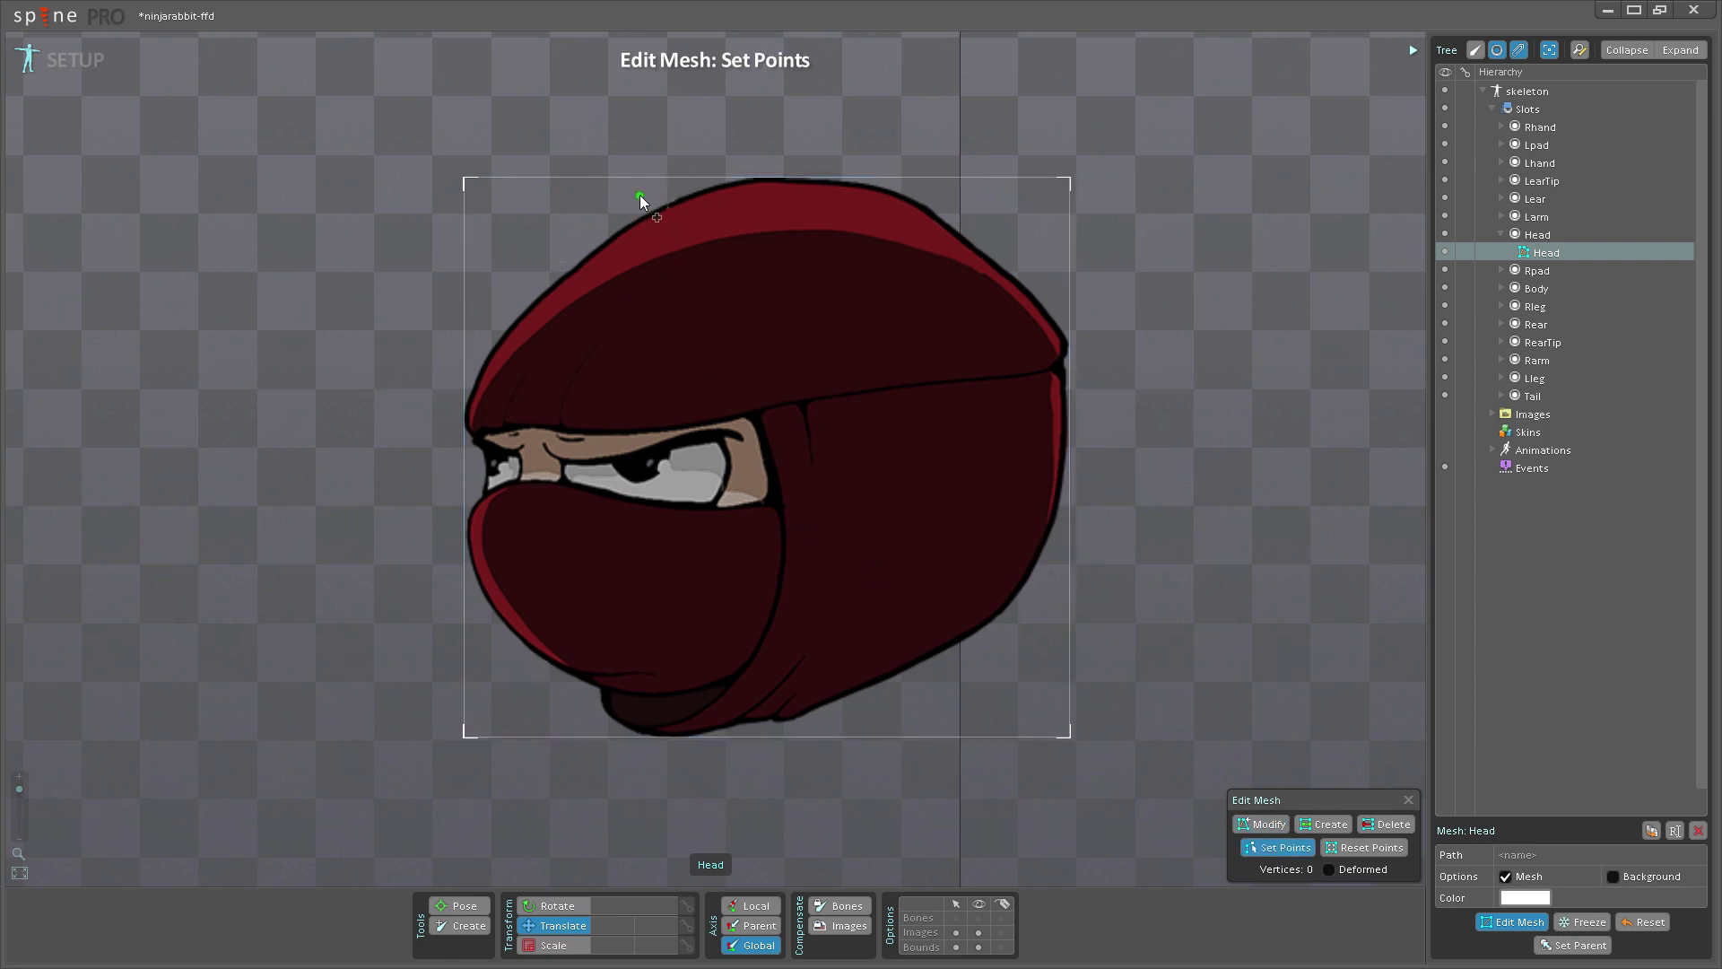
Step: Trace hull points from the hood top down the head's left outline to the chin
{"action": "left_click", "coordinate": [711, 177]}
{"action": "left_click", "coordinate": [595, 235]}
{"action": "left_click", "coordinate": [506, 314]}
{"action": "left_click", "coordinate": [461, 395]}
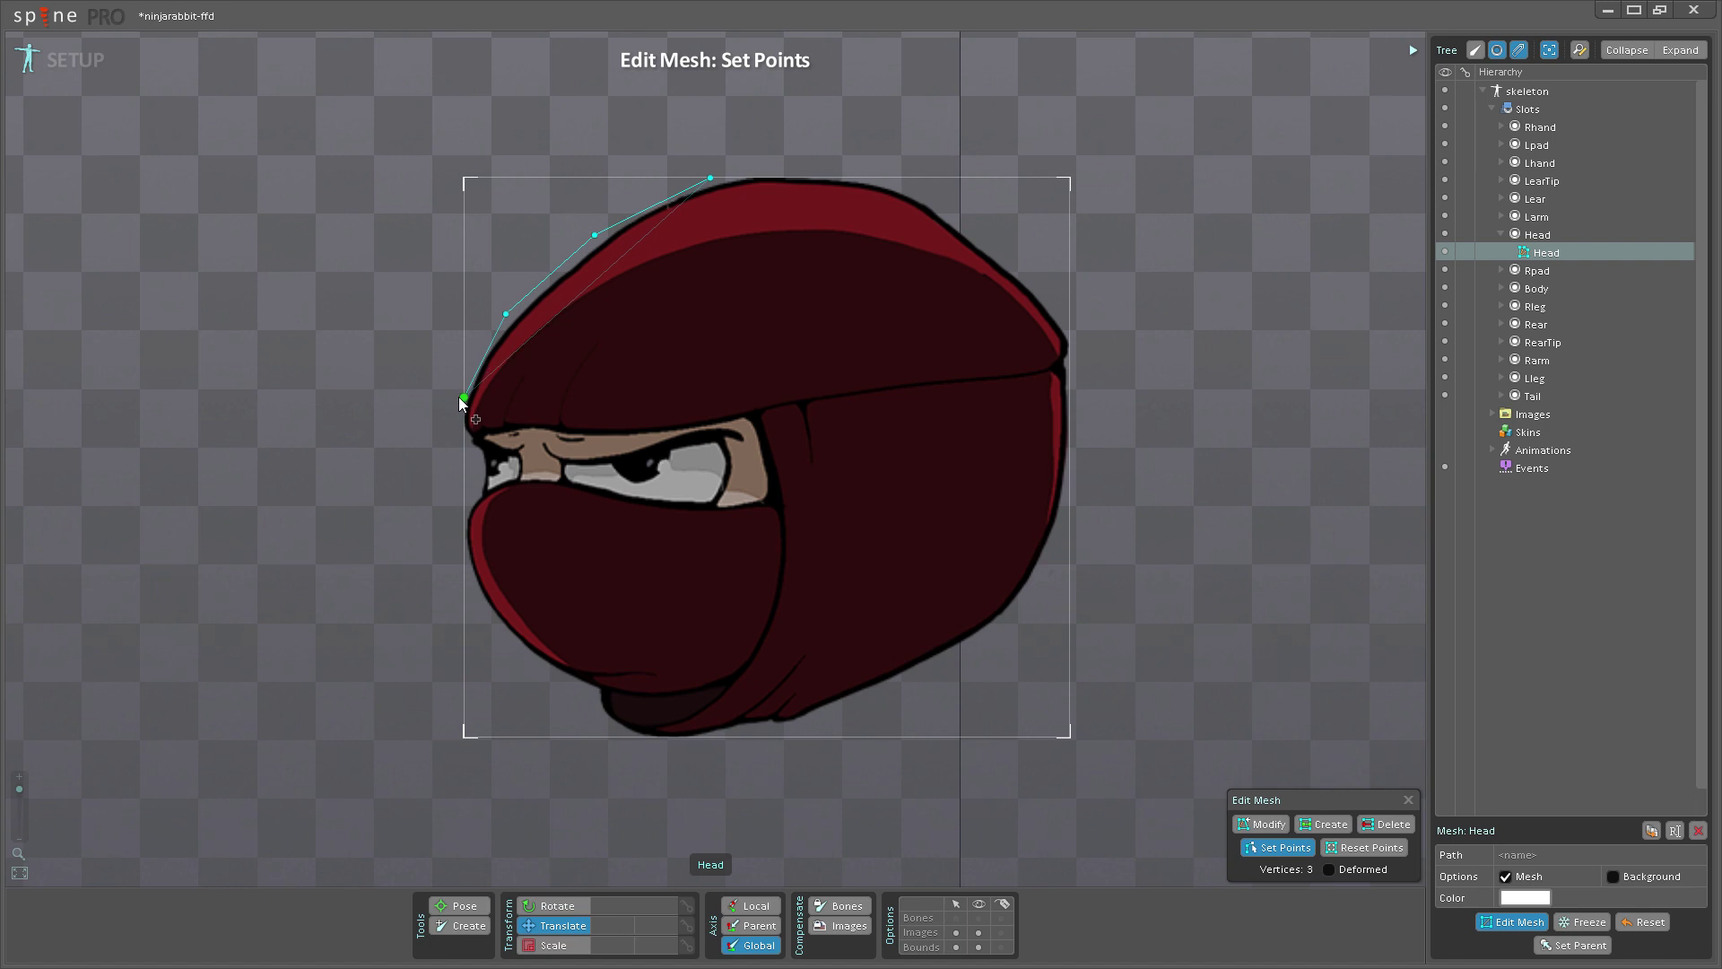
{"action": "left_click", "coordinate": [452, 557]}
{"action": "left_click", "coordinate": [498, 627]}
{"action": "left_click", "coordinate": [583, 696]}
{"action": "left_click", "coordinate": [618, 738]}
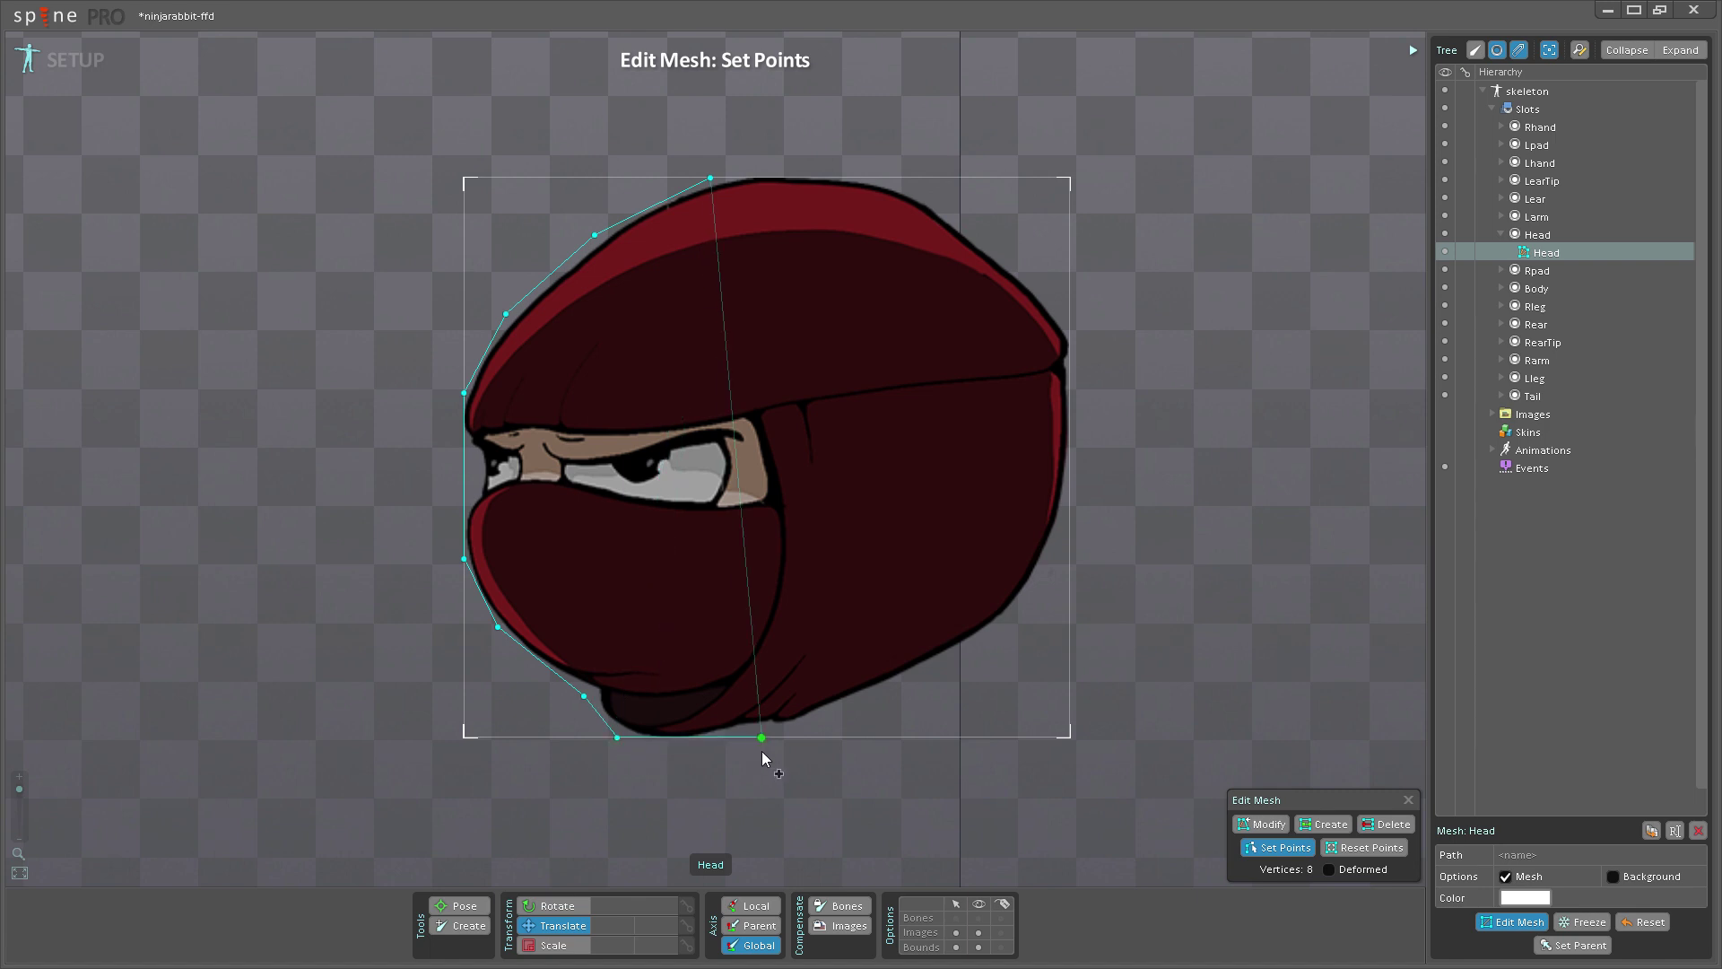
Step: Continue the hull up the right edge and across the hood top, closing it at the start
{"action": "left_click", "coordinate": [764, 737]}
{"action": "left_click", "coordinate": [932, 678]}
{"action": "left_click", "coordinate": [1050, 582]}
{"action": "left_click", "coordinate": [1070, 486]}
{"action": "left_click", "coordinate": [1069, 357]}
{"action": "left_click", "coordinate": [1069, 321]}
{"action": "left_click", "coordinate": [982, 225]}
{"action": "left_click", "coordinate": [965, 218]}
{"action": "left_click", "coordinate": [869, 177]}
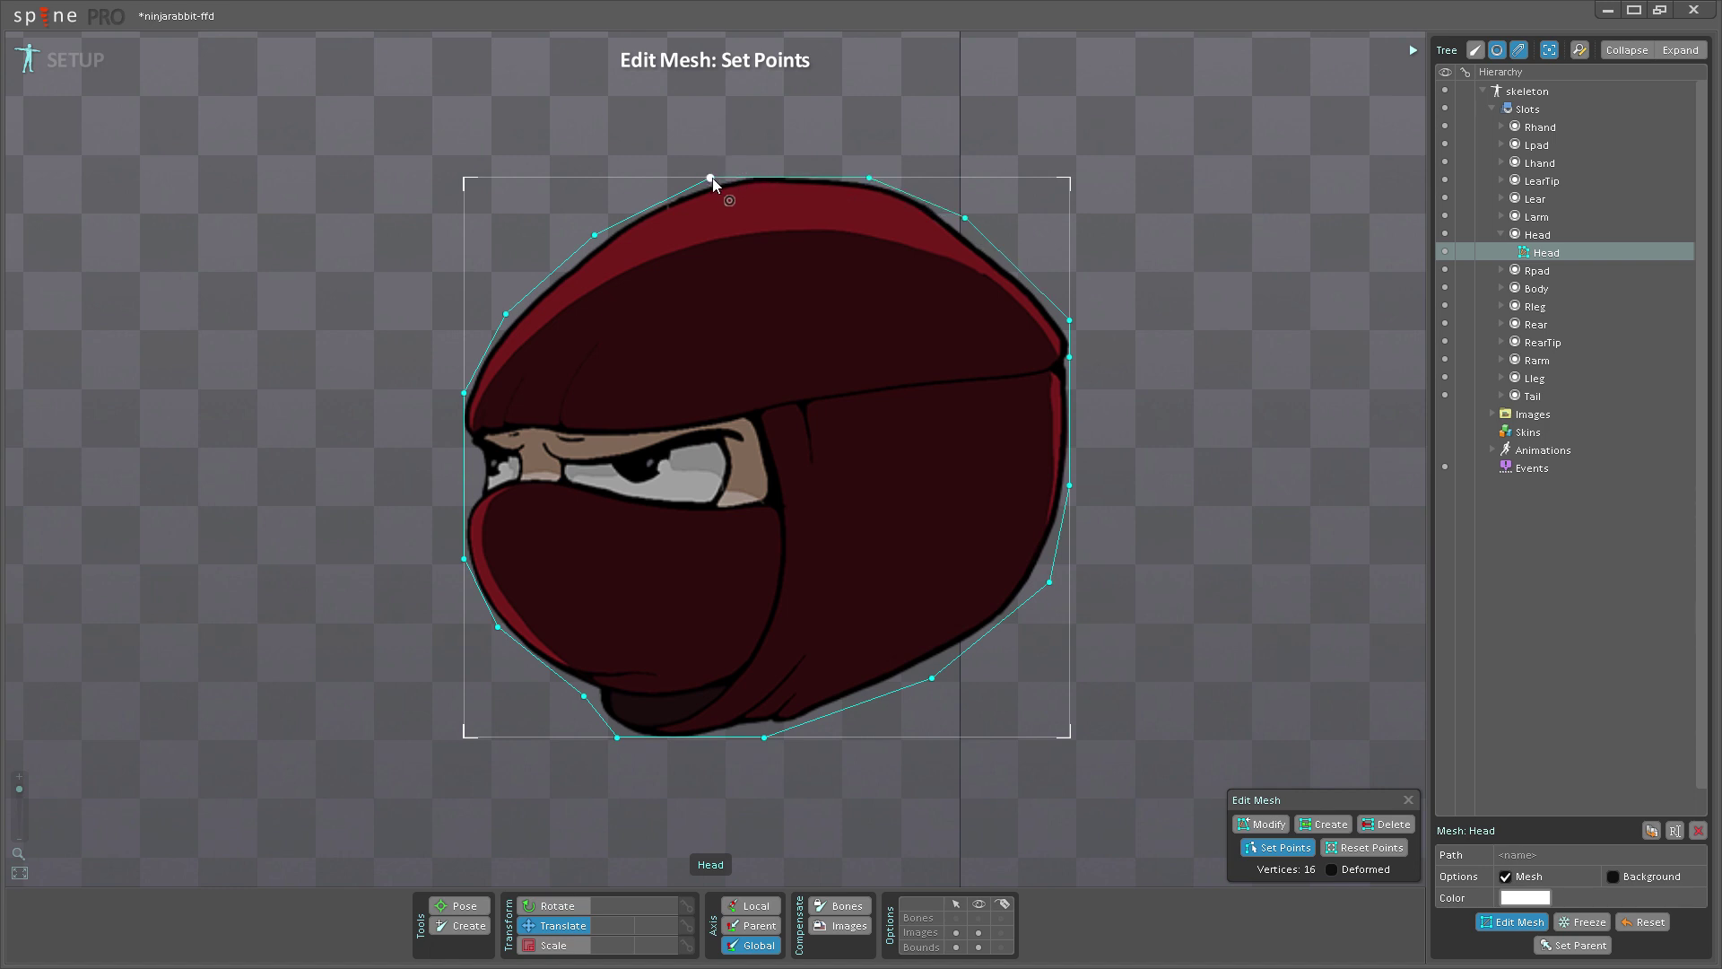
{"action": "left_click", "coordinate": [711, 179]}
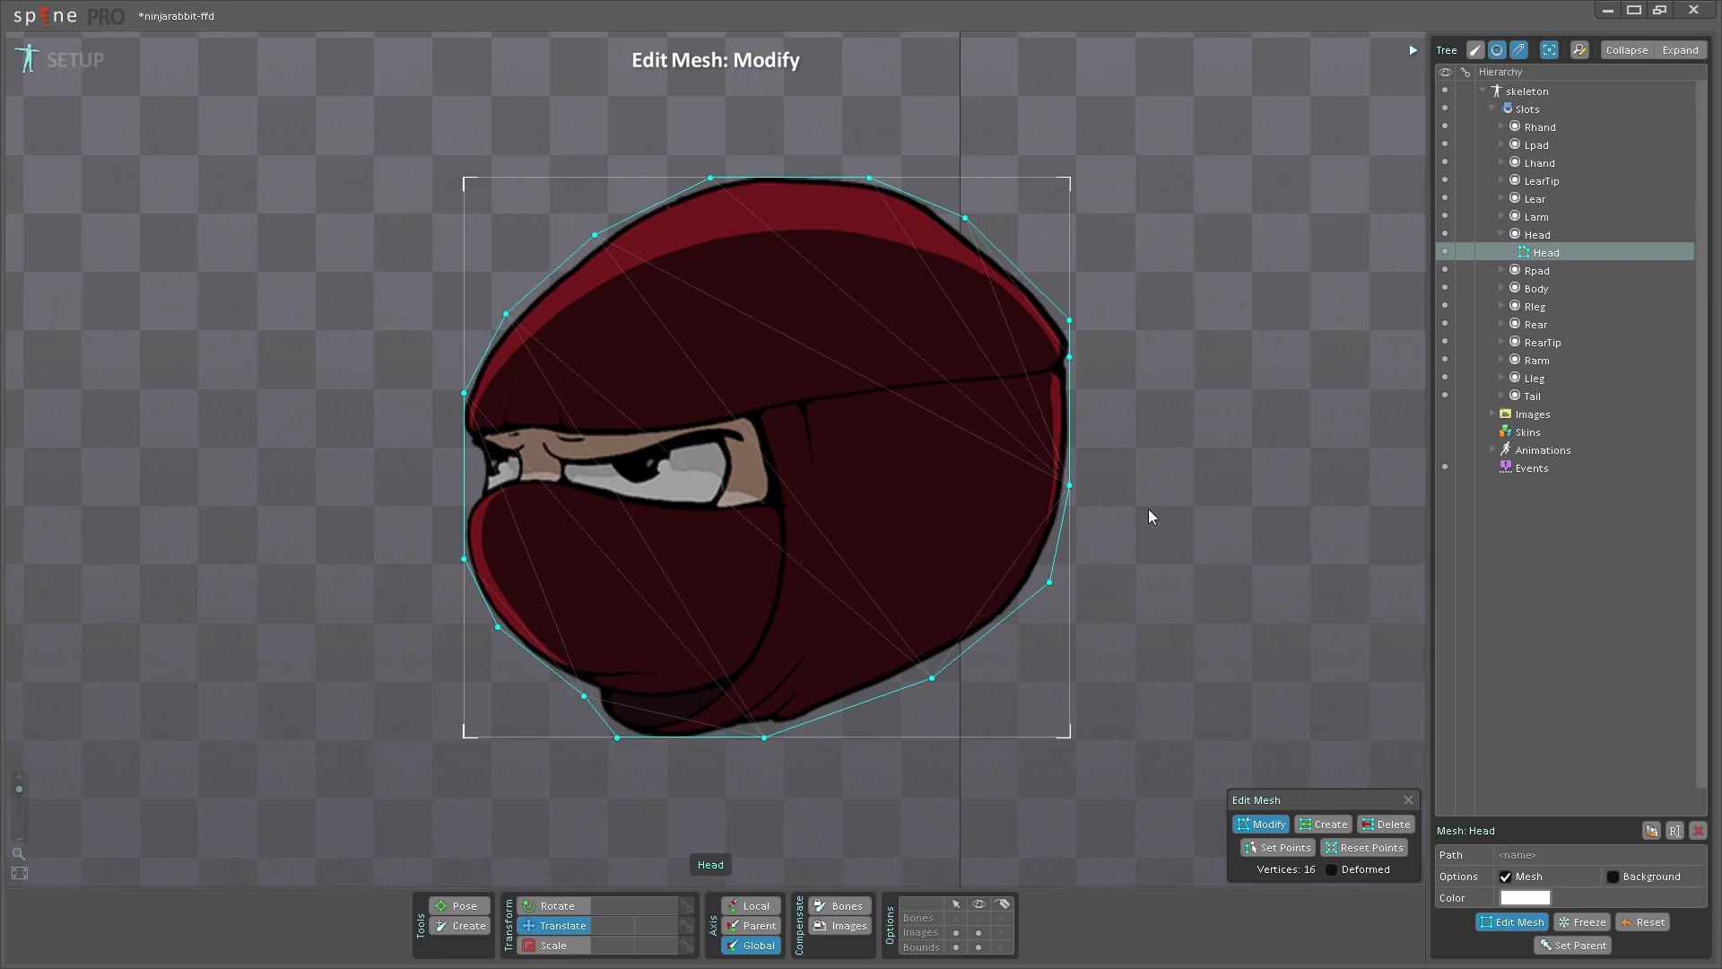
Step: Undo and redo the traced hull, then reset the Head mesh to its four corners
{"action": "key", "text": "ctrl+z"}
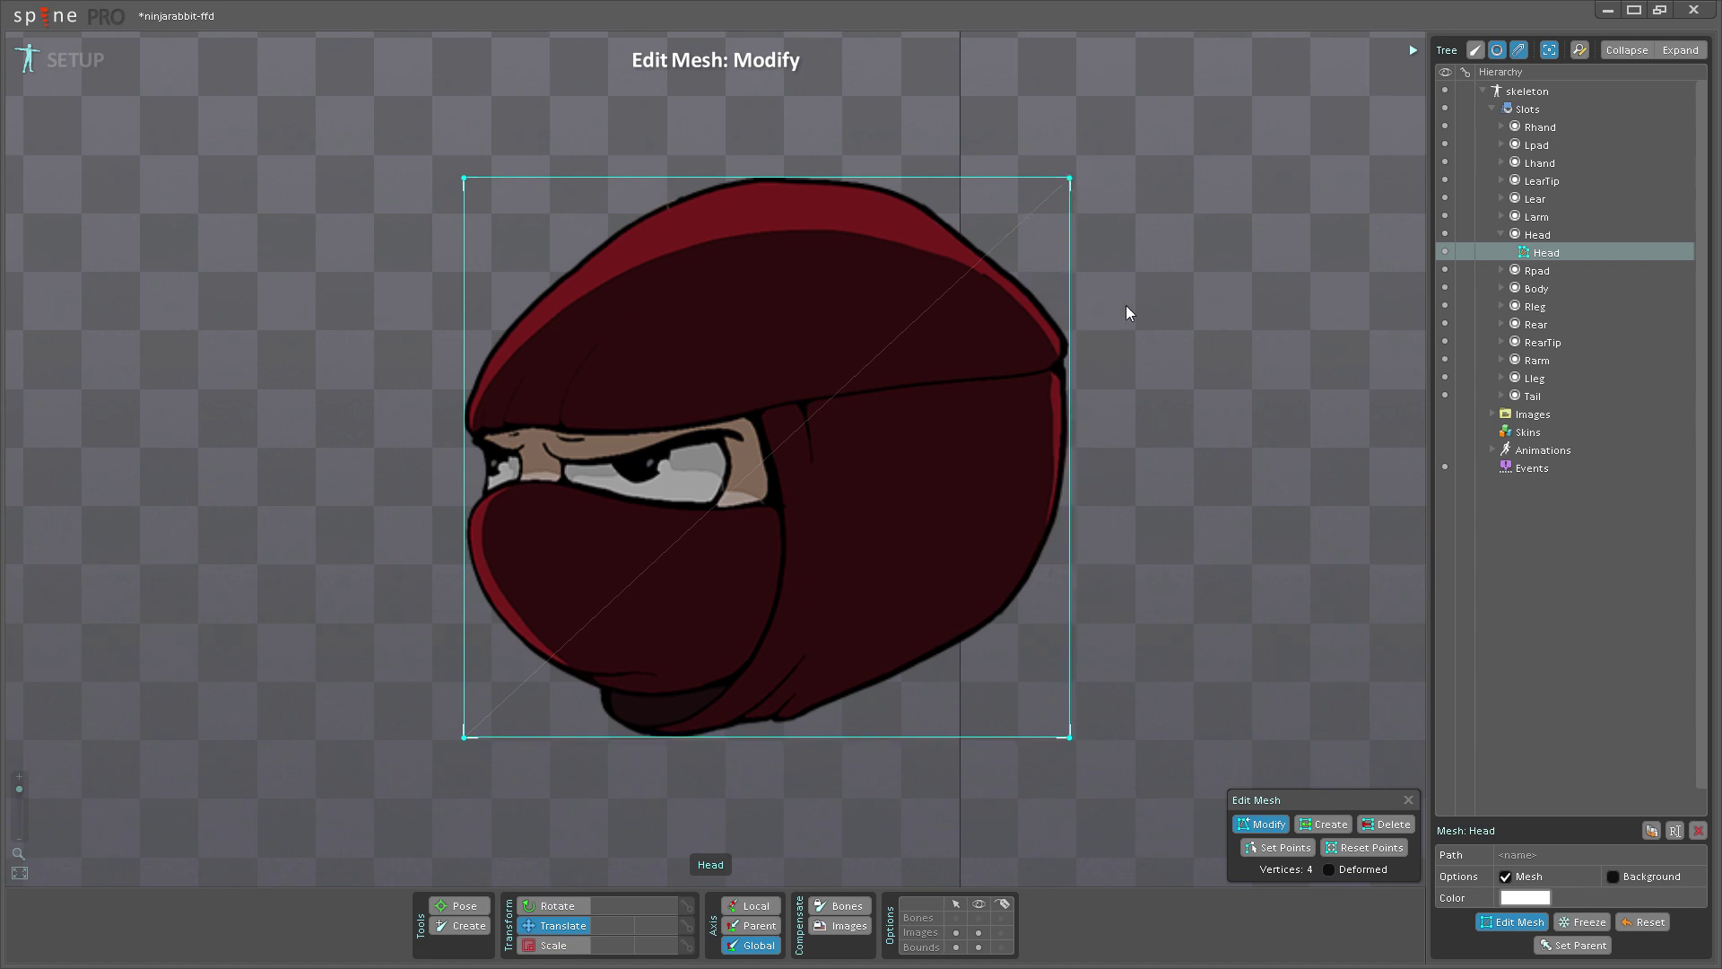
{"action": "key", "text": "ctrl+y"}
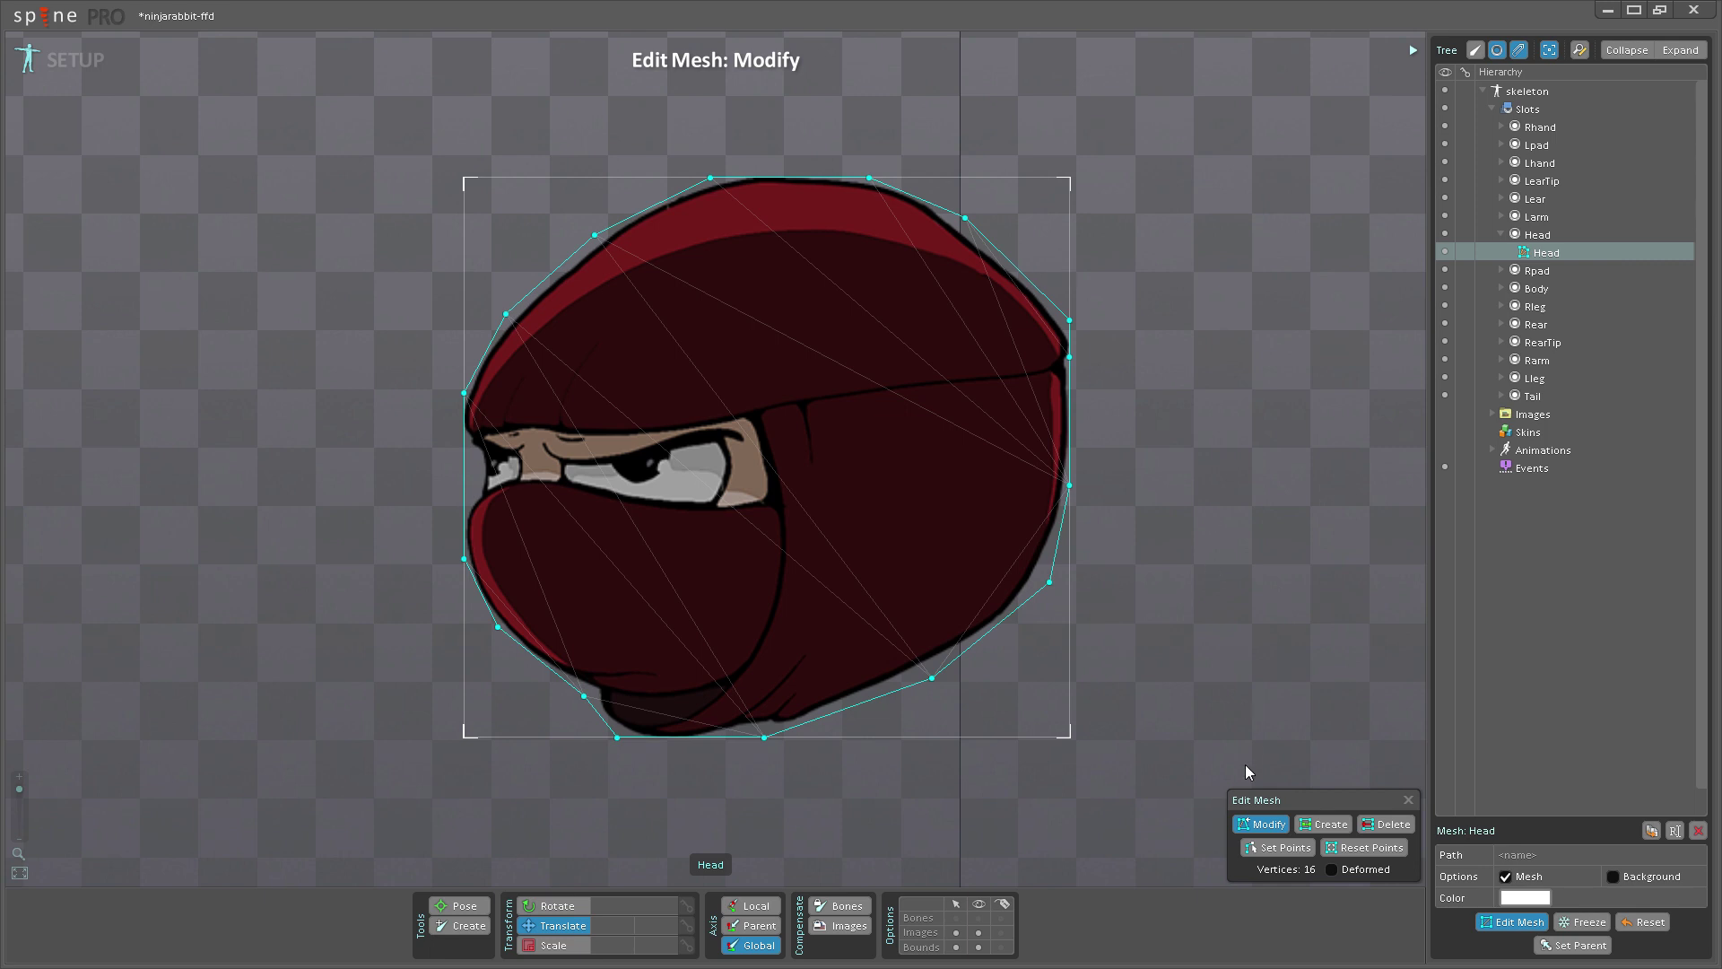
{"action": "left_click", "coordinate": [1373, 849]}
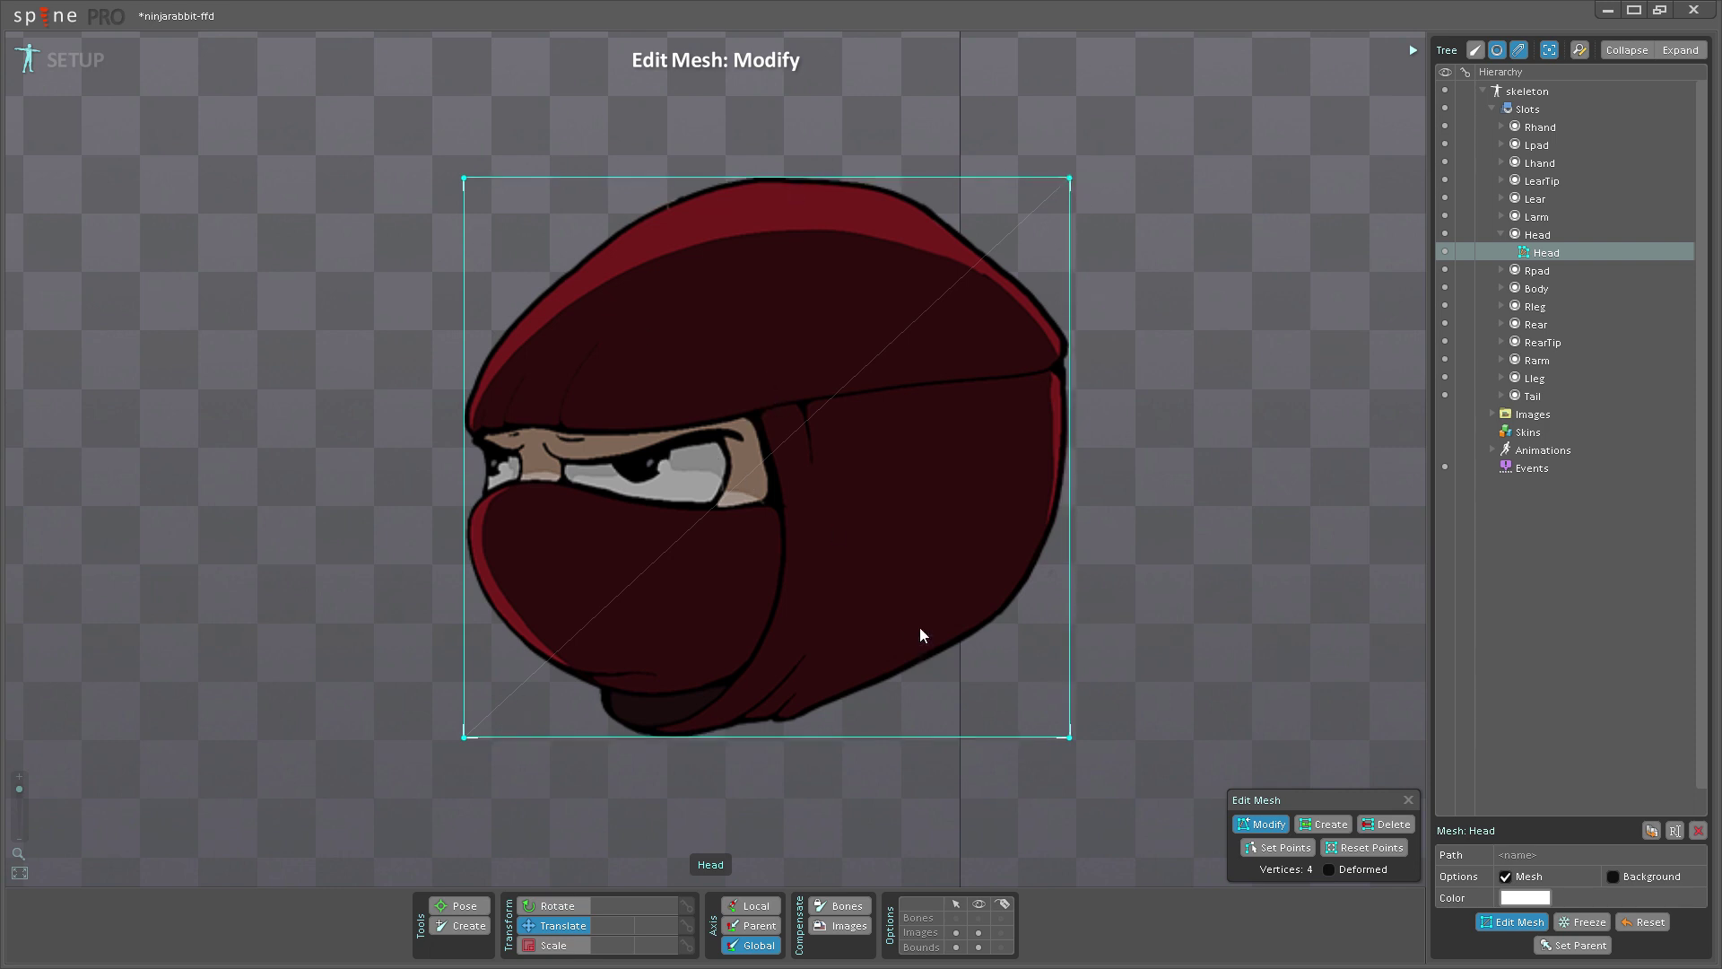
Step: In Create mode, add vertices from the hood top down the left outline to the chin
{"action": "left_click", "coordinate": [1331, 824]}
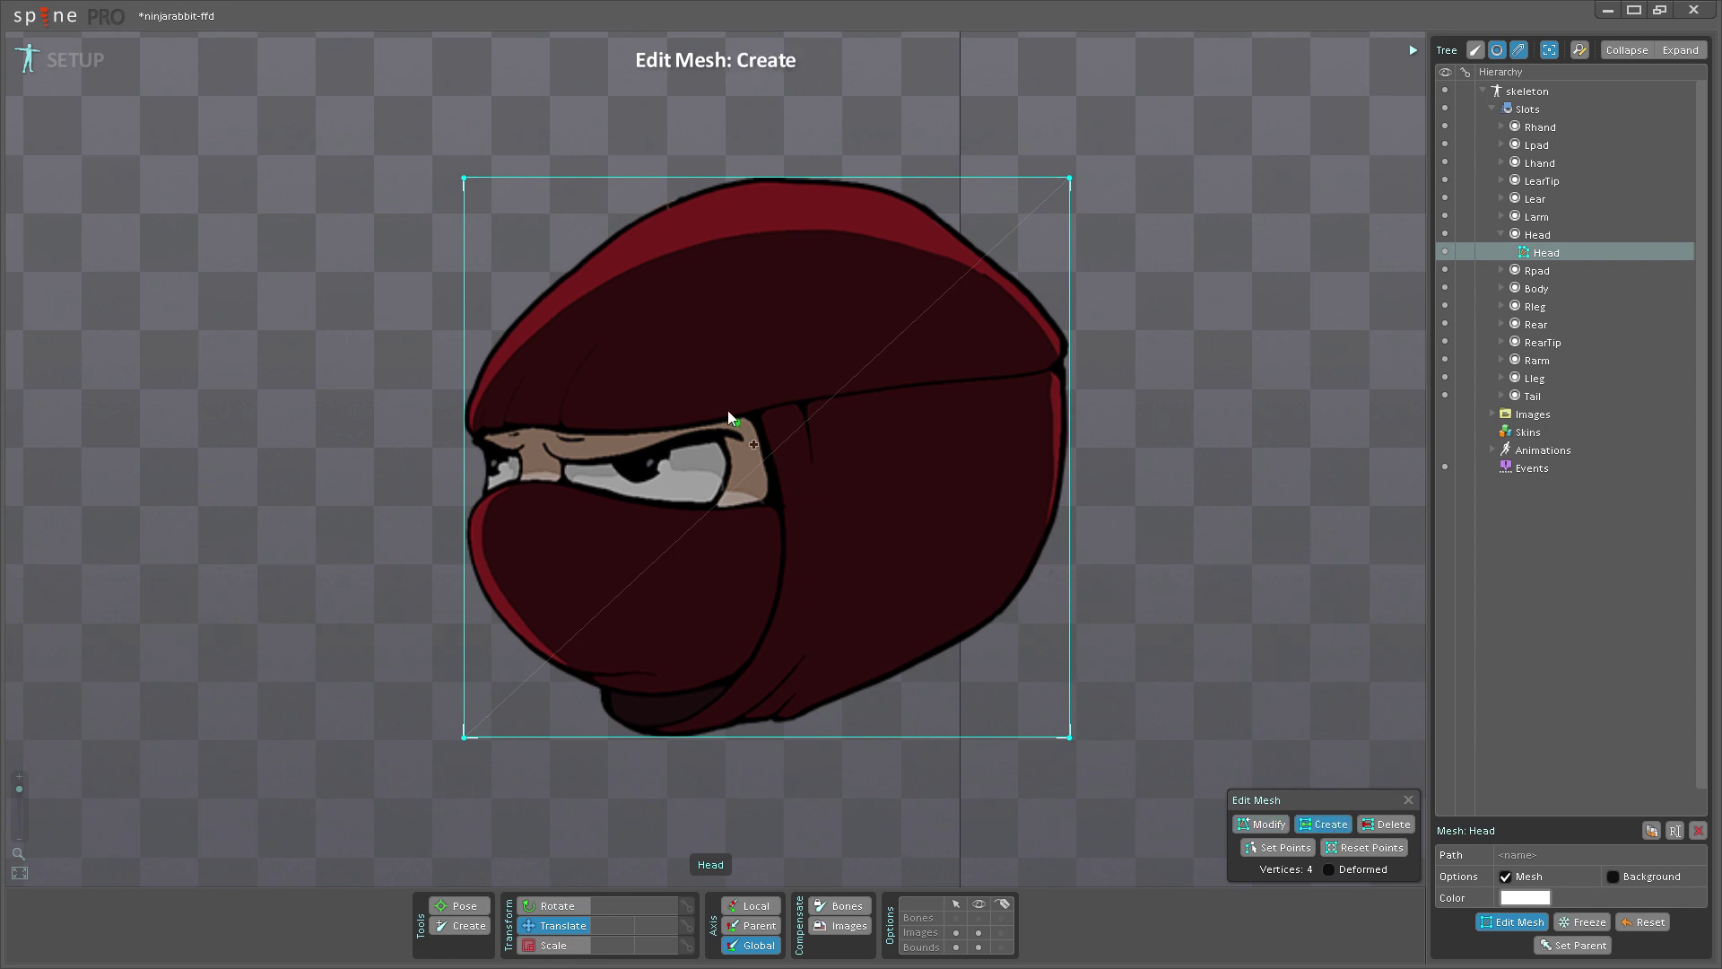
{"action": "left_click", "coordinate": [704, 184]}
{"action": "left_click", "coordinate": [598, 226]}
{"action": "left_click", "coordinate": [511, 307]}
{"action": "left_click", "coordinate": [464, 377]}
{"action": "left_click", "coordinate": [463, 567]}
{"action": "left_click", "coordinate": [500, 644]}
{"action": "left_click", "coordinate": [579, 699]}
{"action": "left_click_drag", "start_coordinate": [583, 701], "coordinate": [589, 698]}
Step: Add vertices along the chin, up the head's right edge and across the hood top
{"action": "left_click", "coordinate": [606, 737]}
{"action": "left_click", "coordinate": [758, 737]}
{"action": "left_click", "coordinate": [919, 687]}
{"action": "left_click", "coordinate": [1011, 626]}
{"action": "left_click_drag", "start_coordinate": [1010, 626], "coordinate": [1040, 599]}
{"action": "left_click", "coordinate": [1069, 496]}
{"action": "left_click", "coordinate": [1069, 366]}
{"action": "left_click", "coordinate": [1069, 322]}
{"action": "left_click", "coordinate": [974, 219]}
{"action": "left_click", "coordinate": [867, 178]}
Step: In Delete mode, remove the bottom-right, top-left, top-right and bottom-left corner vertices
{"action": "left_click", "coordinate": [1384, 824]}
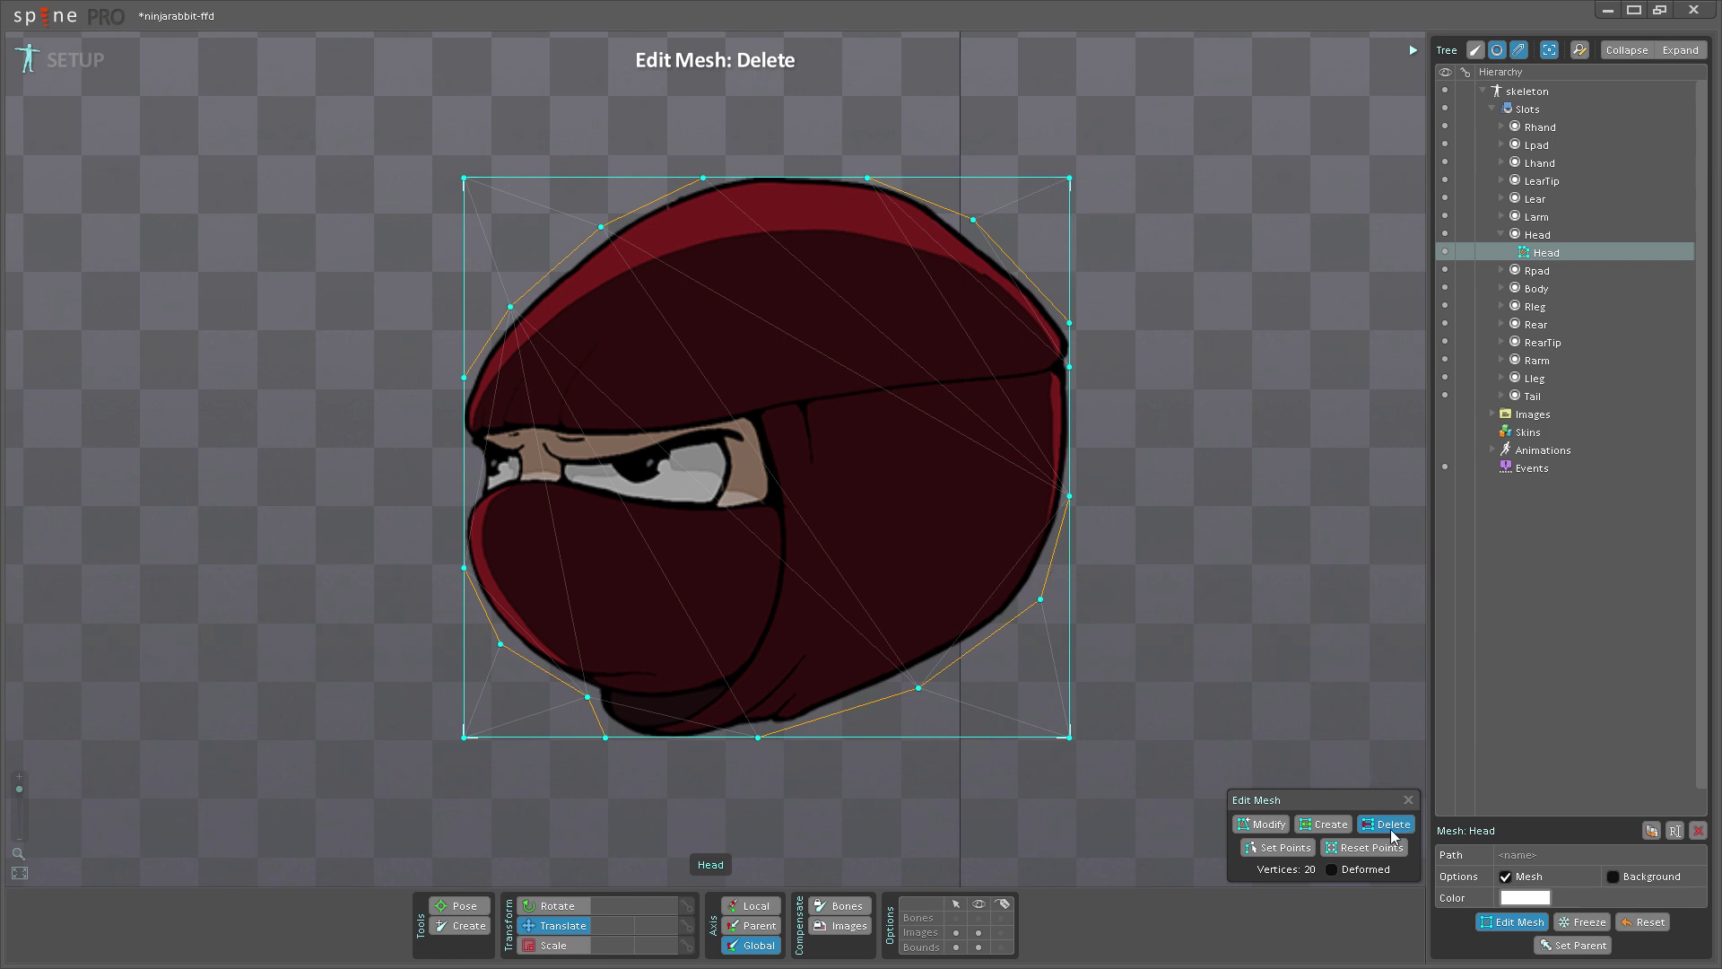
{"action": "left_click", "coordinate": [1072, 736]}
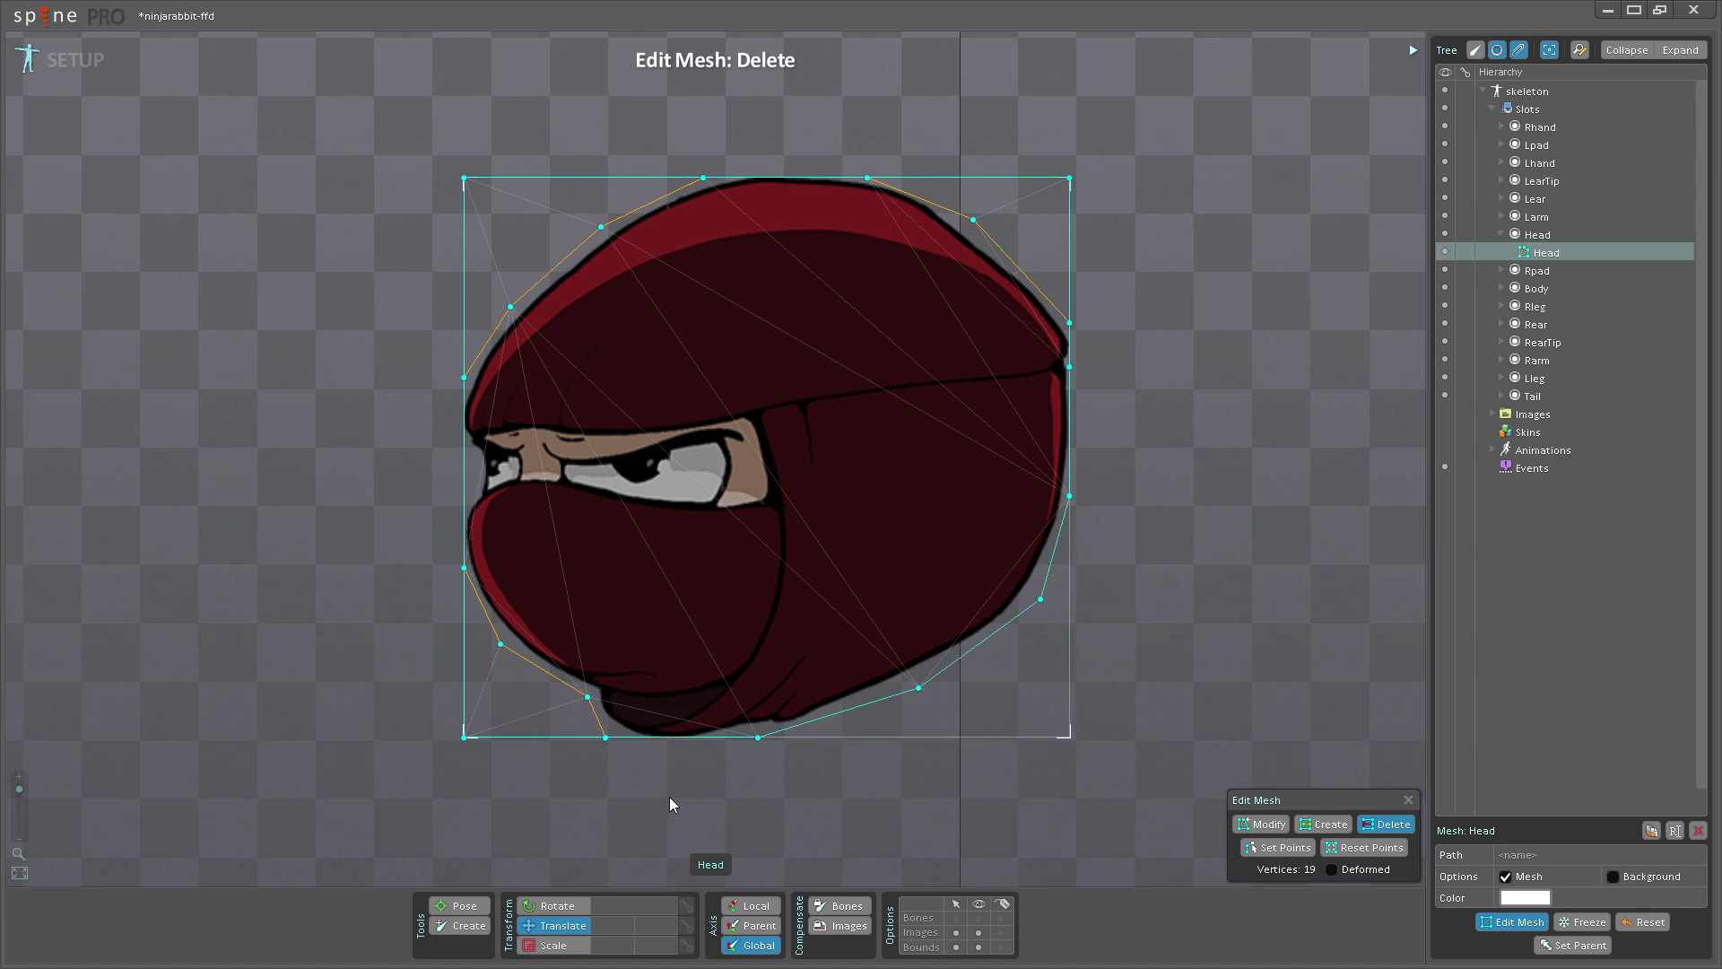
{"action": "left_click", "coordinate": [465, 179]}
{"action": "left_click", "coordinate": [1068, 177]}
{"action": "left_click", "coordinate": [465, 737]}
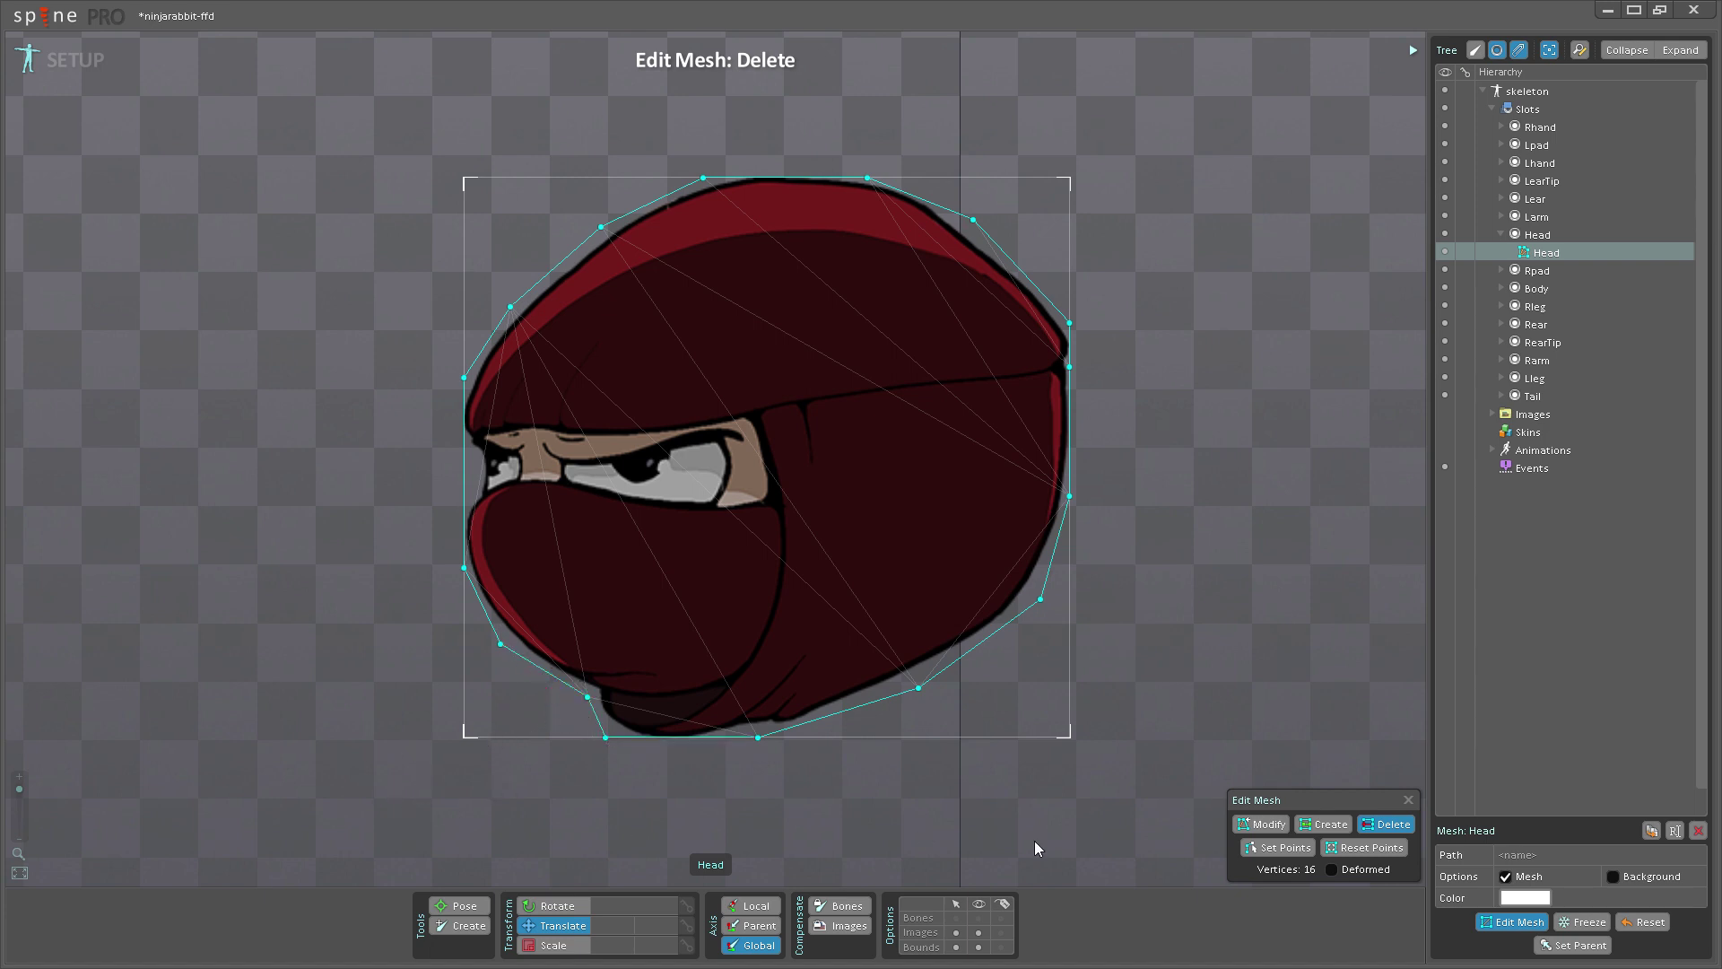
{"action": "left_click", "coordinate": [1409, 801]}
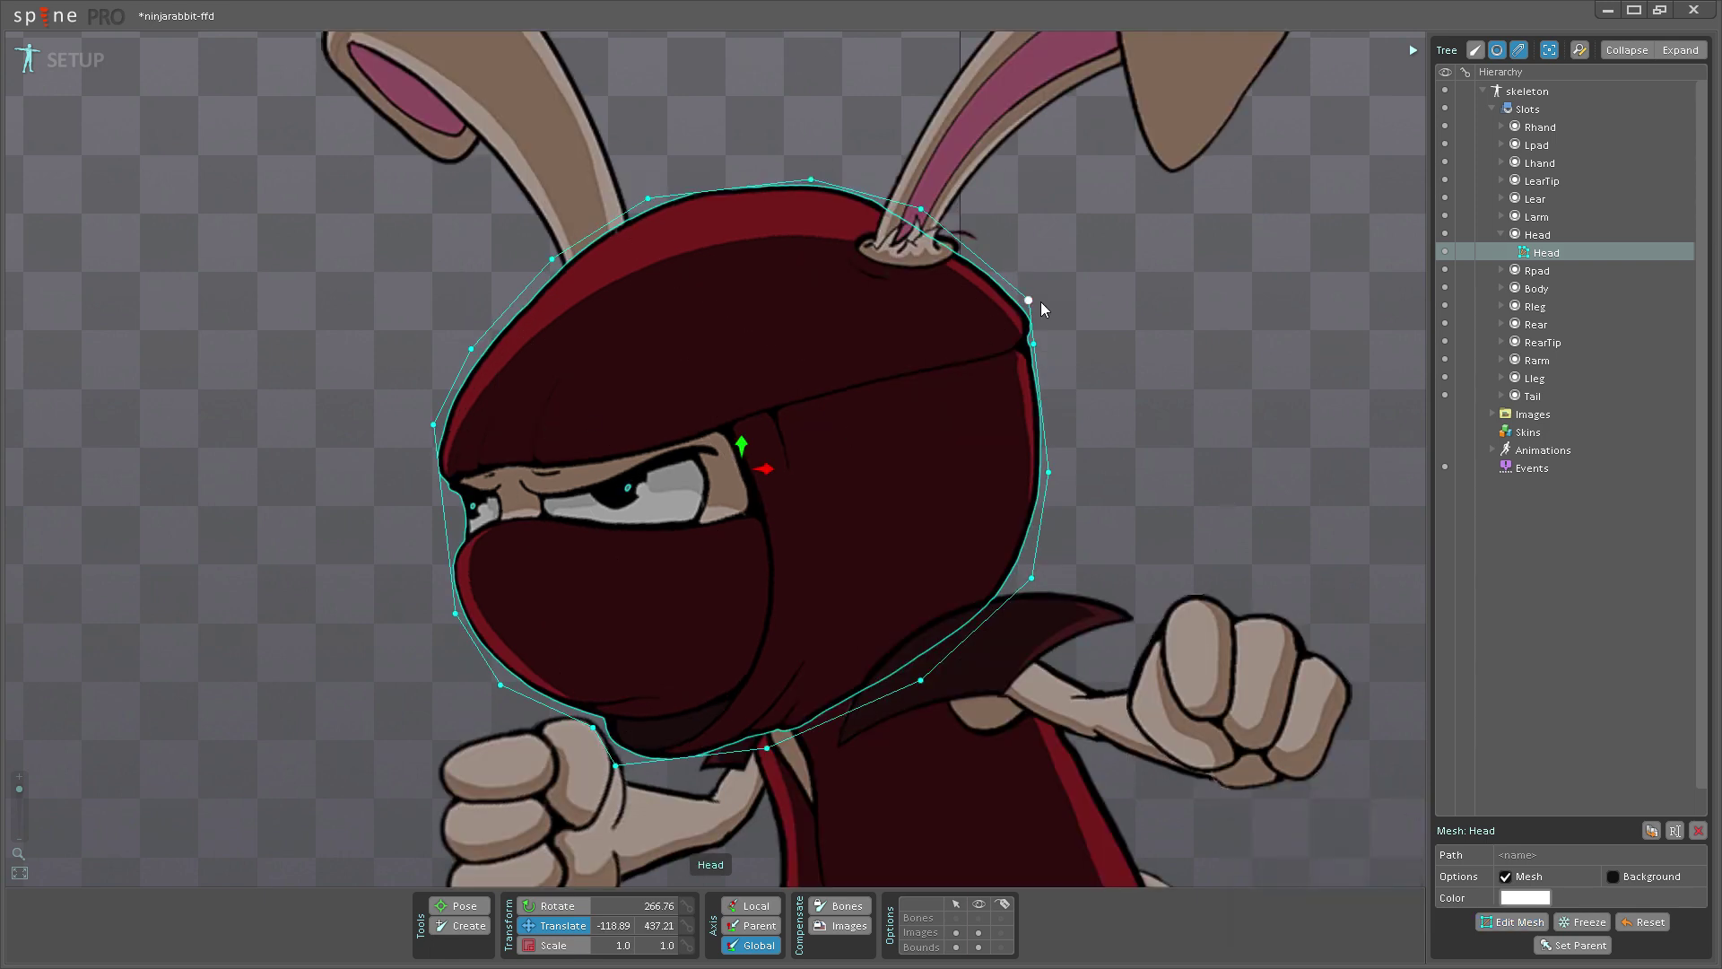
{"action": "left_click_drag", "start_coordinate": [1036, 293], "coordinate": [1059, 252]}
{"action": "left_click_drag", "start_coordinate": [810, 180], "coordinate": [807, 126]}
{"action": "key", "text": "ctrl+z"}
{"action": "left_click_drag", "start_coordinate": [1030, 289], "coordinate": [1066, 285]}
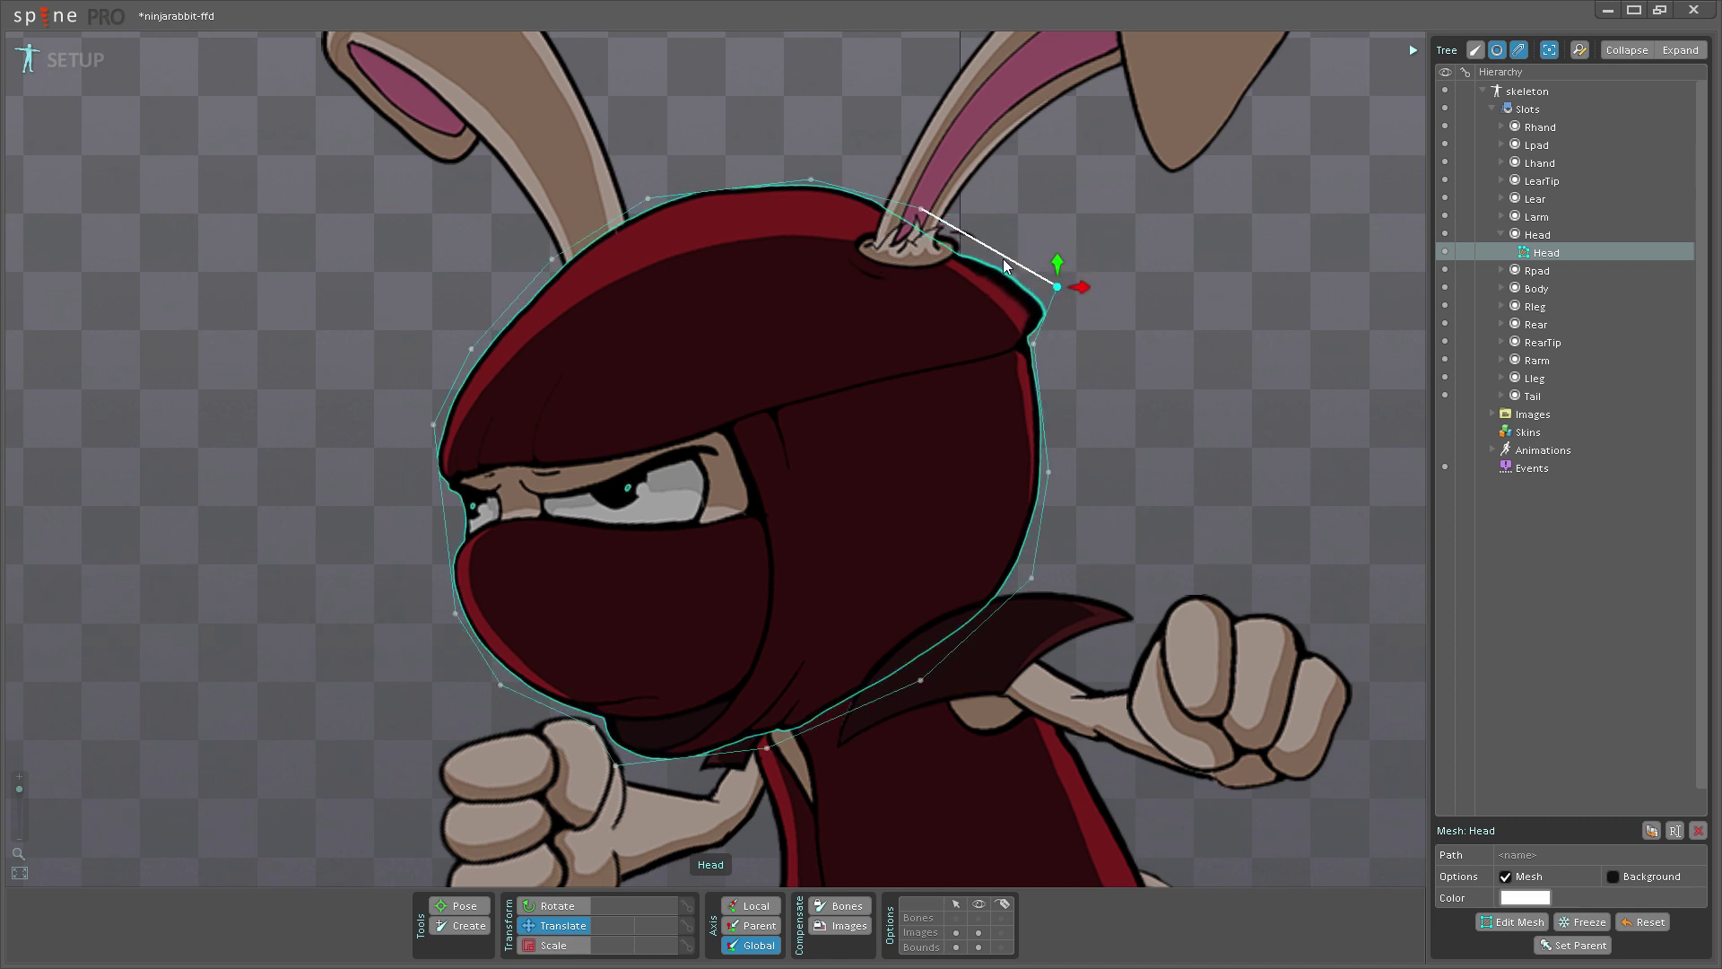
{"action": "key", "text": "ctrl+z"}
{"action": "mouse_move", "coordinate": [472, 349]}
{"action": "left_mouse_down"}
{"action": "mouse_move", "coordinate": [413, 298]}
{"action": "mouse_move", "coordinate": [477, 343]}
{"action": "left_mouse_up"}
{"action": "key", "text": "ctrl+z"}
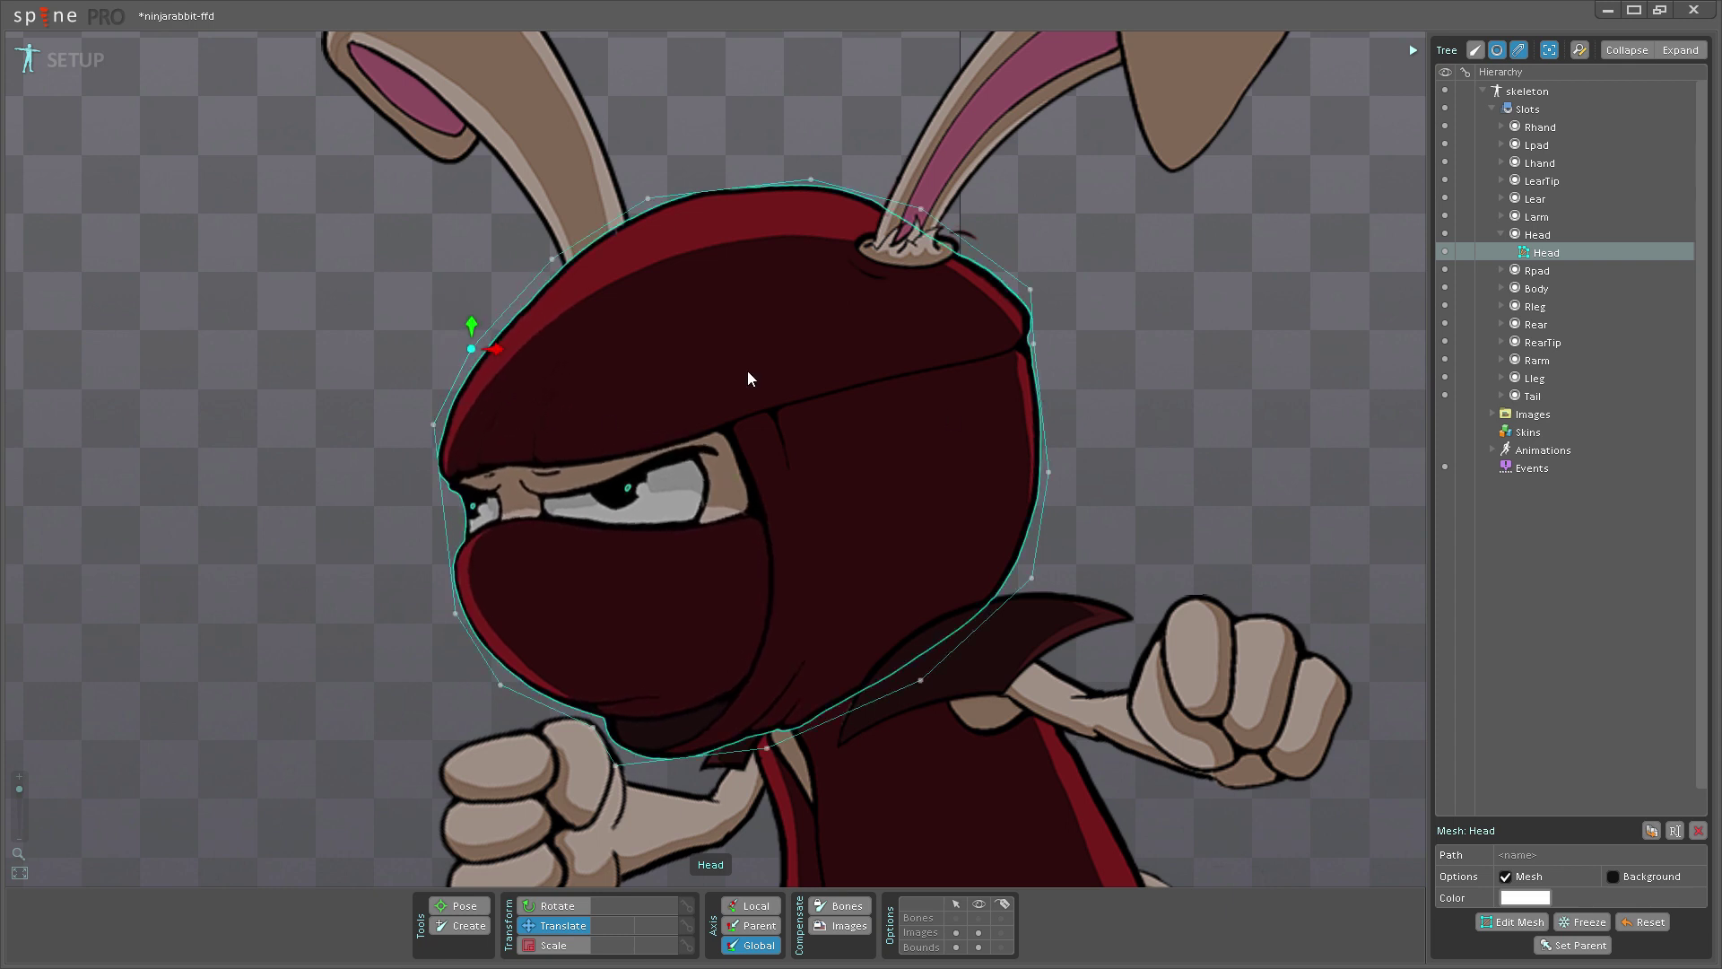
Step: Reopen Edit Mesh on the Head and switch to Create mode
{"action": "left_click", "coordinate": [1495, 924]}
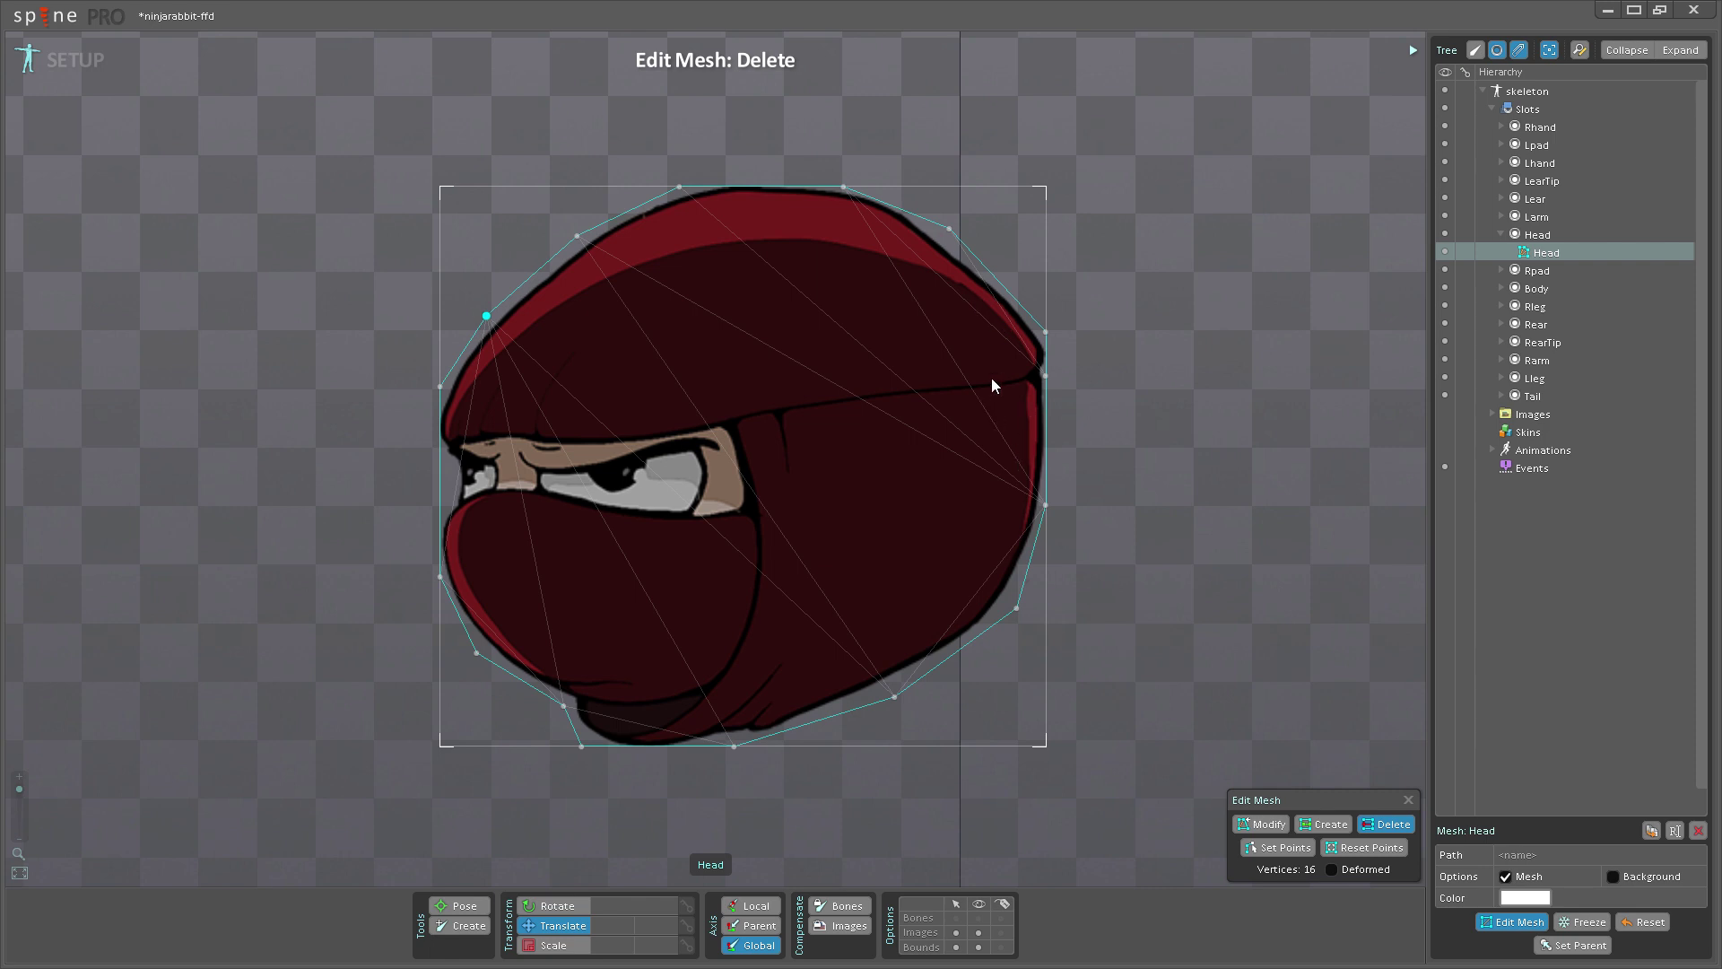
{"action": "left_click", "coordinate": [1325, 824]}
Step: Add vertices from the left edge along the eye opening's top, corner and underside
{"action": "left_click_drag", "start_coordinate": [439, 439], "coordinate": [498, 428]}
{"action": "left_click", "coordinate": [624, 438]}
{"action": "left_click", "coordinate": [729, 418]}
{"action": "left_click_drag", "start_coordinate": [733, 419], "coordinate": [736, 415]}
{"action": "left_click", "coordinate": [760, 517]}
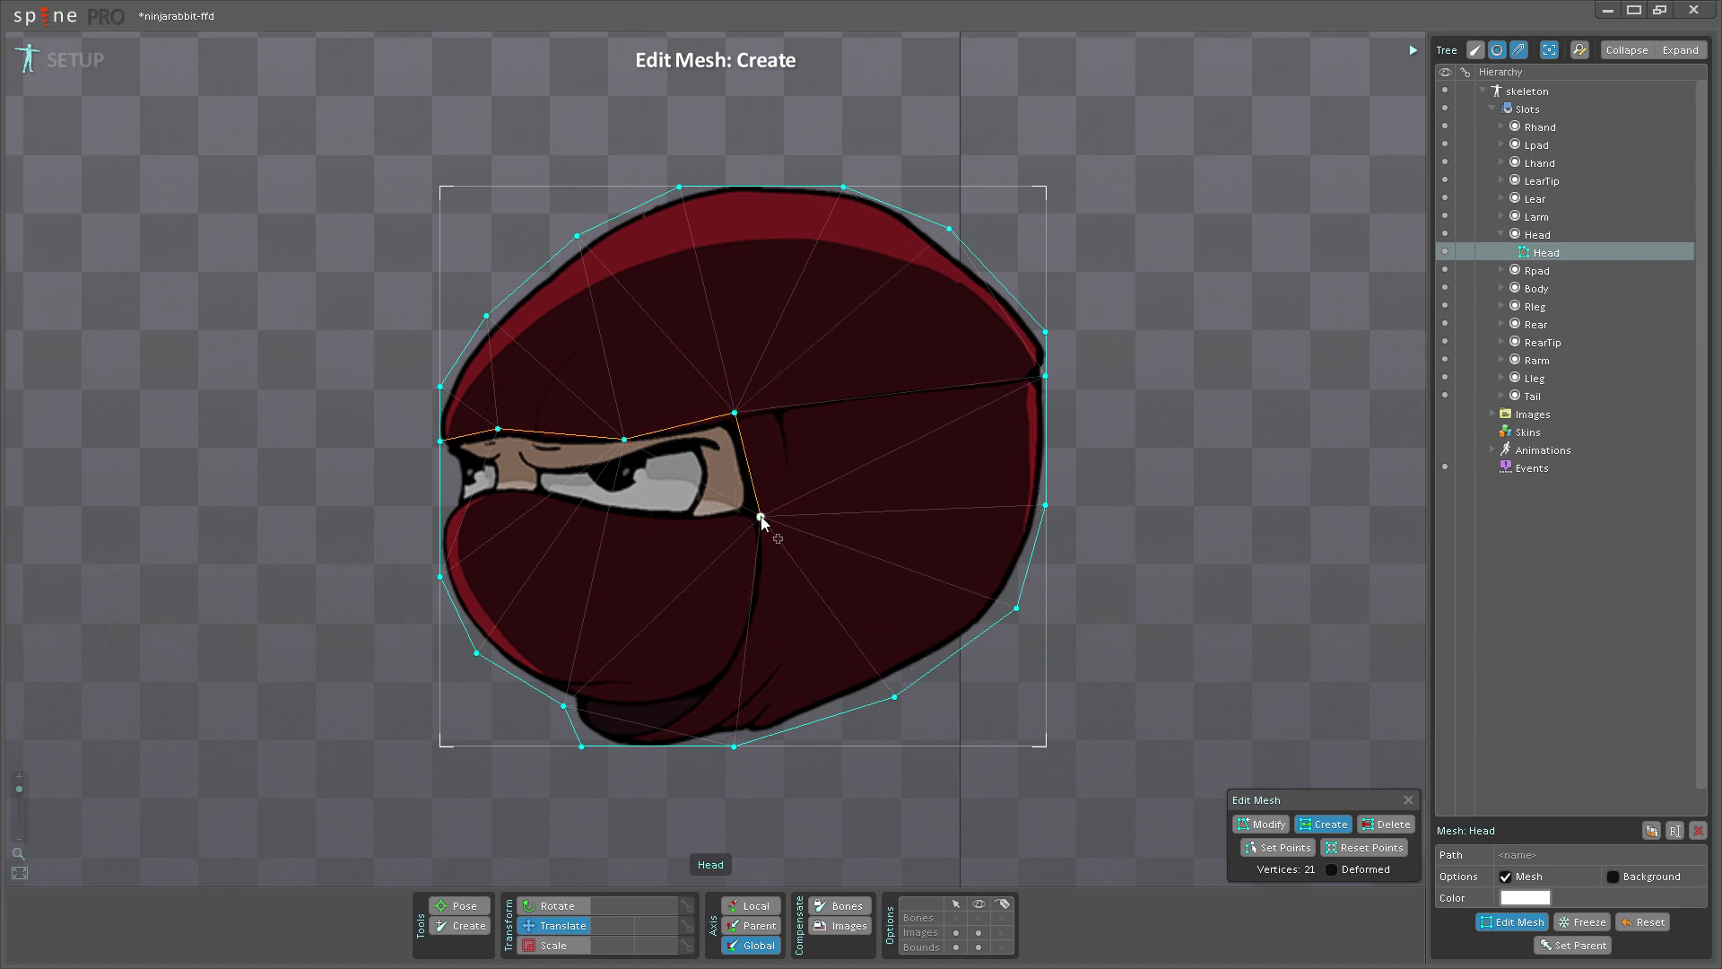
{"action": "left_click", "coordinate": [625, 510]}
Step: Add vertices on the mask's left edge and across the mask below the eye
{"action": "left_click", "coordinate": [495, 491]}
{"action": "left_click", "coordinate": [478, 503]}
{"action": "left_click_drag", "start_coordinate": [478, 503], "coordinate": [441, 523]}
{"action": "left_click", "coordinate": [441, 558]}
{"action": "left_click", "coordinate": [489, 532]}
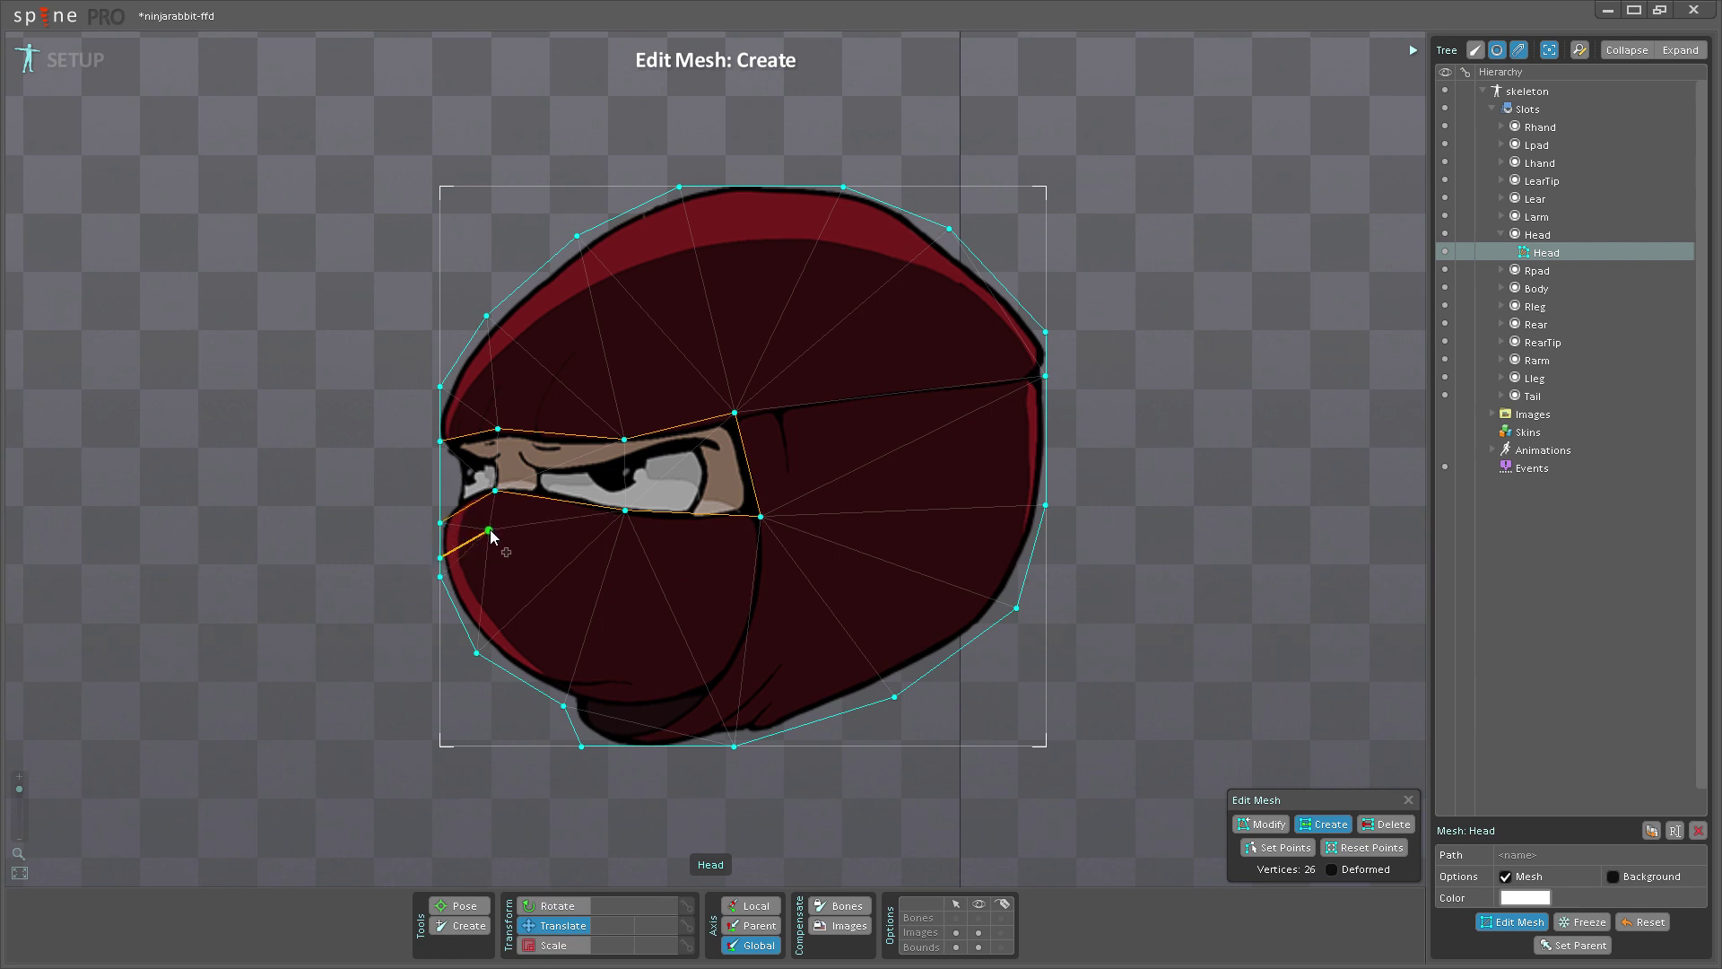
{"action": "left_click", "coordinate": [622, 543]}
{"action": "left_click", "coordinate": [799, 545]}
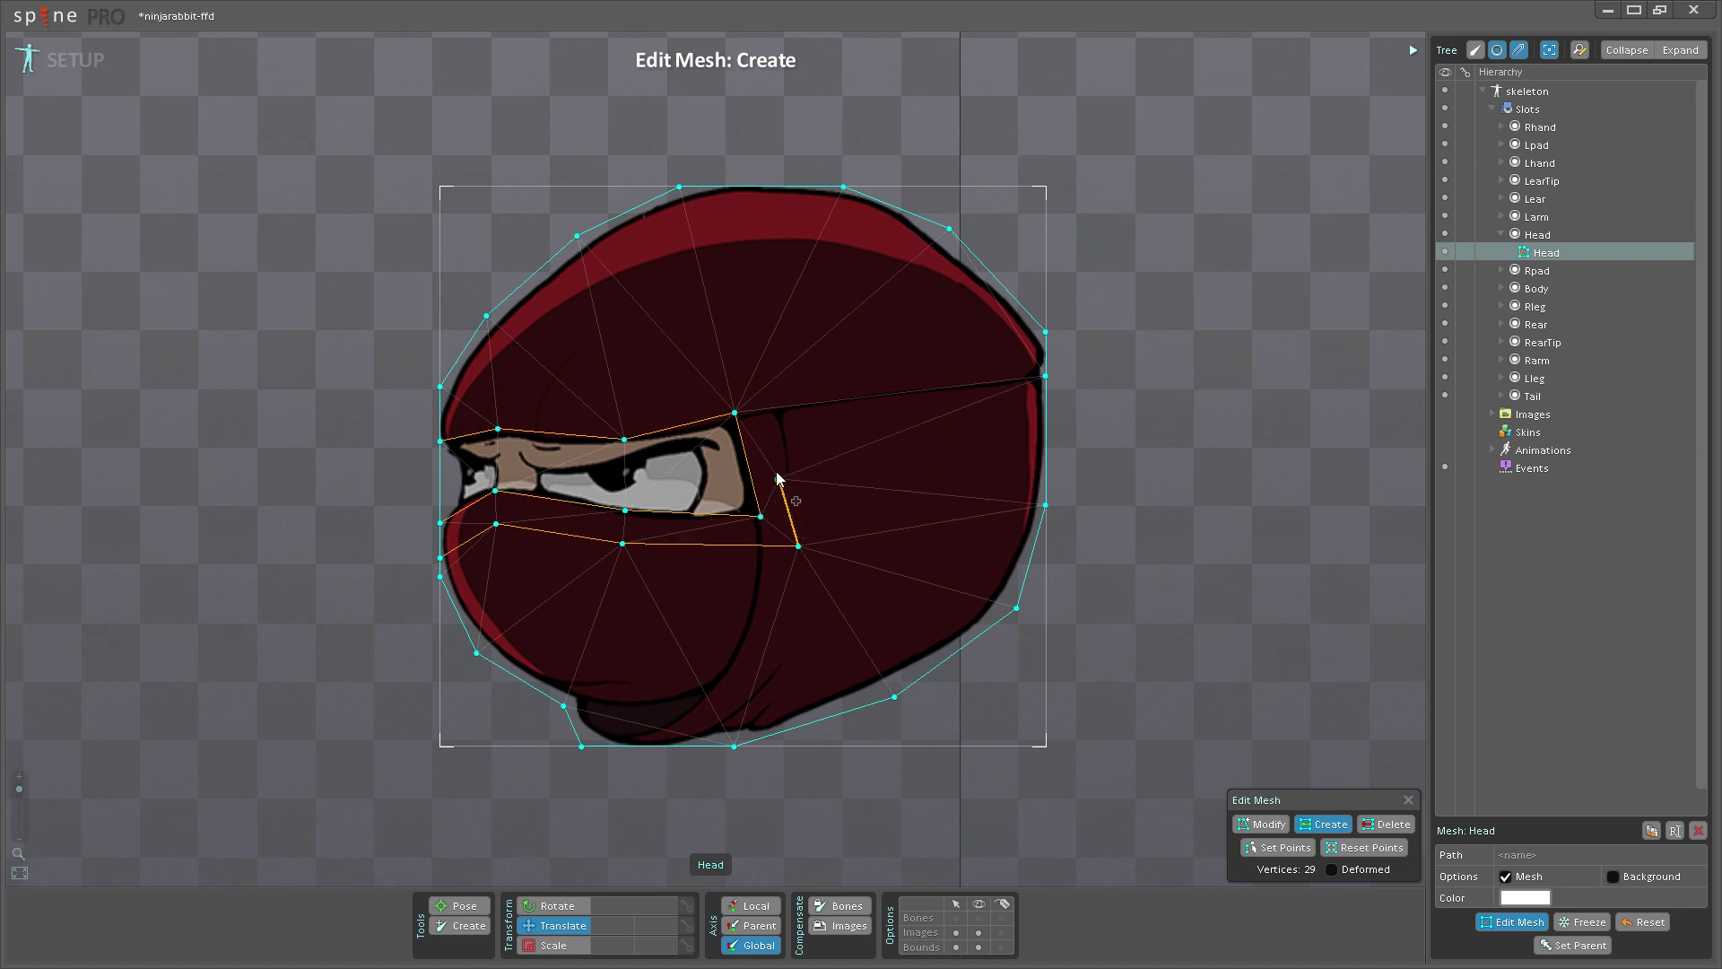
Step: Add brow vertices above the eye and connect them to the left and right rims
{"action": "left_click", "coordinate": [754, 381]}
{"action": "left_click", "coordinate": [625, 410]}
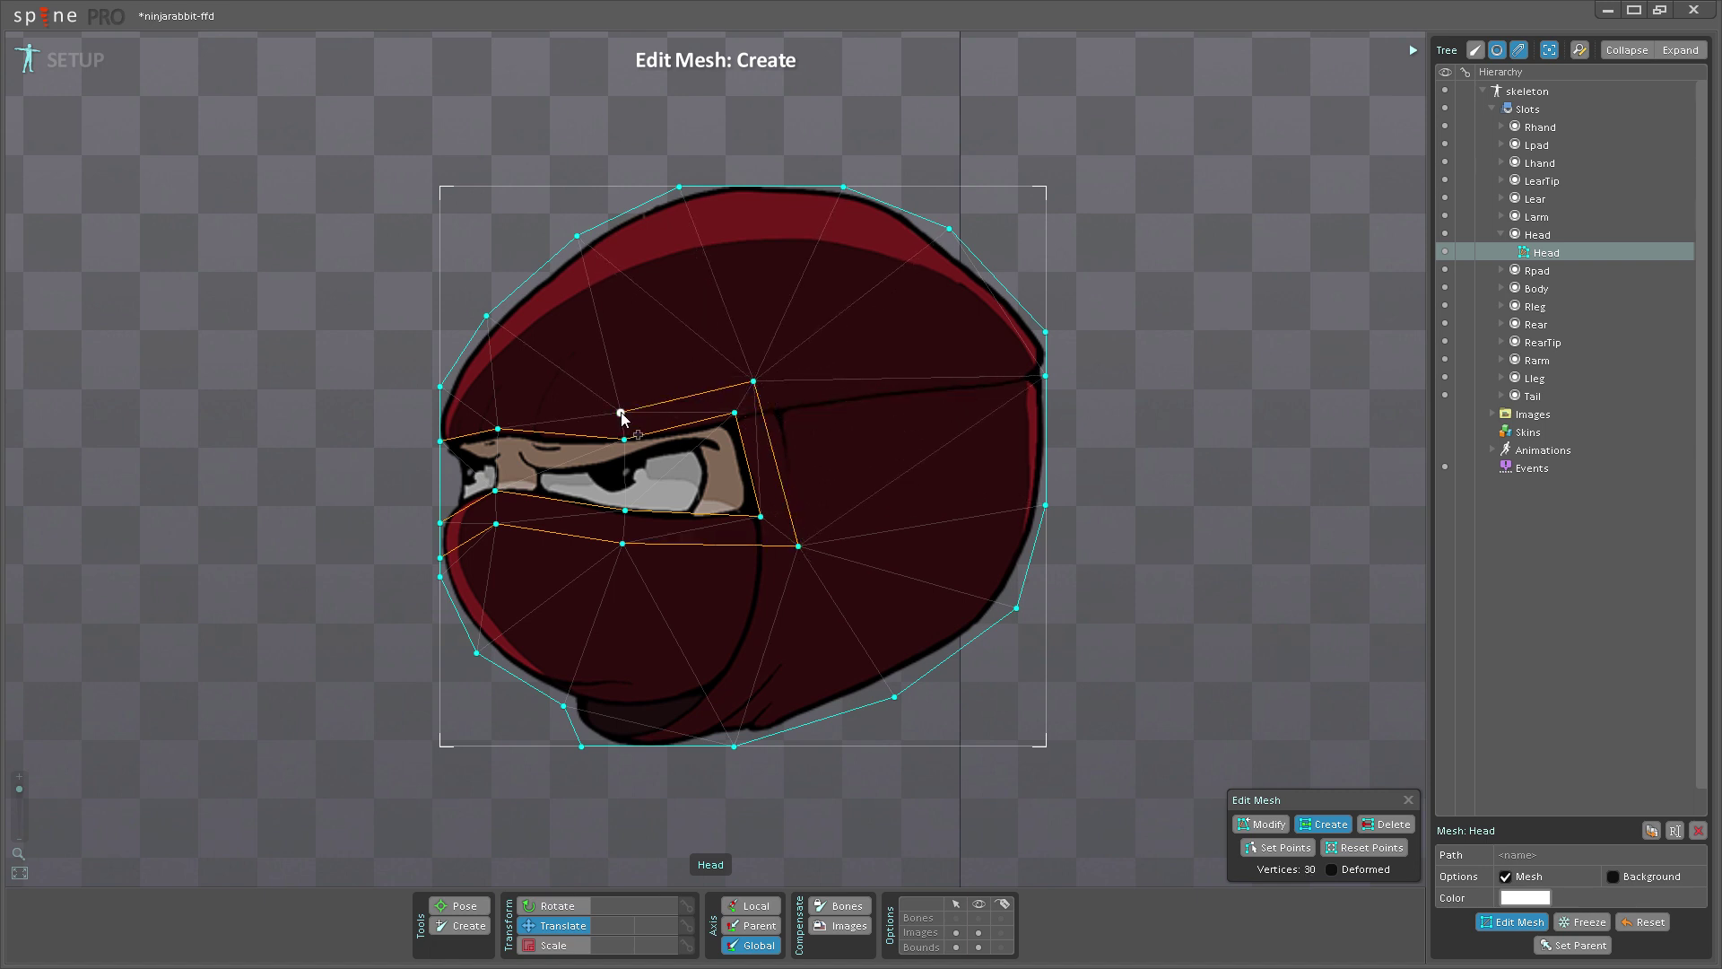
{"action": "left_click", "coordinate": [501, 398]}
{"action": "left_click", "coordinate": [441, 386]}
{"action": "left_click_drag", "start_coordinate": [753, 381], "coordinate": [739, 328]}
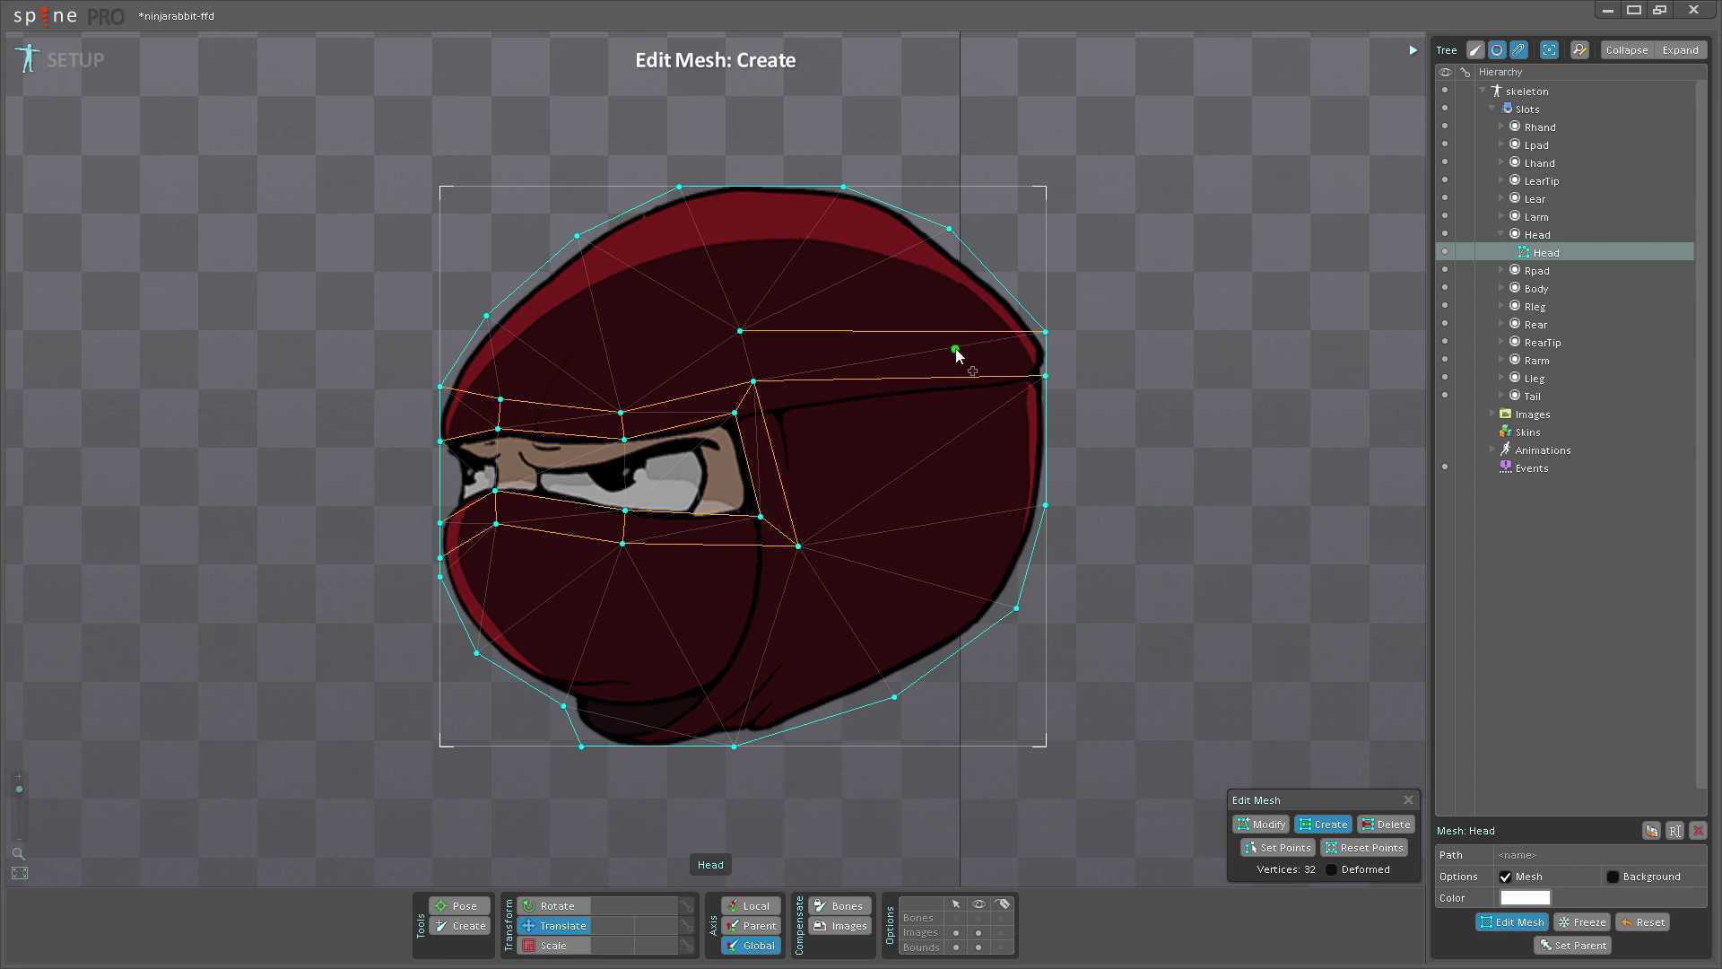
{"action": "left_click", "coordinate": [747, 358]}
{"action": "left_click_drag", "start_coordinate": [748, 359], "coordinate": [485, 317]}
Step: Close Edit Mesh, select the brow vertices around the eye and drag them upward
{"action": "left_click", "coordinate": [1408, 801]}
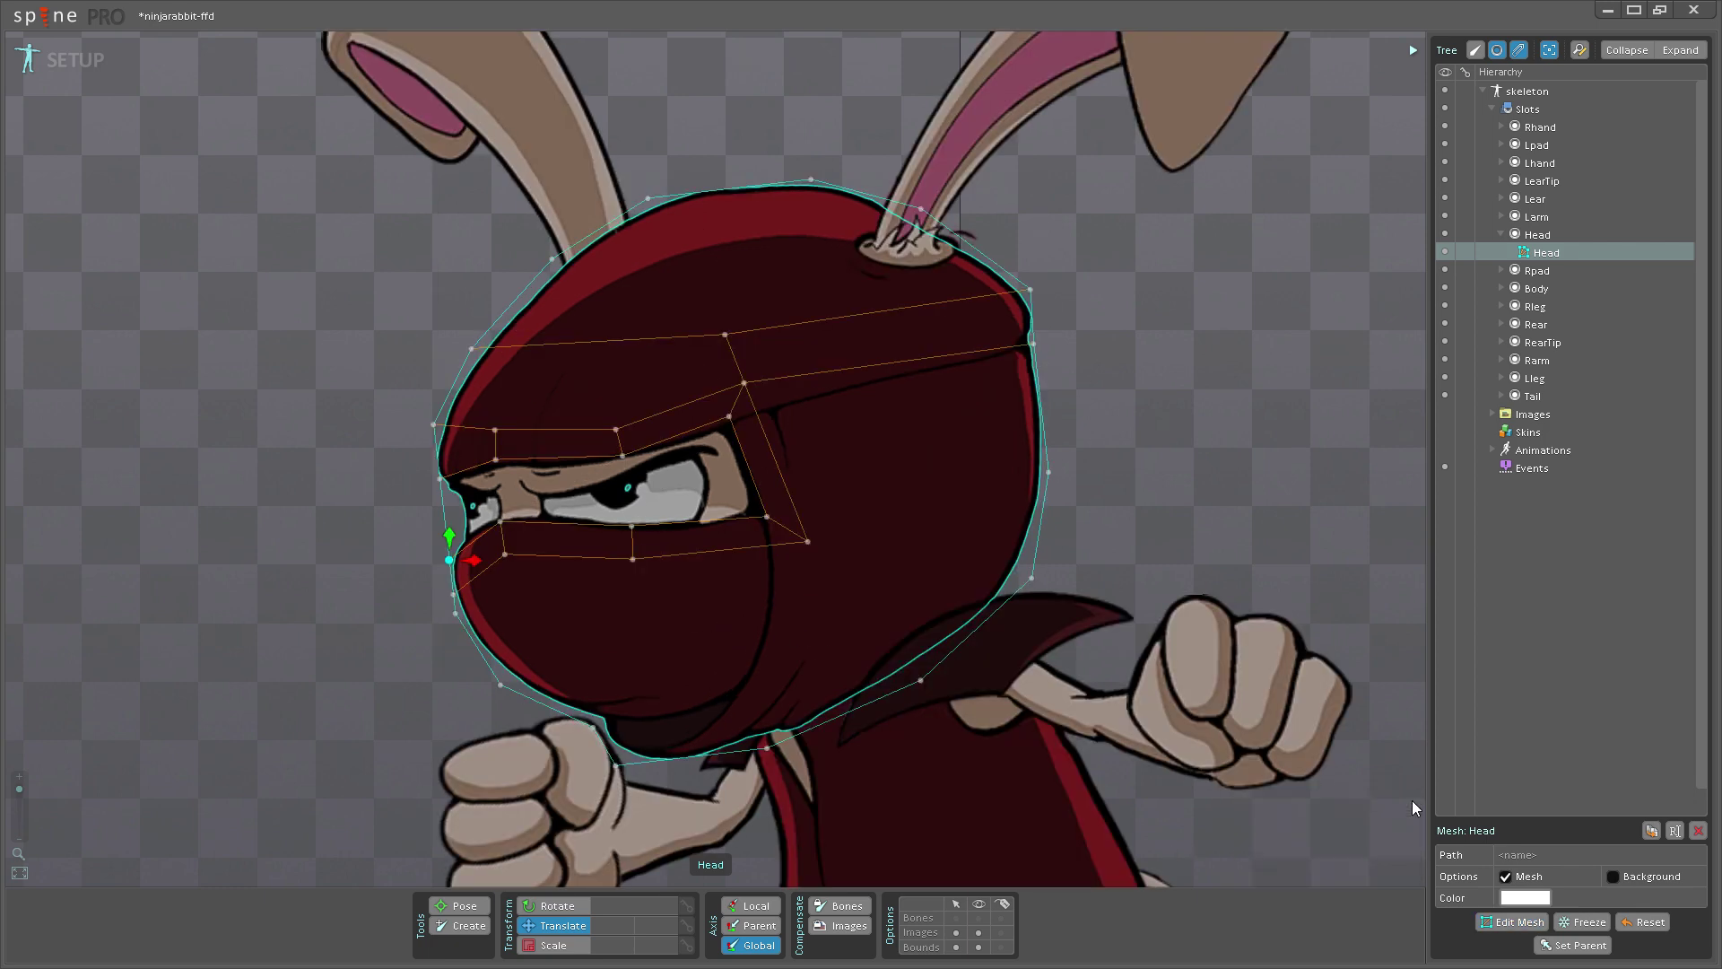
{"action": "mouse_move", "coordinate": [1029, 277]}
{"action": "left_mouse_down"}
{"action": "mouse_move", "coordinate": [1083, 220]}
{"action": "mouse_move", "coordinate": [1021, 274]}
{"action": "mouse_move", "coordinate": [1047, 267]}
{"action": "mouse_move", "coordinate": [1037, 250]}
{"action": "mouse_move", "coordinate": [1042, 279]}
{"action": "left_mouse_up"}
{"action": "left_click", "coordinate": [661, 429]}
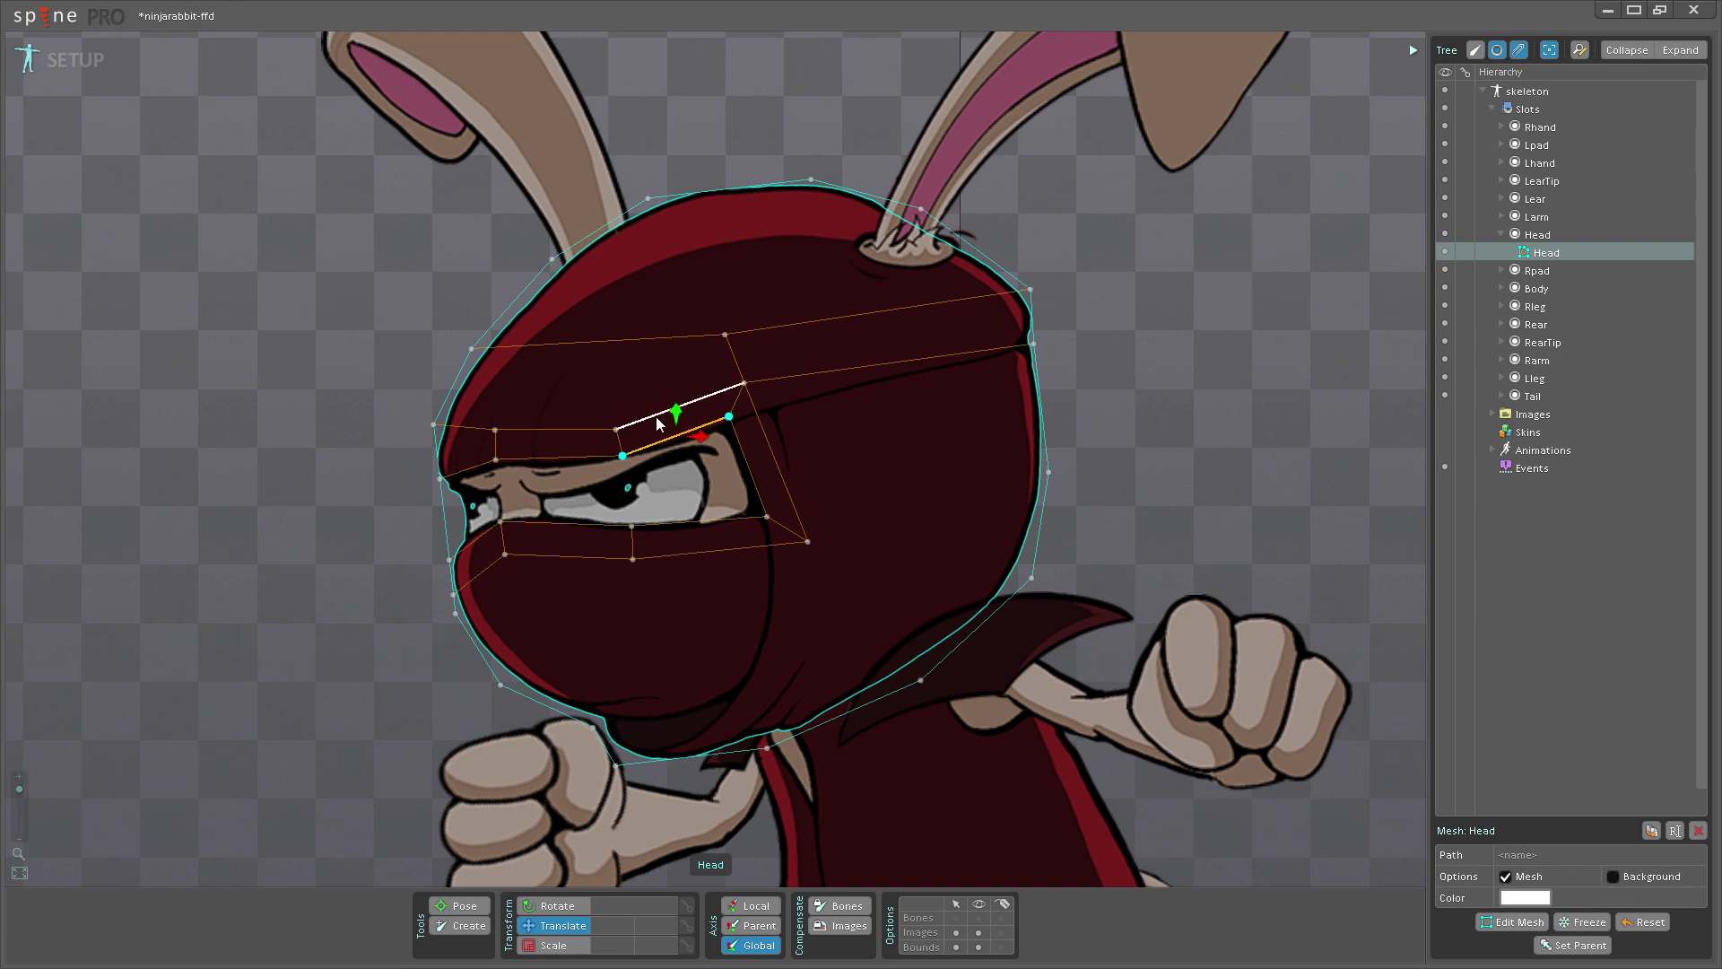
{"action": "left_click", "coordinate": [495, 430], "text": "ctrl"}
{"action": "left_click", "coordinate": [495, 460], "text": "ctrl"}
{"action": "left_click_drag", "start_coordinate": [617, 390], "coordinate": [697, 432]}
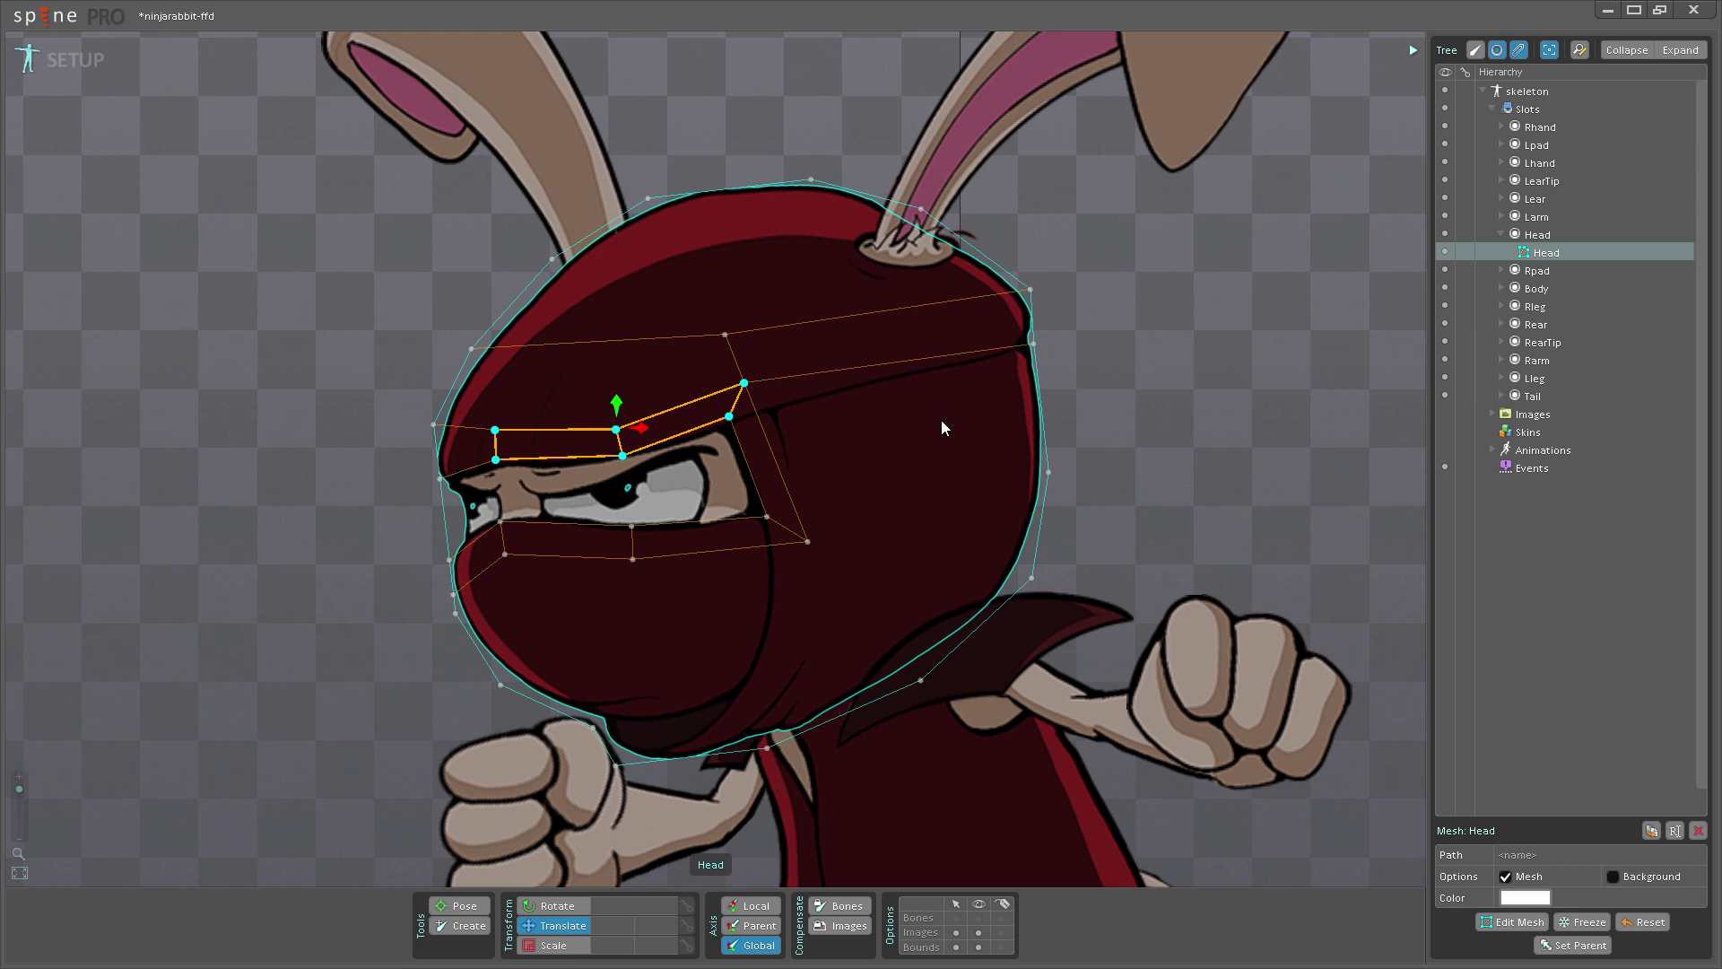
Step: Lift the brow vertices further, then reopen Edit Mesh with Deformed turned on
{"action": "left_click_drag", "start_coordinate": [618, 400], "coordinate": [616, 362]}
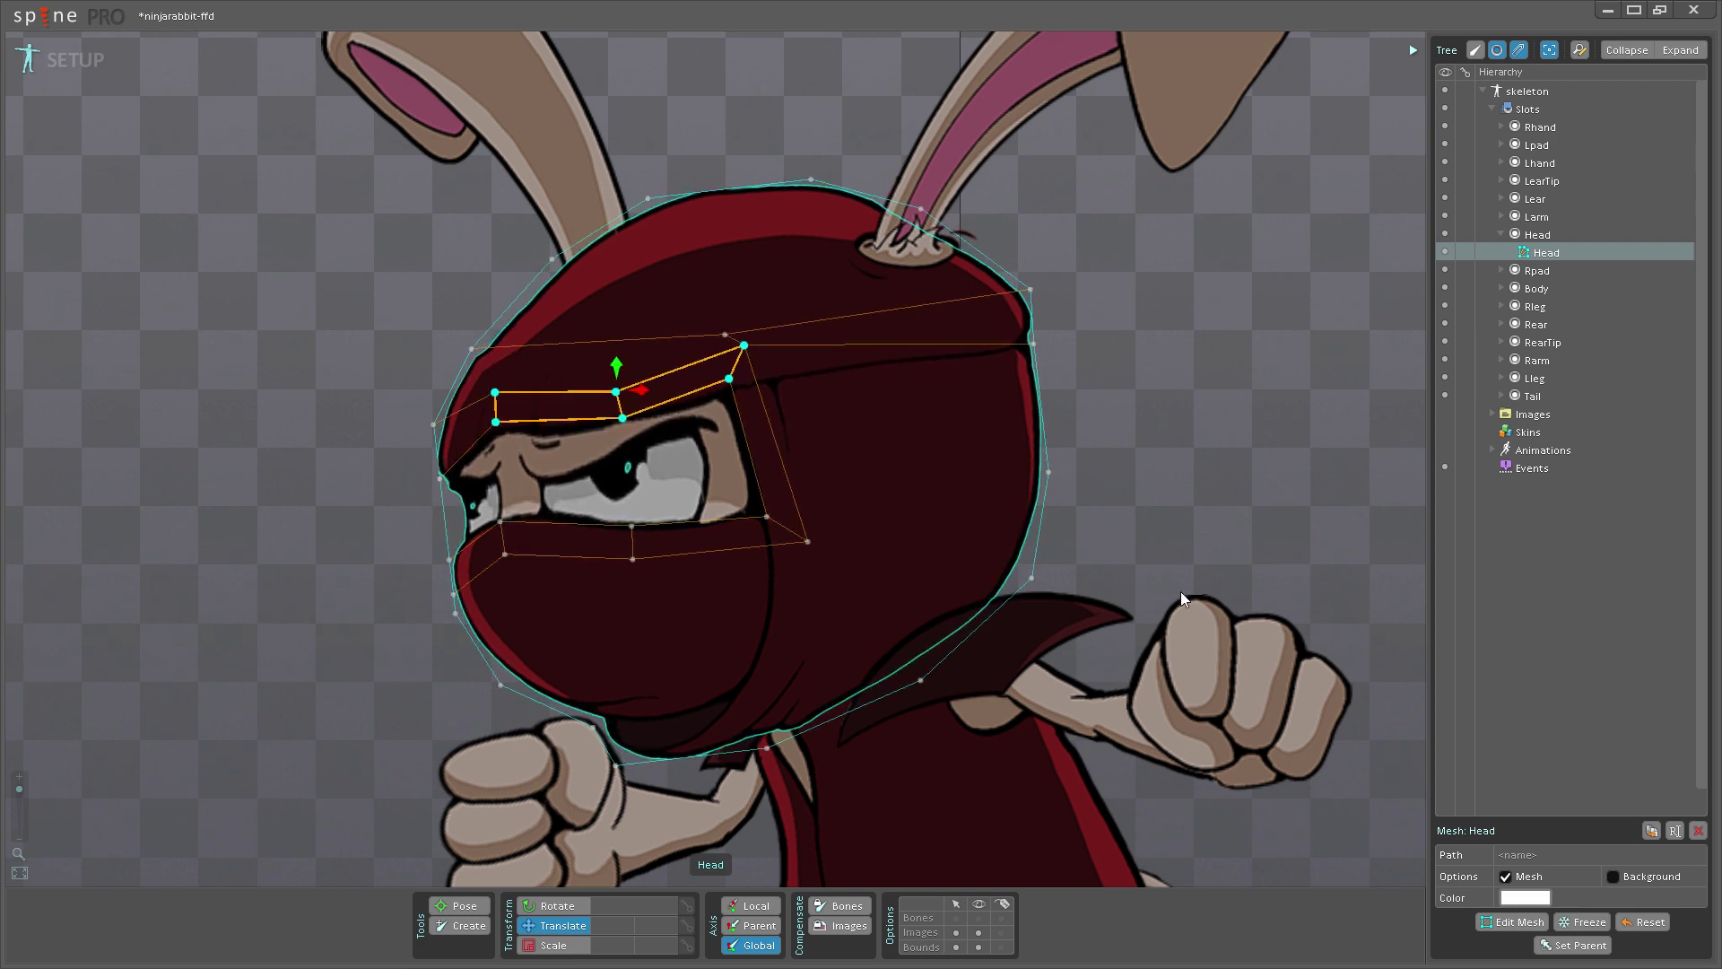
{"action": "left_click", "coordinate": [1506, 924]}
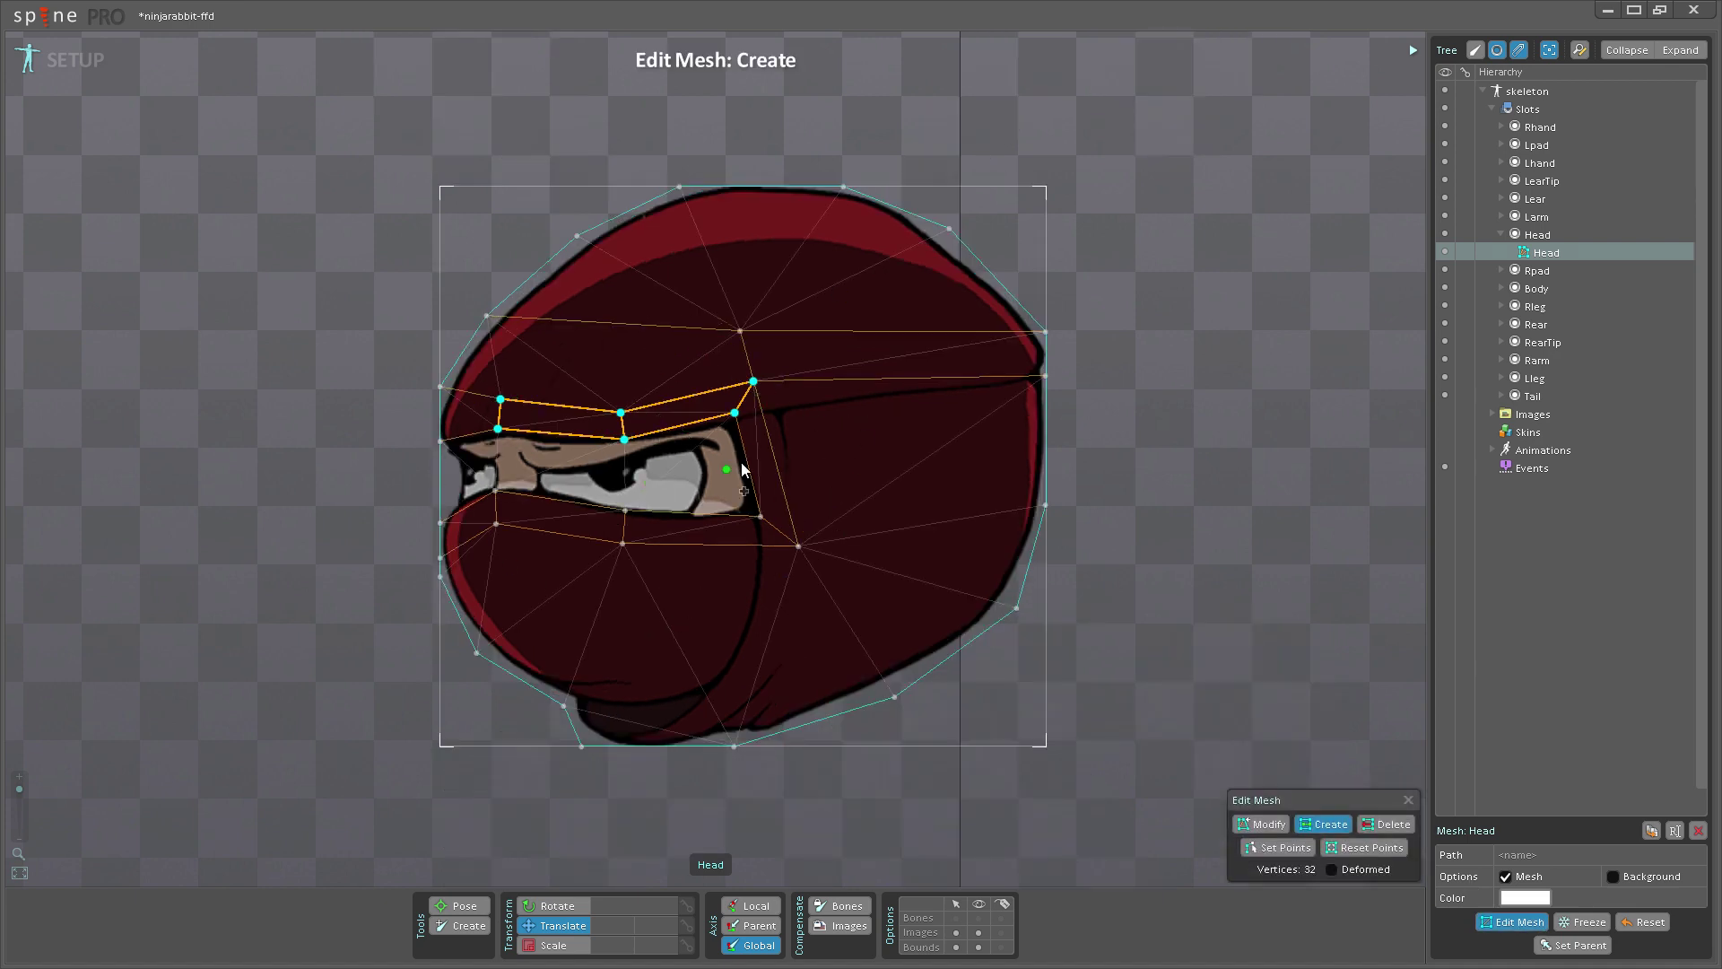
{"action": "left_click", "coordinate": [1331, 870]}
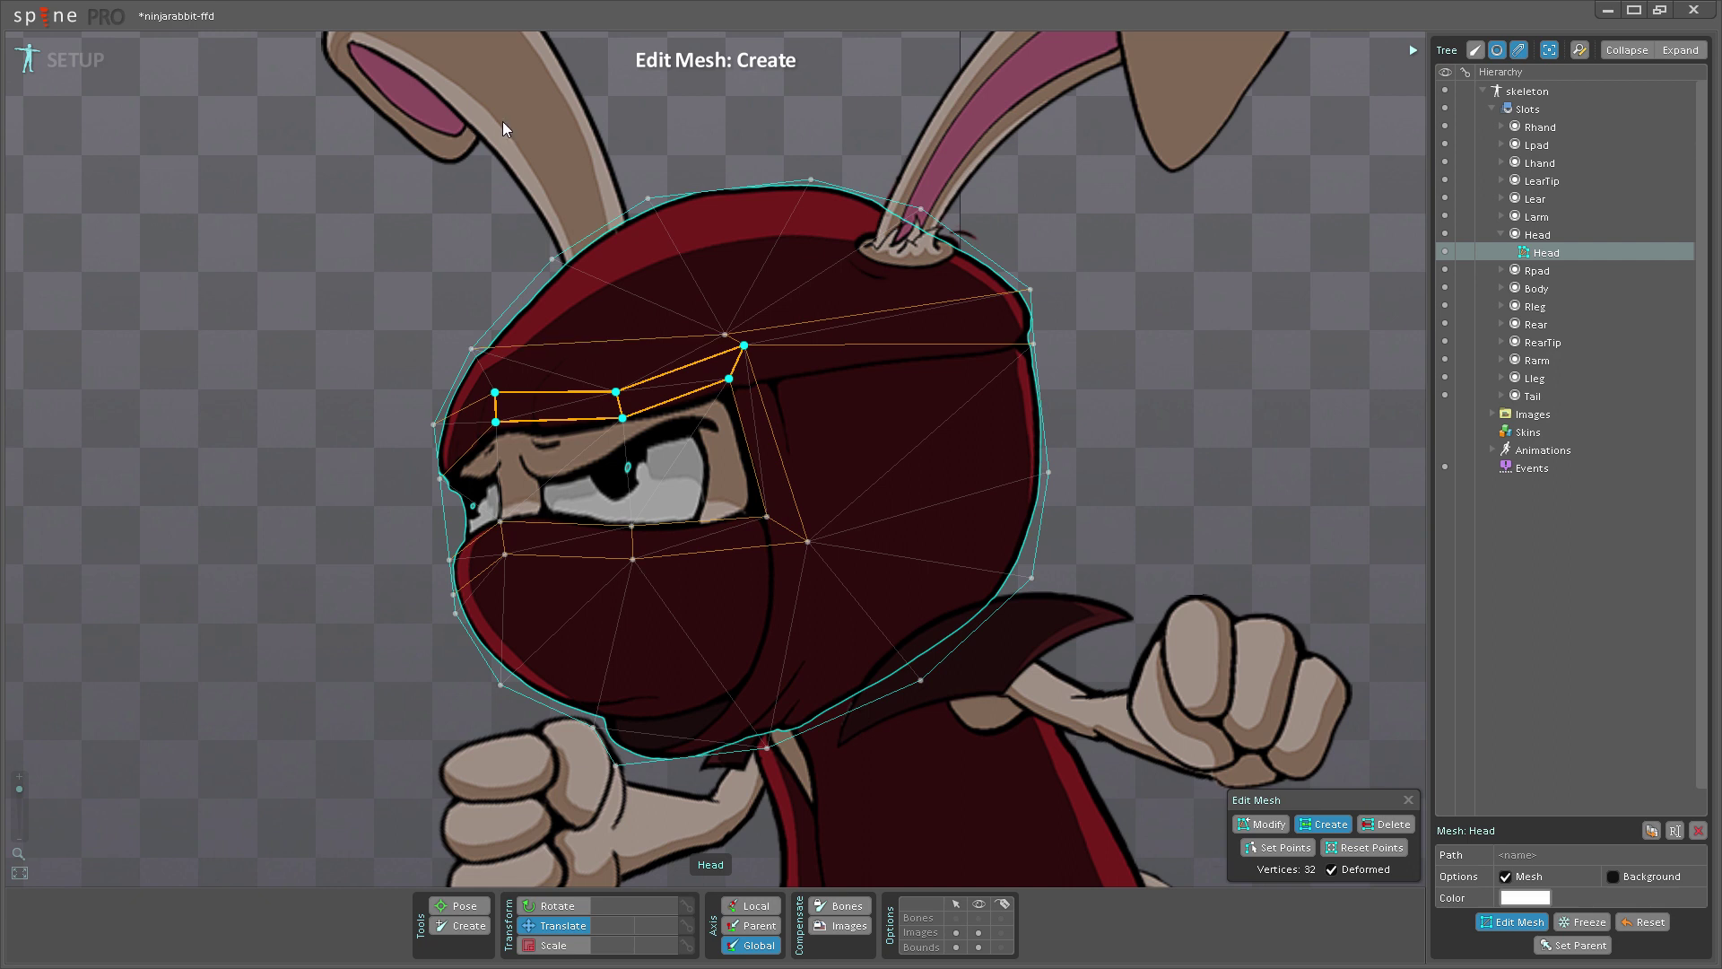
Step: Remove a stray vertex, move the brow's left vertex just above the eye, and untick Deformed
{"action": "left_click", "coordinate": [503, 437]}
{"action": "left_click", "coordinate": [506, 443]}
{"action": "left_click", "coordinate": [1275, 825]}
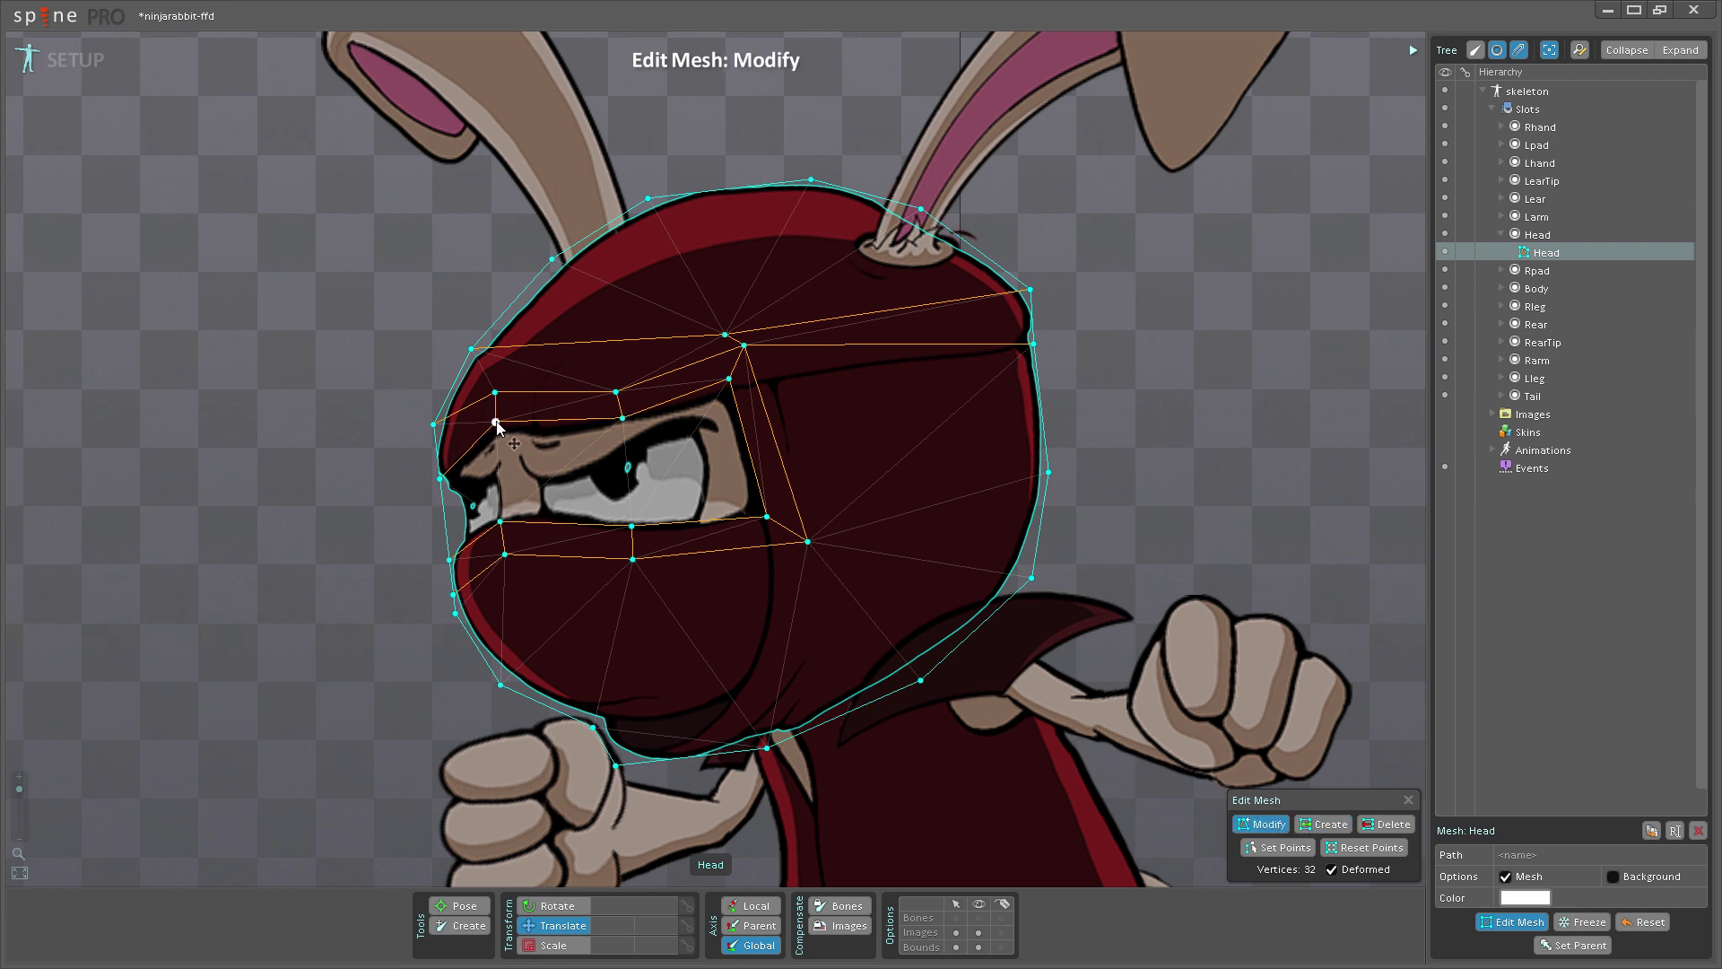
{"action": "left_click_drag", "start_coordinate": [501, 427], "coordinate": [522, 454]}
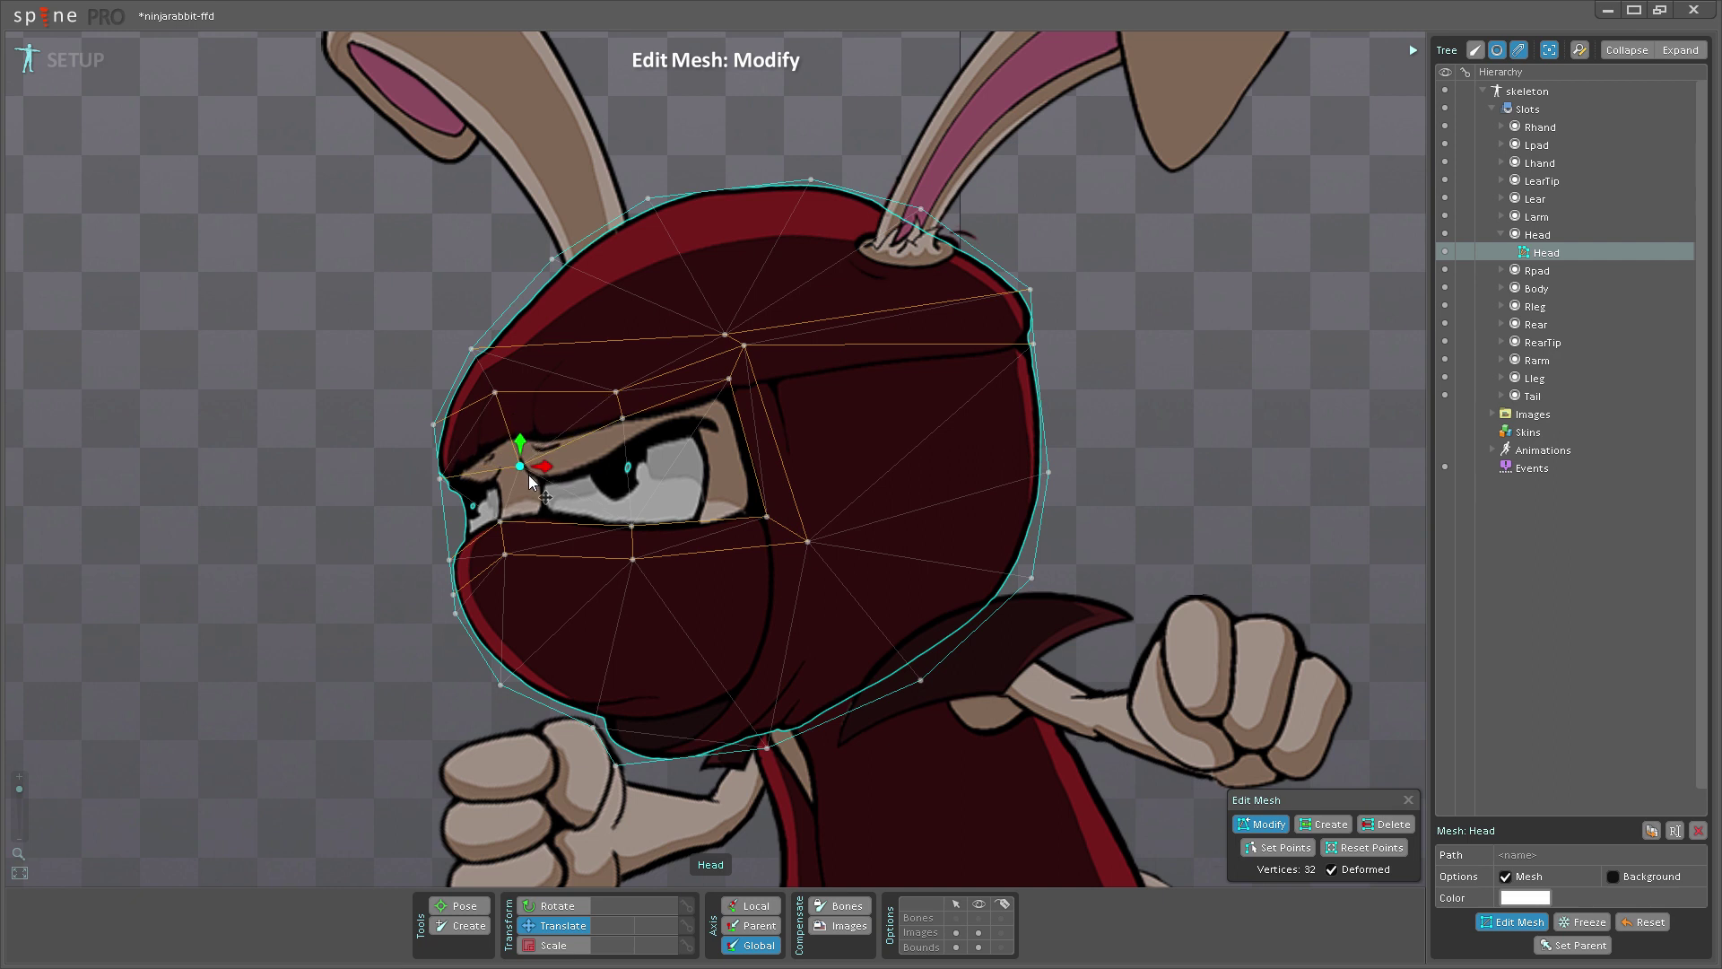
{"action": "left_click_drag", "start_coordinate": [529, 481], "coordinate": [493, 421]}
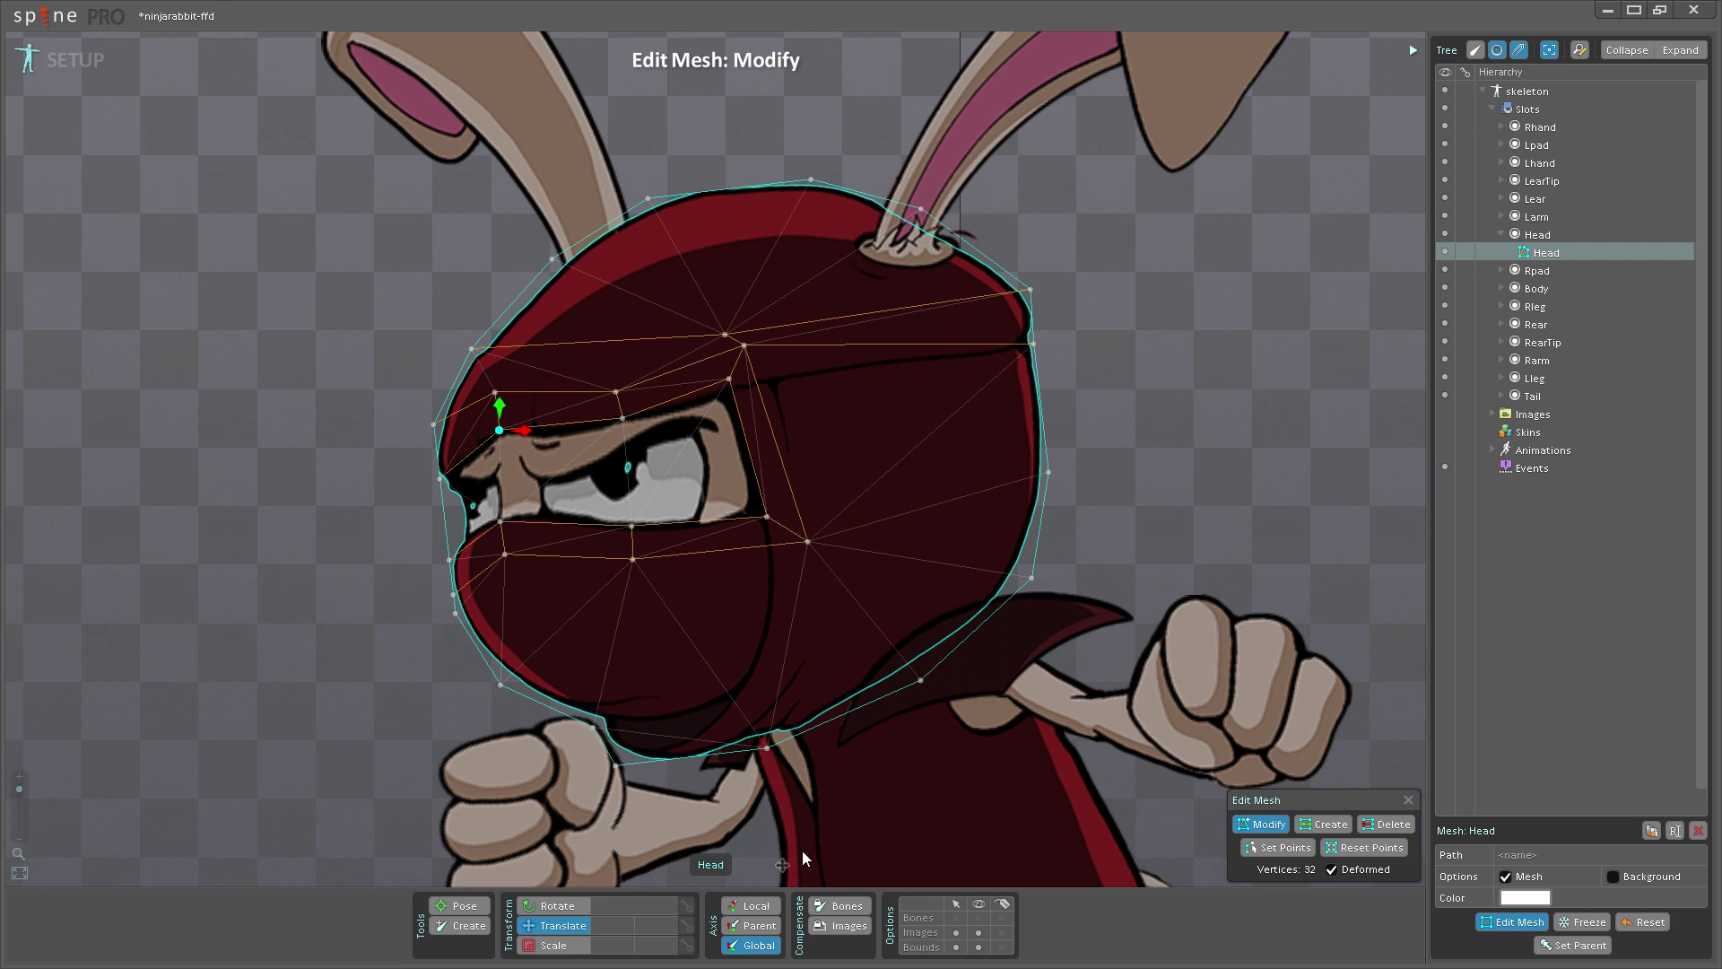
{"action": "left_click", "coordinate": [1332, 870]}
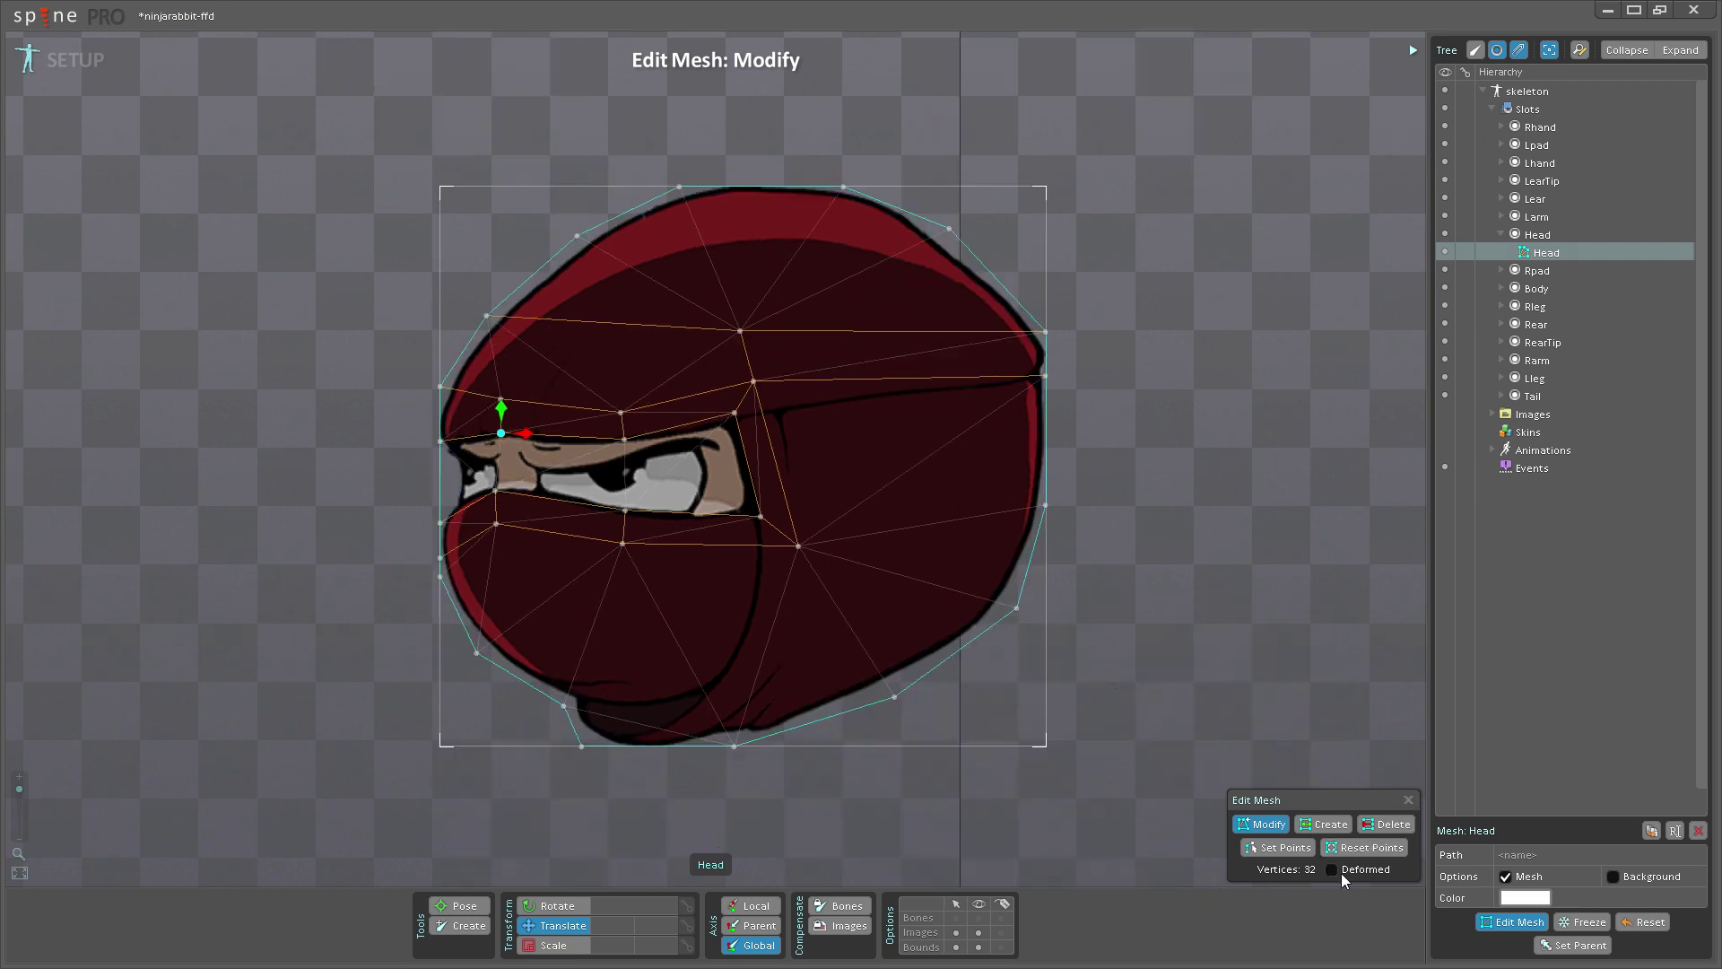
Step: Exit mesh editing and undo the brow raise and the Head mesh's rotation change
{"action": "left_click", "coordinate": [1409, 800]}
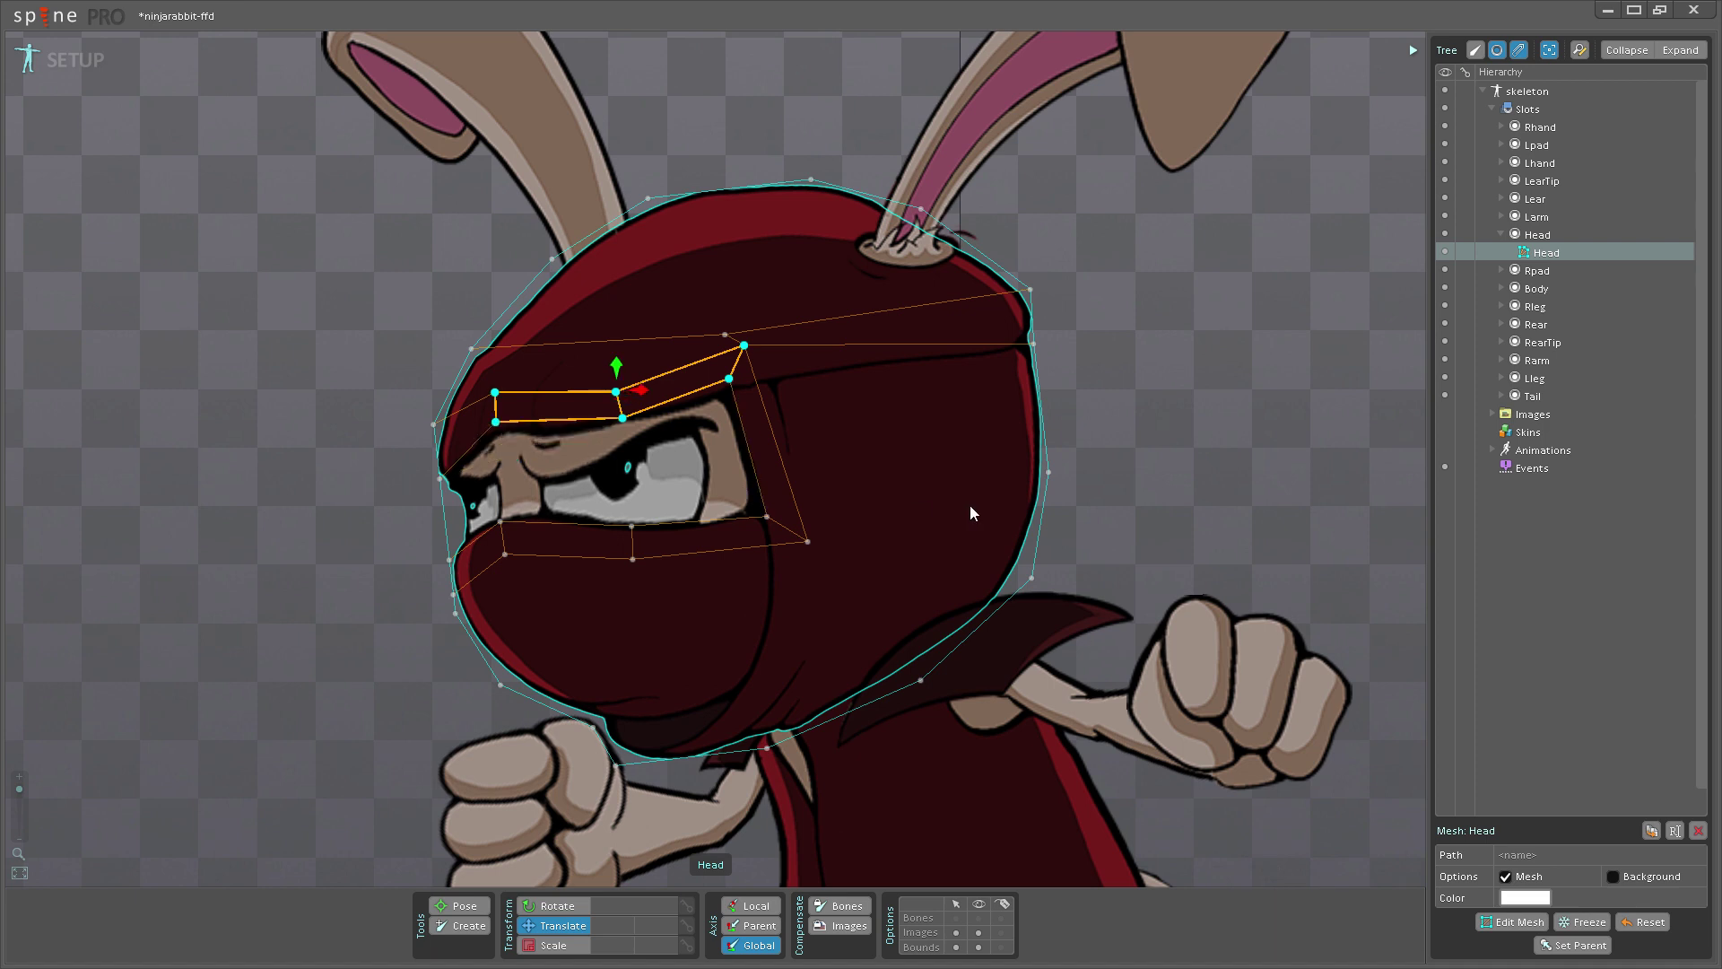
{"action": "key", "text": "ctrl+z"}
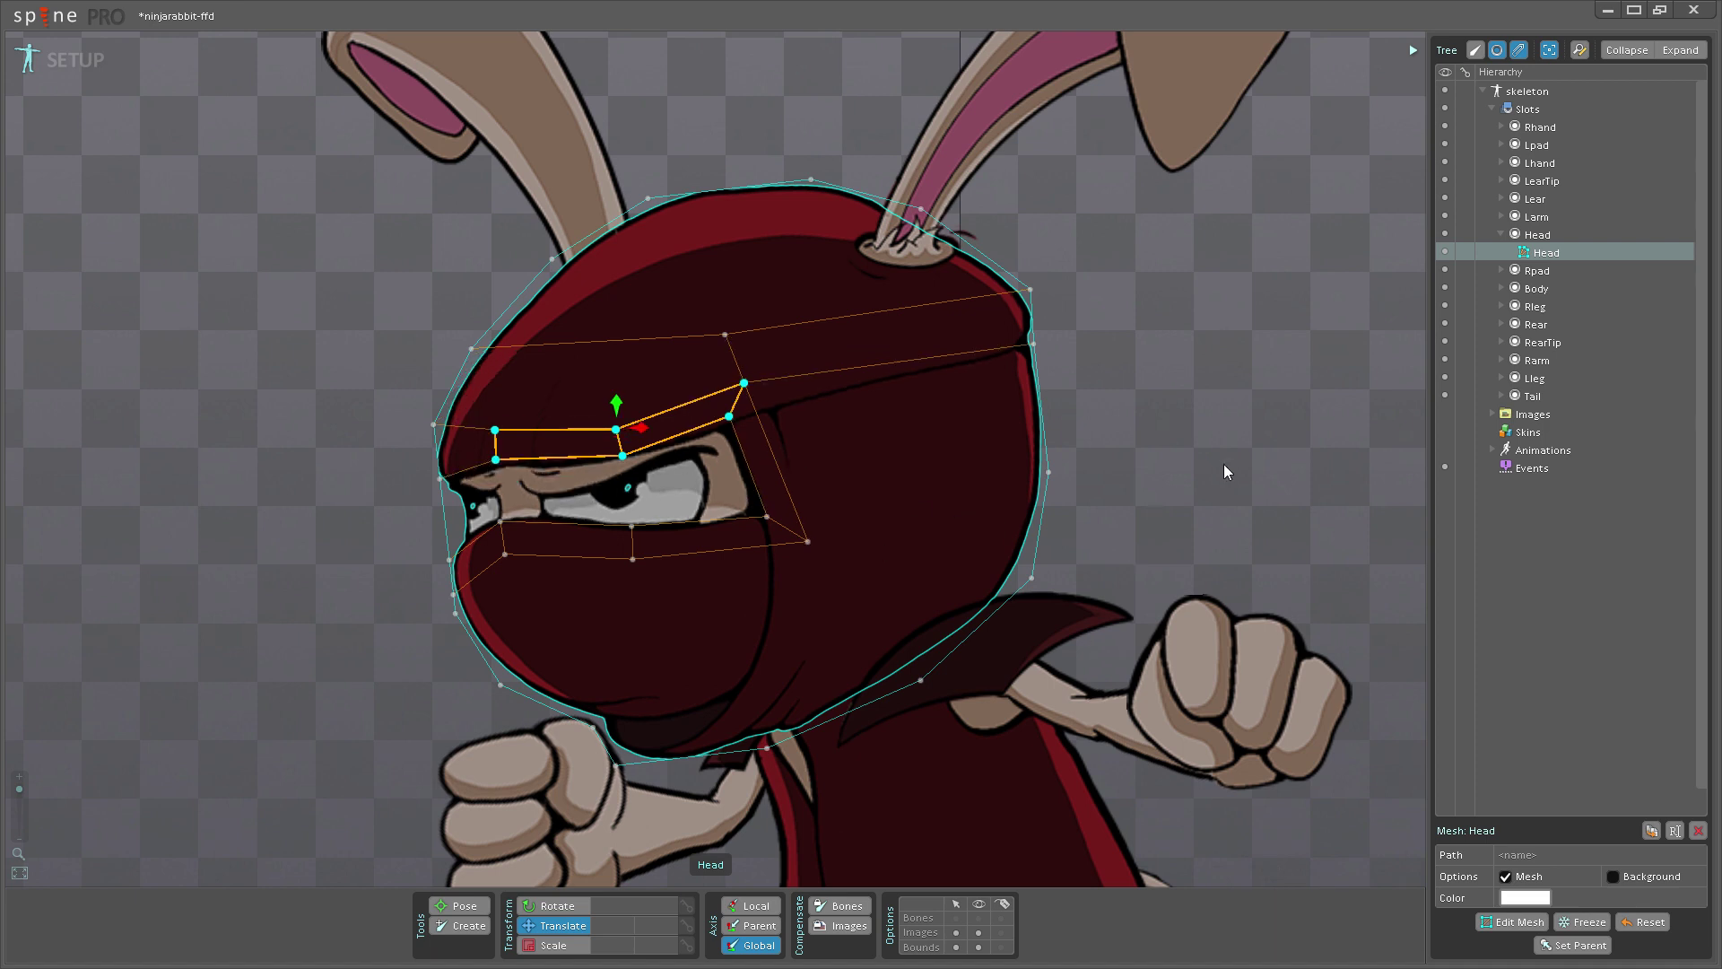
{"action": "left_click", "coordinate": [1202, 487]}
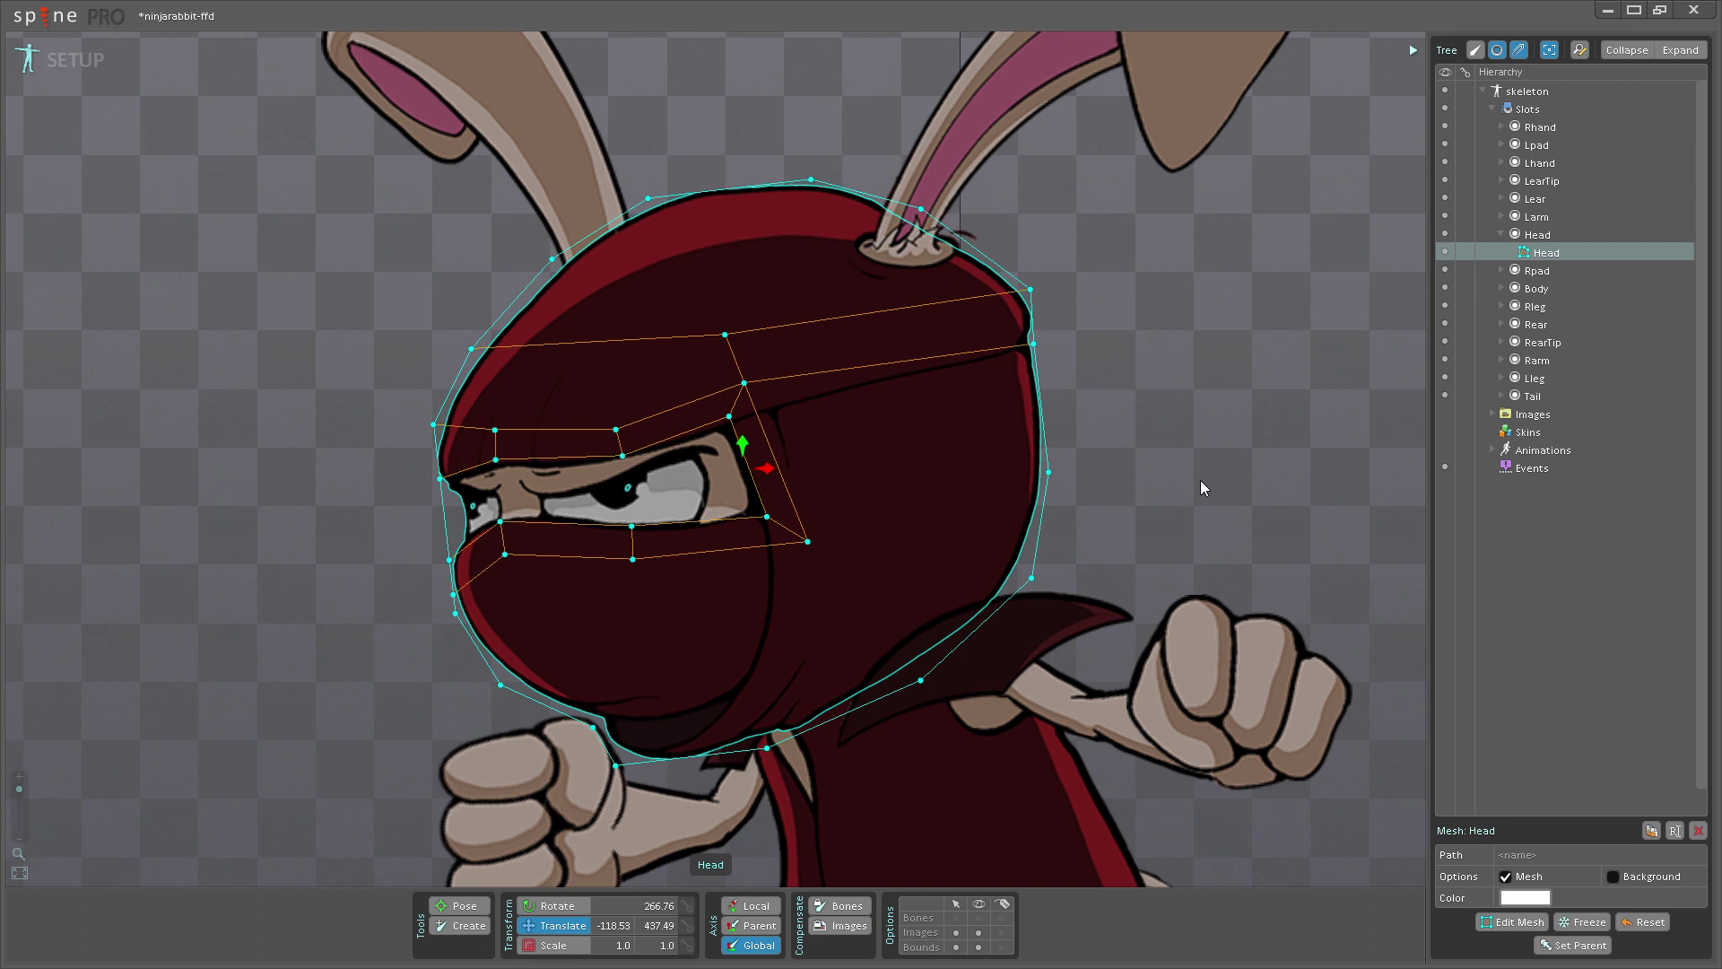
{"action": "key", "text": "ctrl+z"}
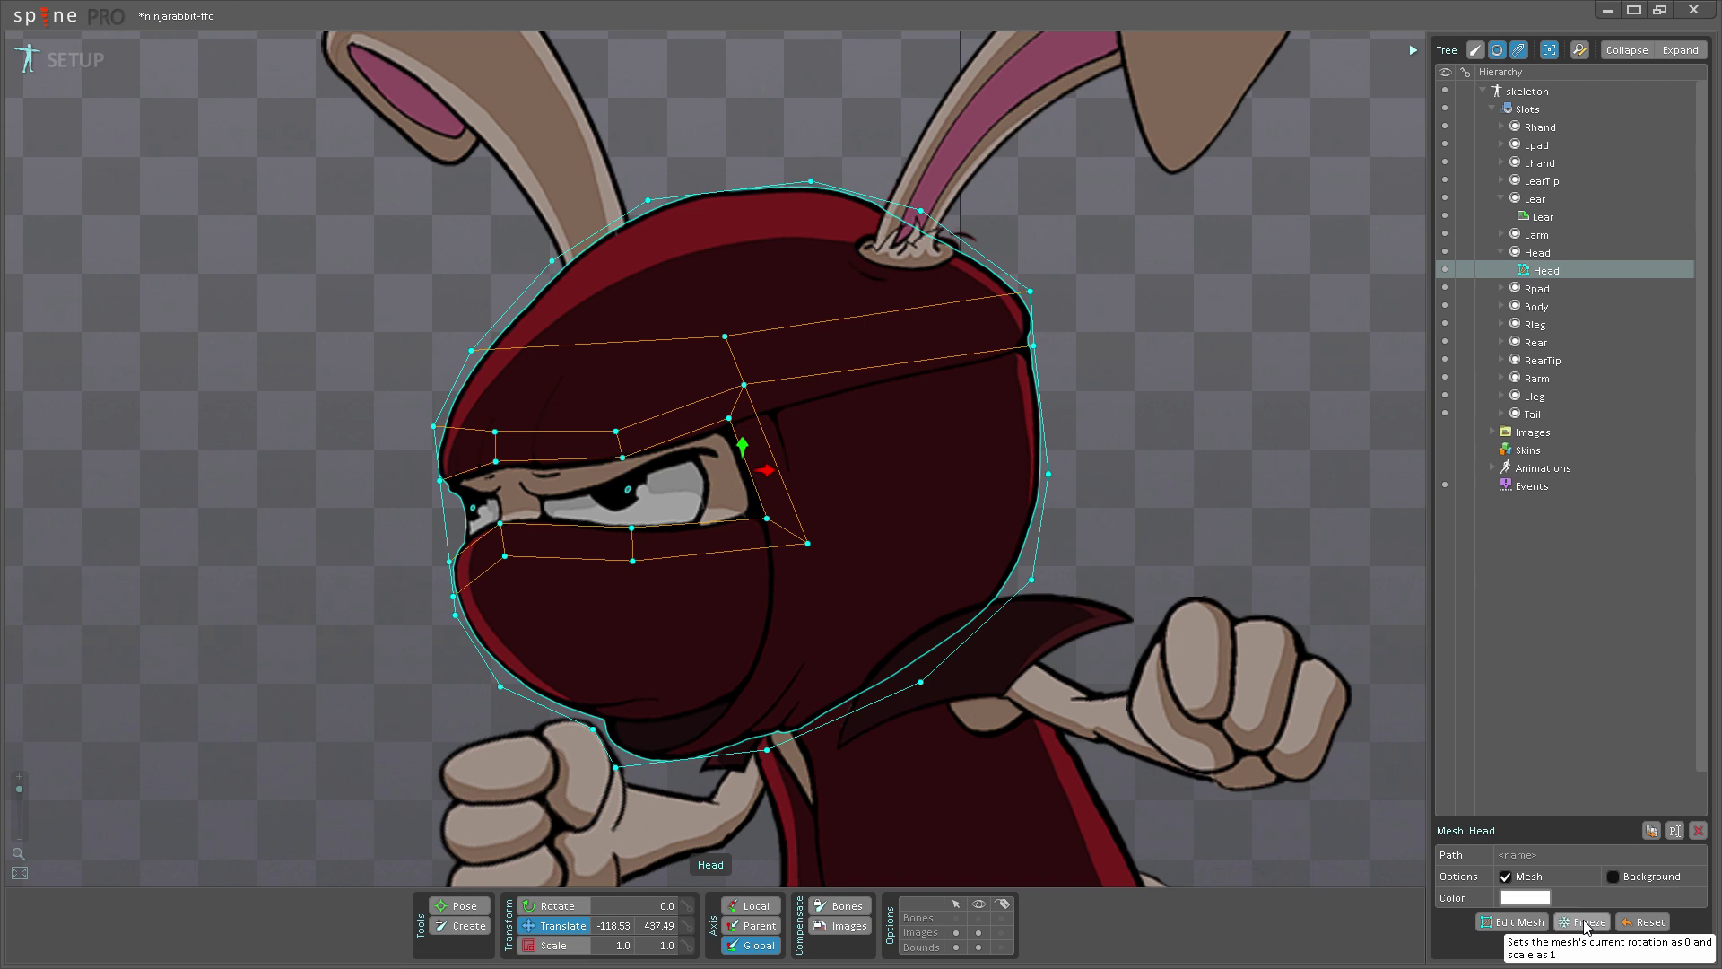
Step: Rotate the Head mesh about 20° and stretch it to 1.17 in Parent axis, then freeze it to rotation 0, scale 1
{"action": "key", "text": "c"}
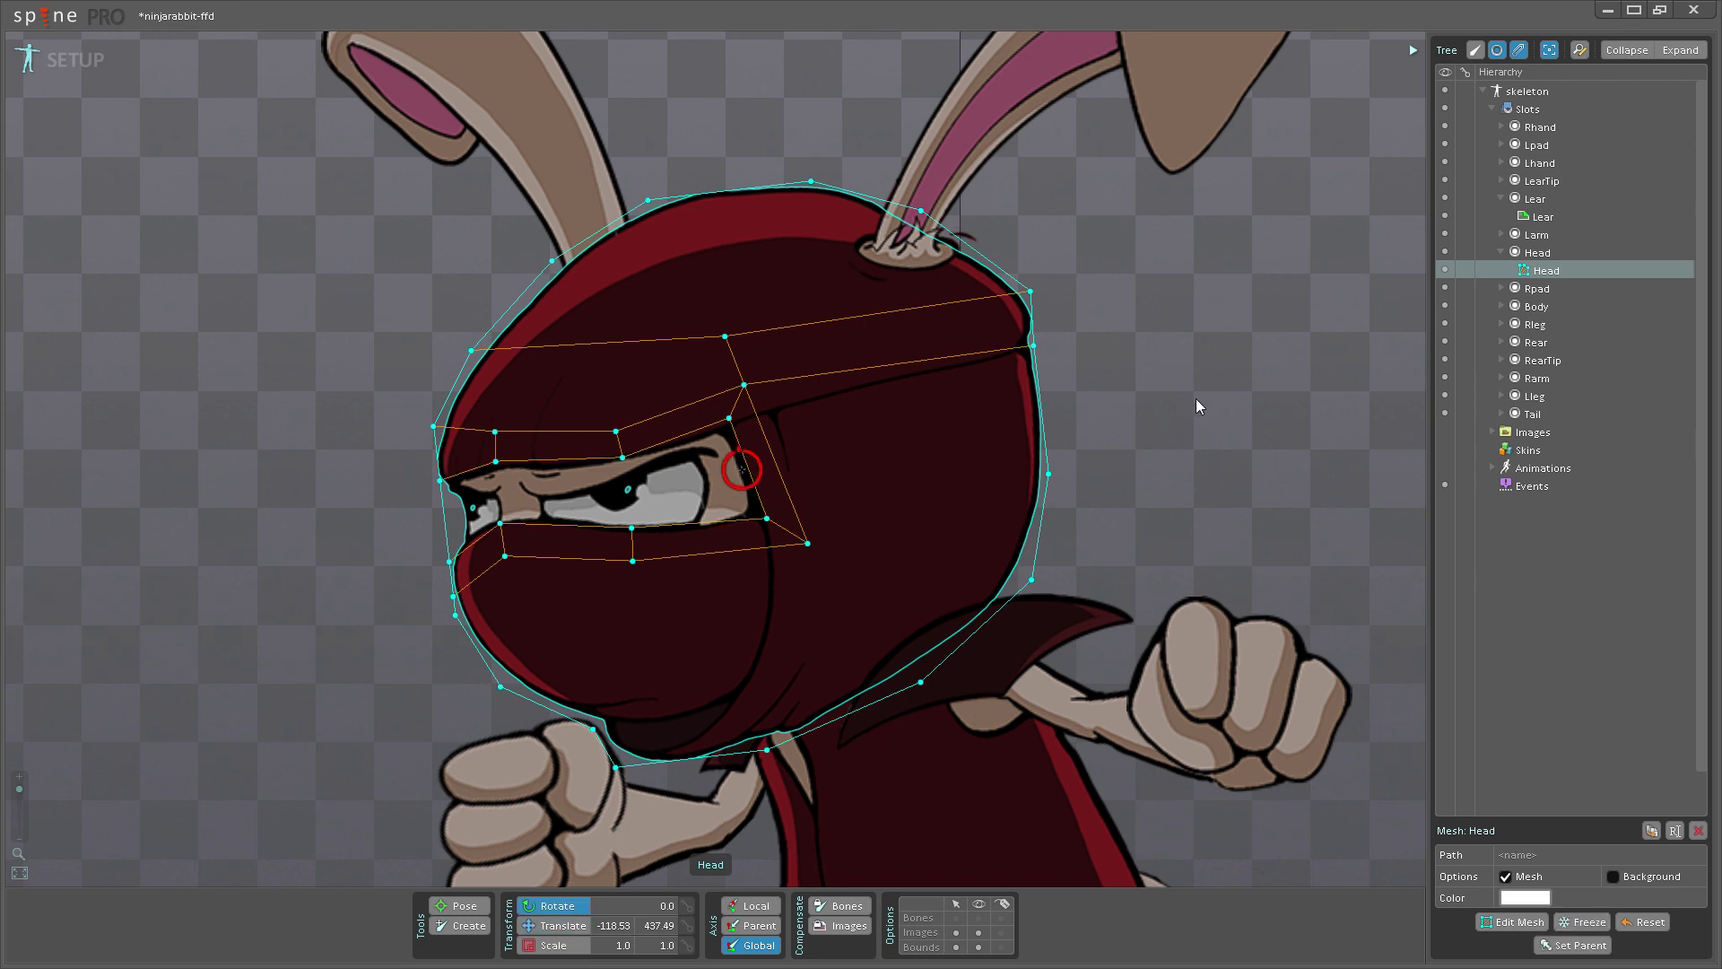
{"action": "left_click_drag", "start_coordinate": [1196, 398], "coordinate": [1144, 244]}
{"action": "key", "text": "b"}
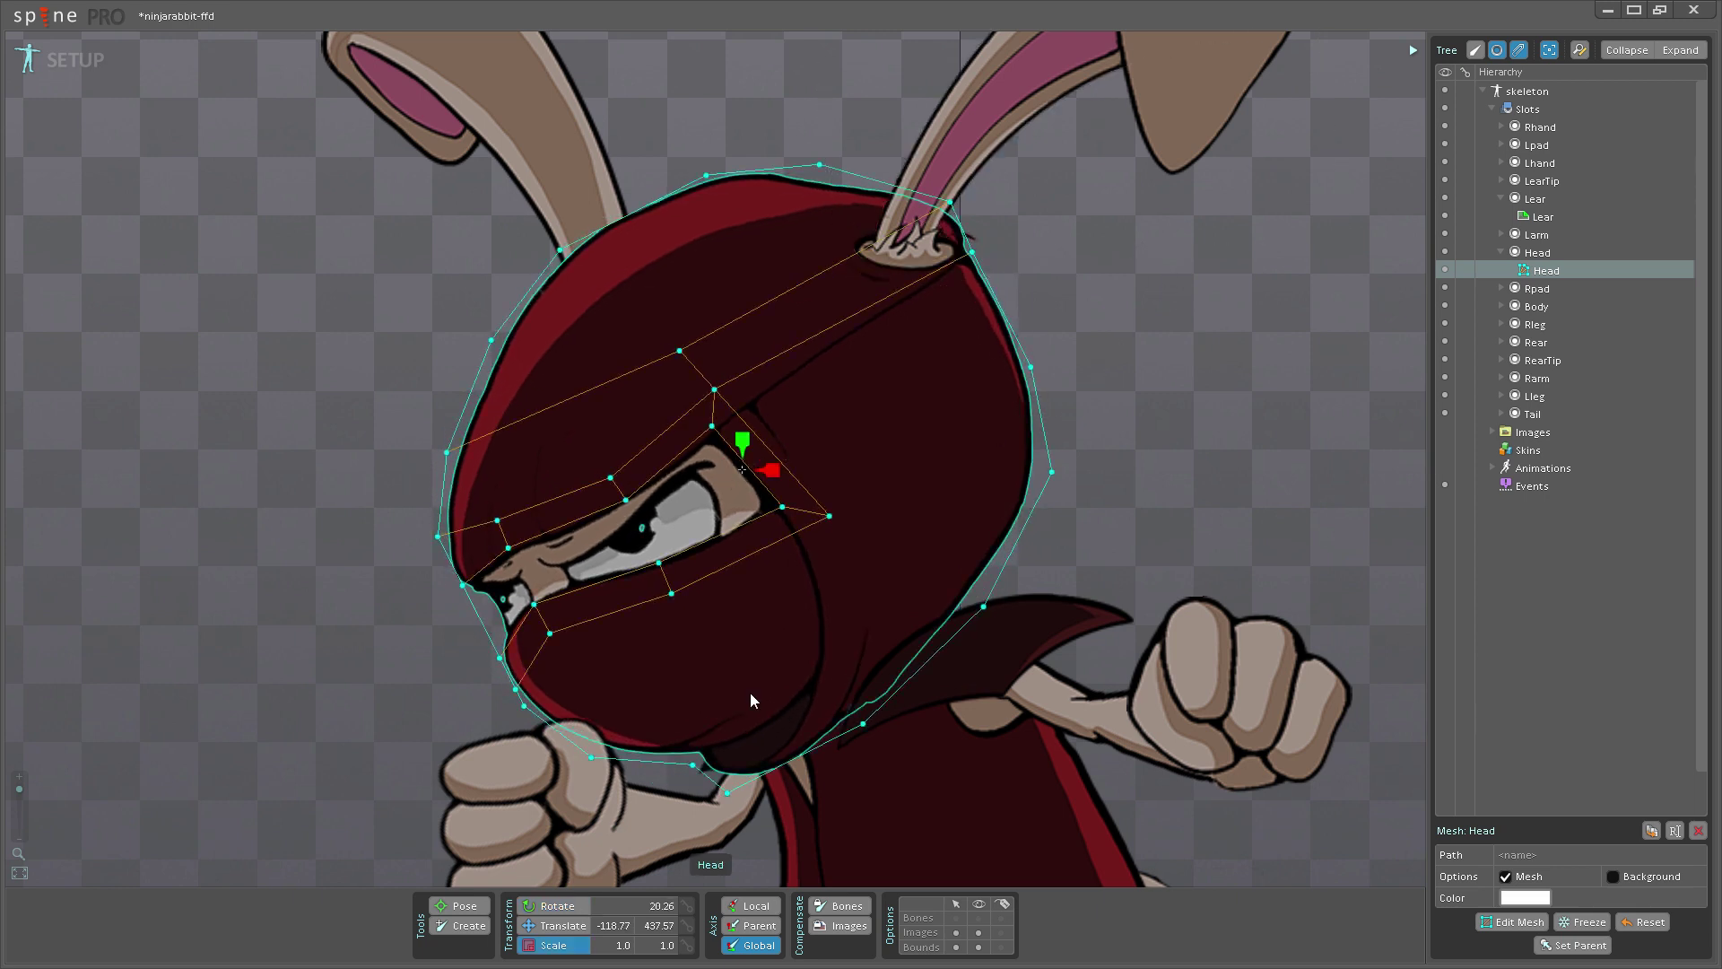
{"action": "left_click", "coordinate": [754, 925]}
{"action": "left_click_drag", "start_coordinate": [736, 455], "coordinate": [729, 402]}
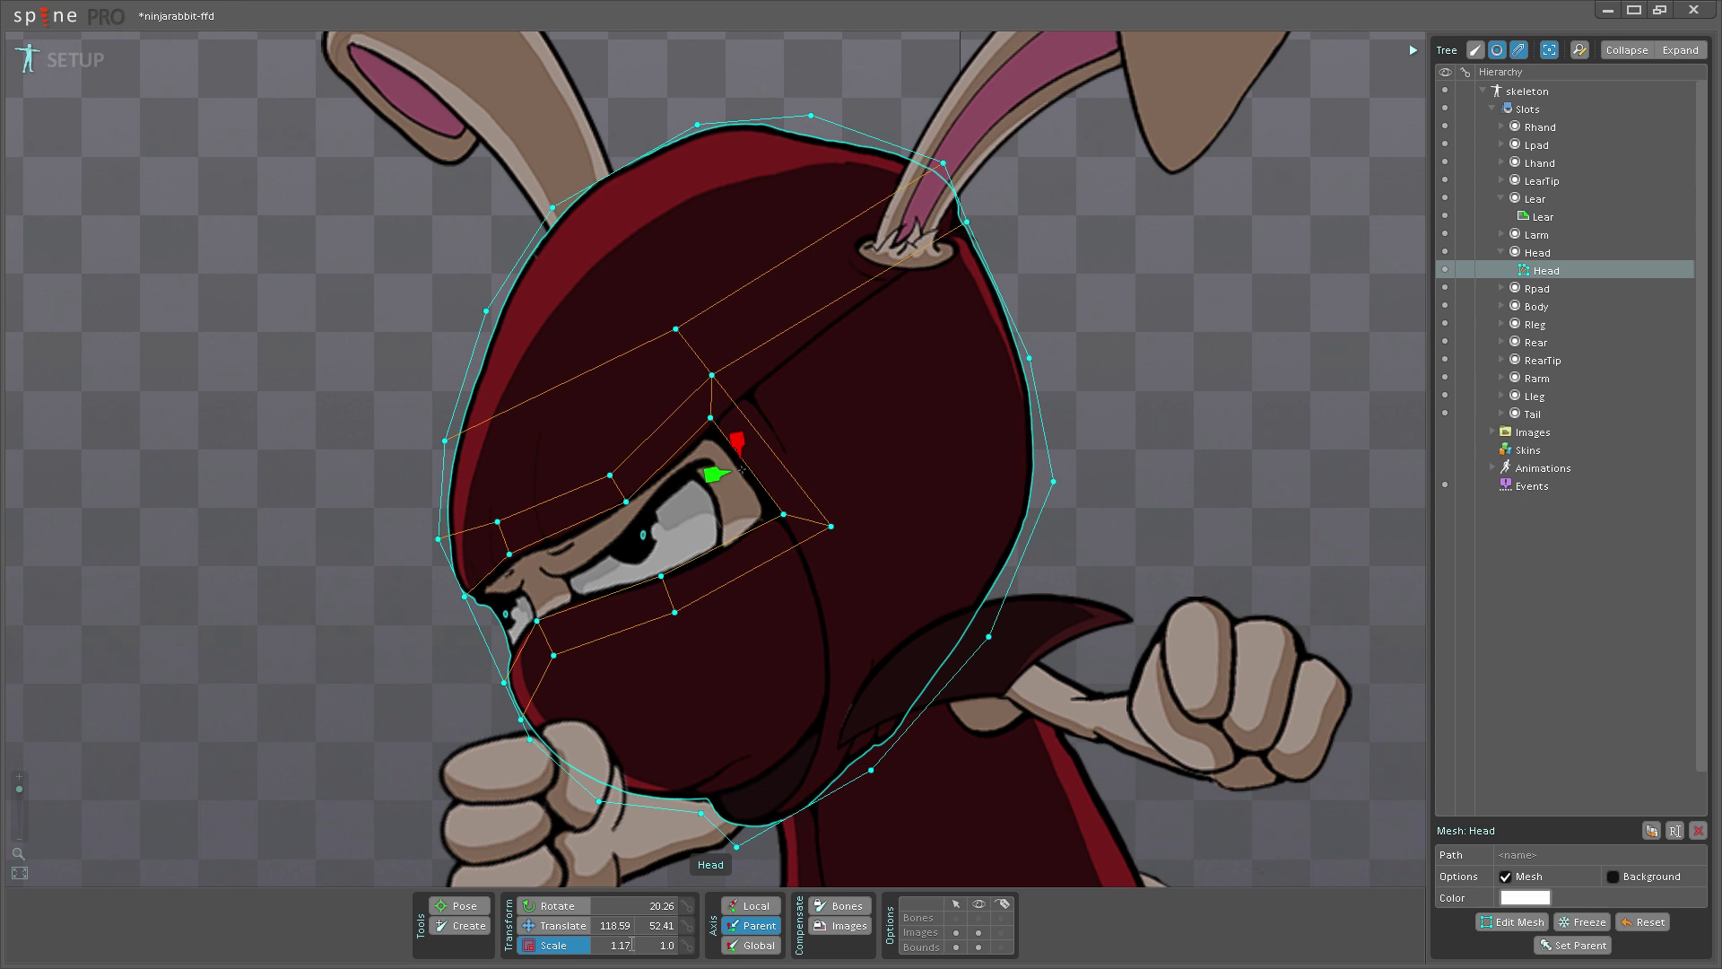
{"action": "left_click", "coordinate": [1583, 924]}
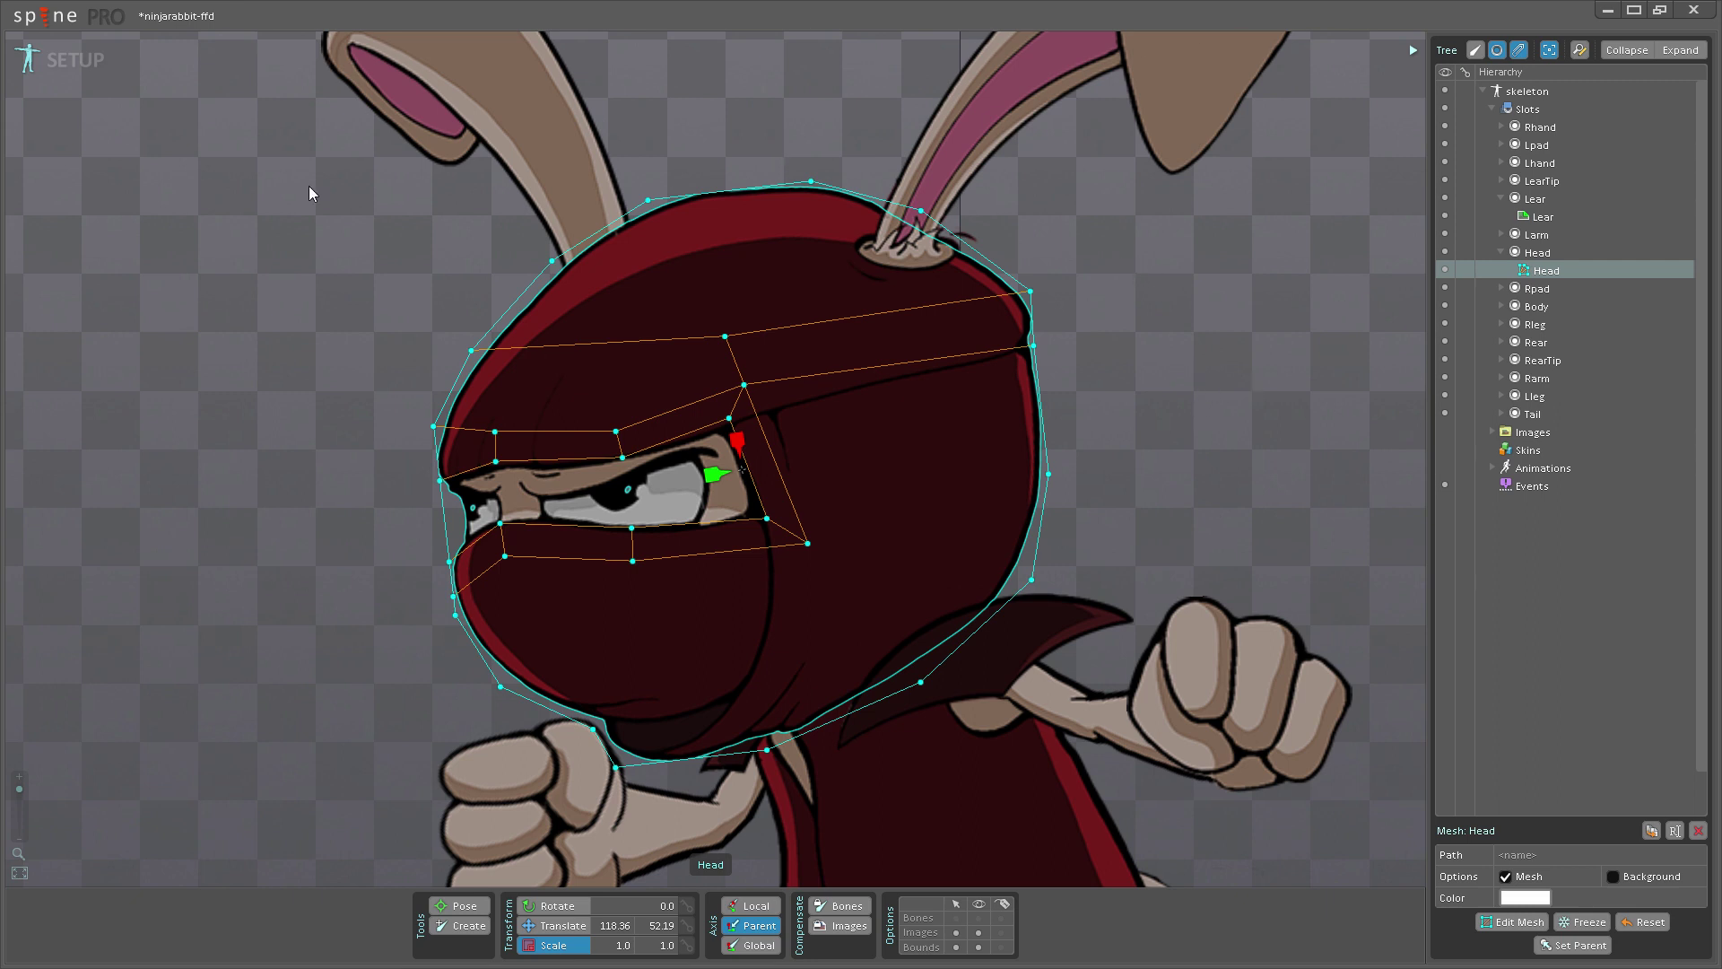
Step: Enter Animate mode and key the Head mesh's rest deformation at frame 0
{"action": "left_click", "coordinate": [76, 63]}
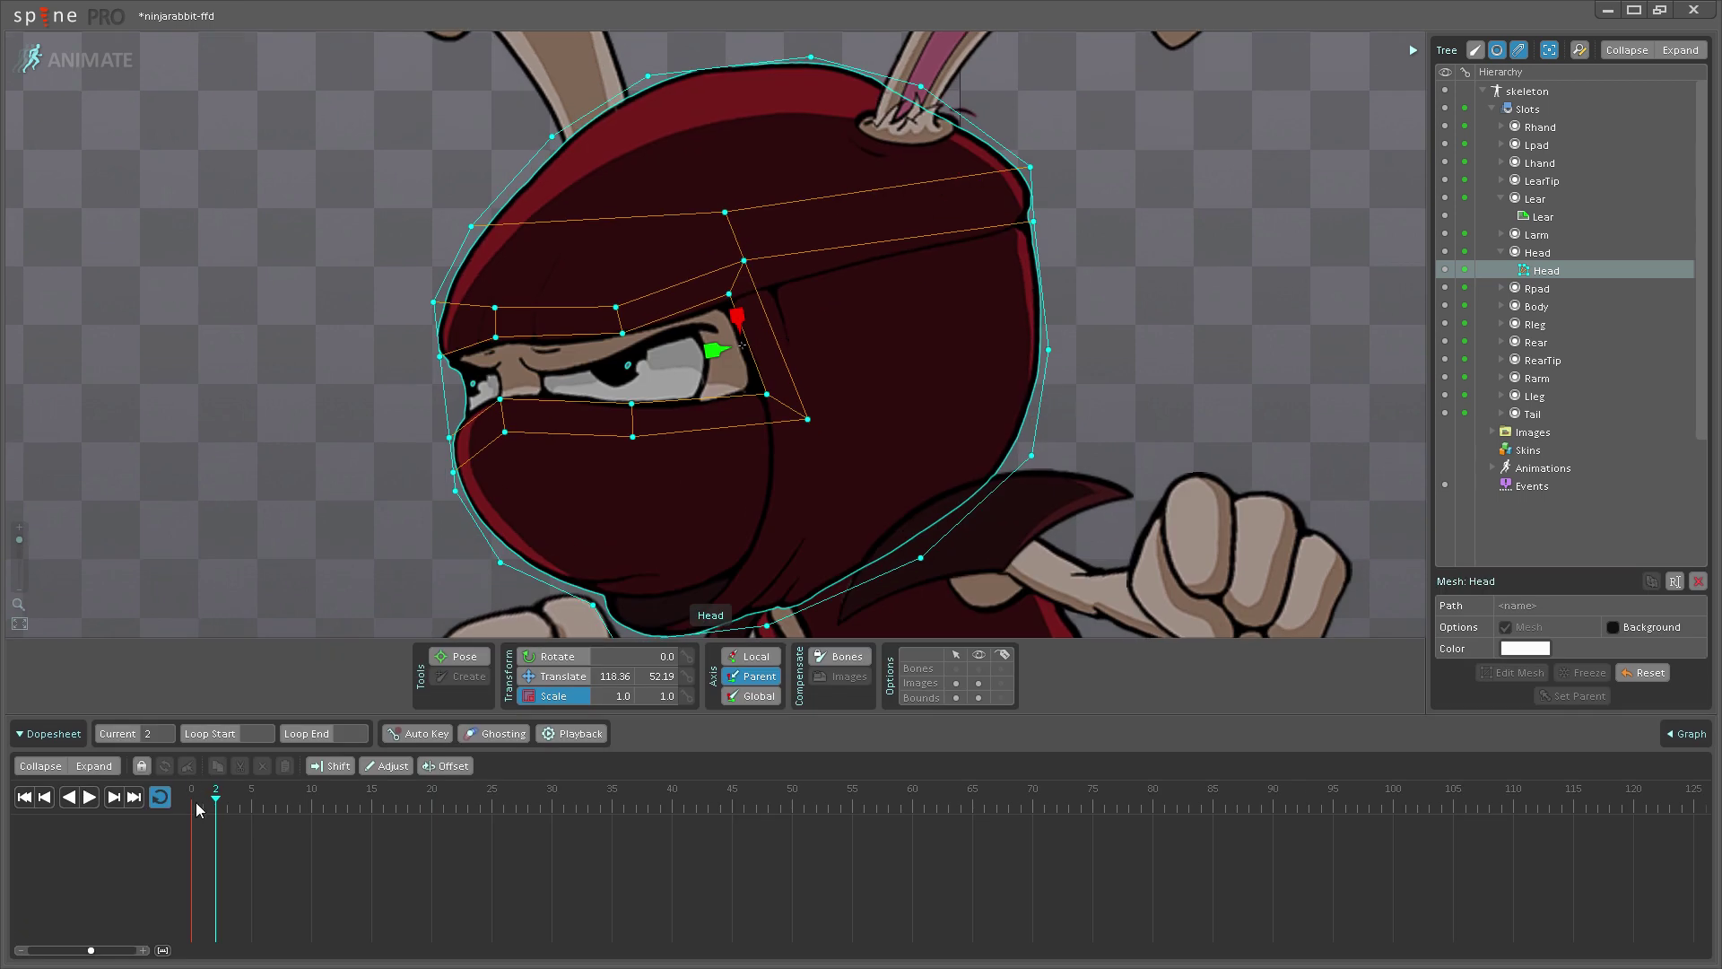
{"action": "left_click_drag", "start_coordinate": [204, 812], "coordinate": [192, 812]}
{"action": "left_click", "coordinate": [1466, 270]}
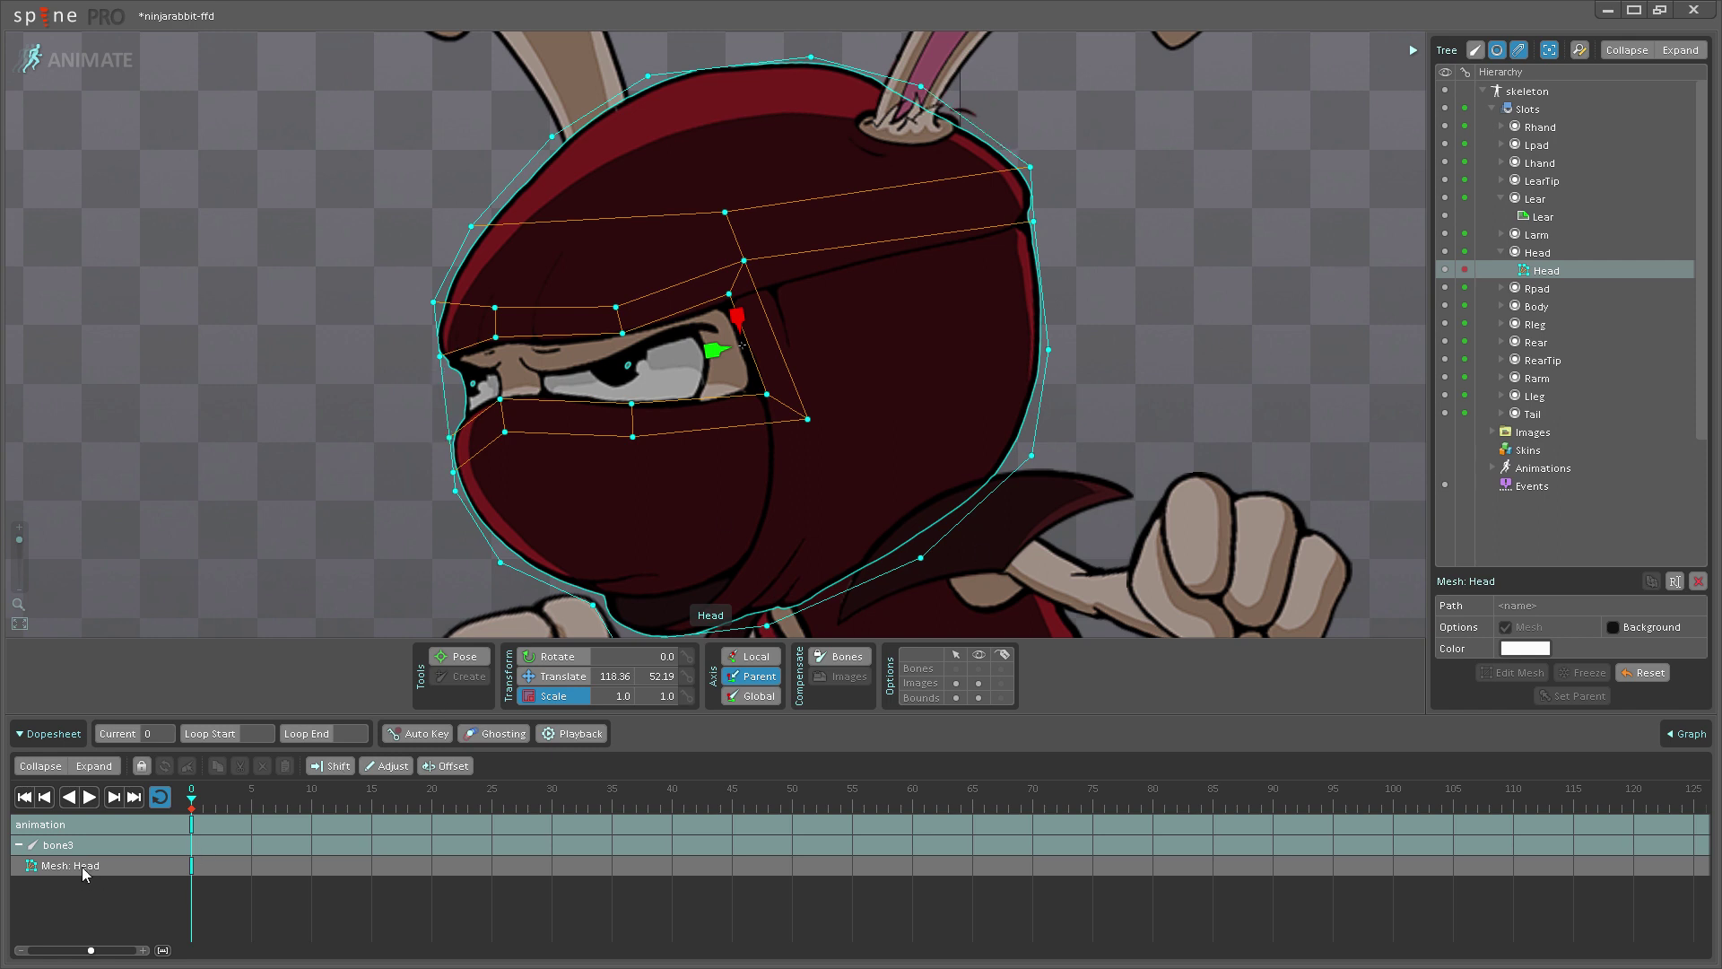
Step: At frame 10, select the four brow vertices of the Head mesh for moving
{"action": "left_click_drag", "start_coordinate": [216, 801], "coordinate": [312, 819]}
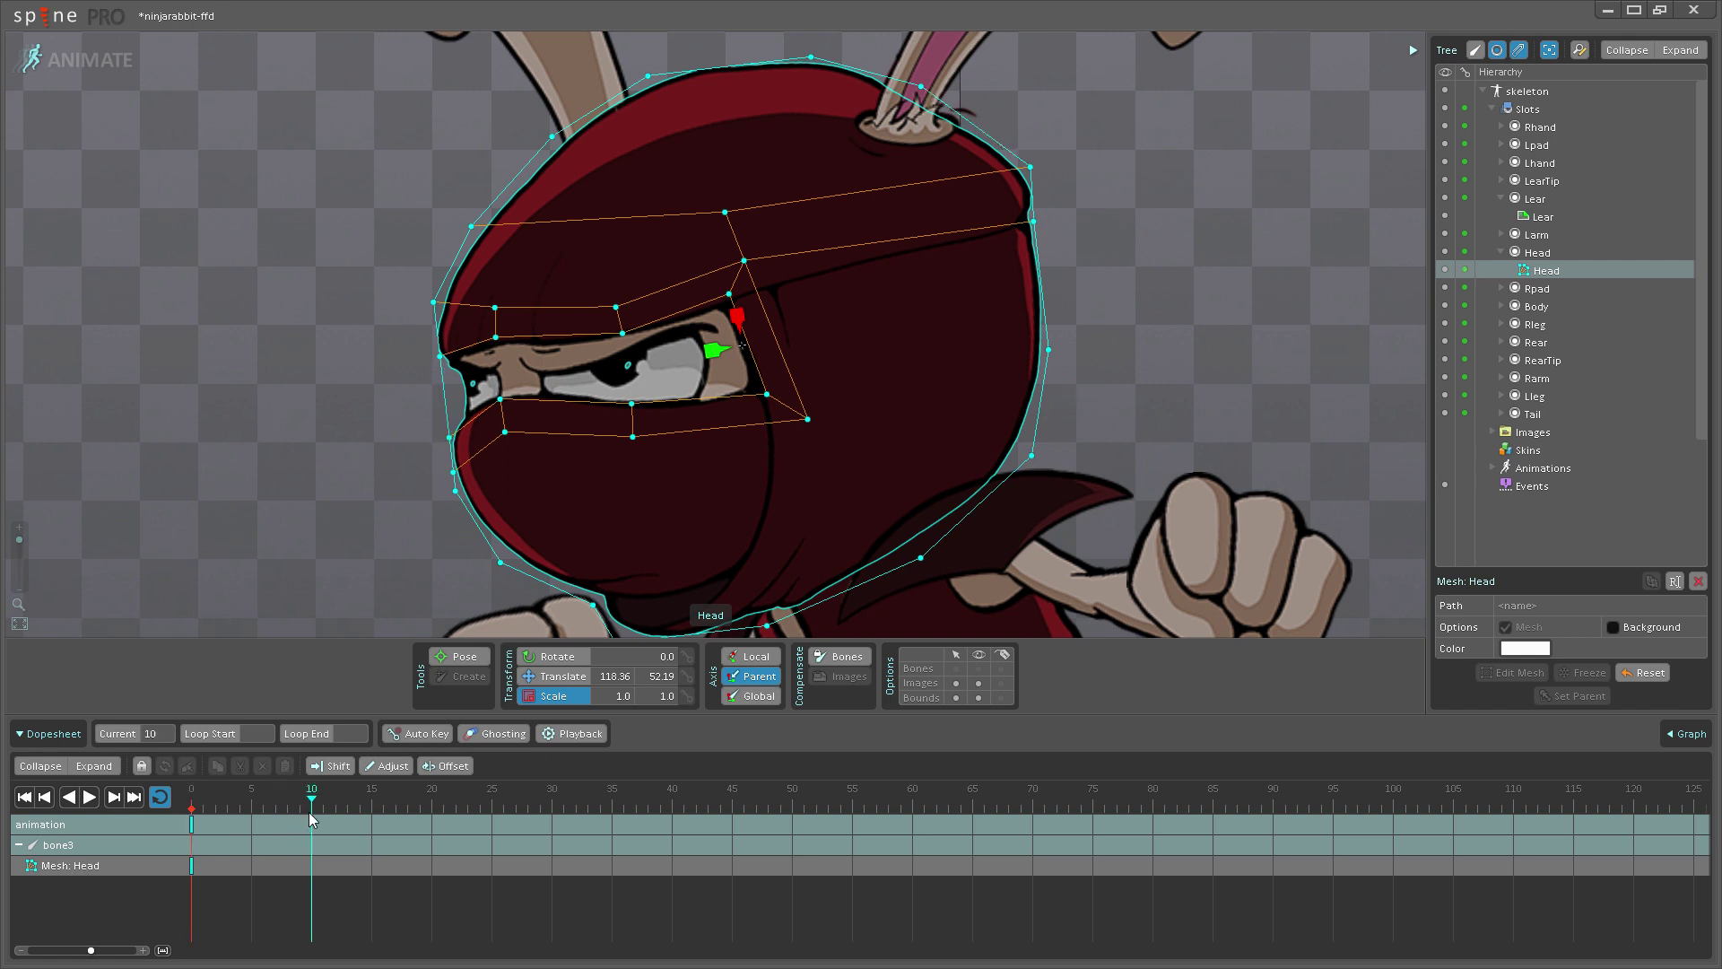
{"action": "left_click", "coordinate": [682, 317]}
{"action": "left_click", "coordinate": [680, 284], "text": "ctrl"}
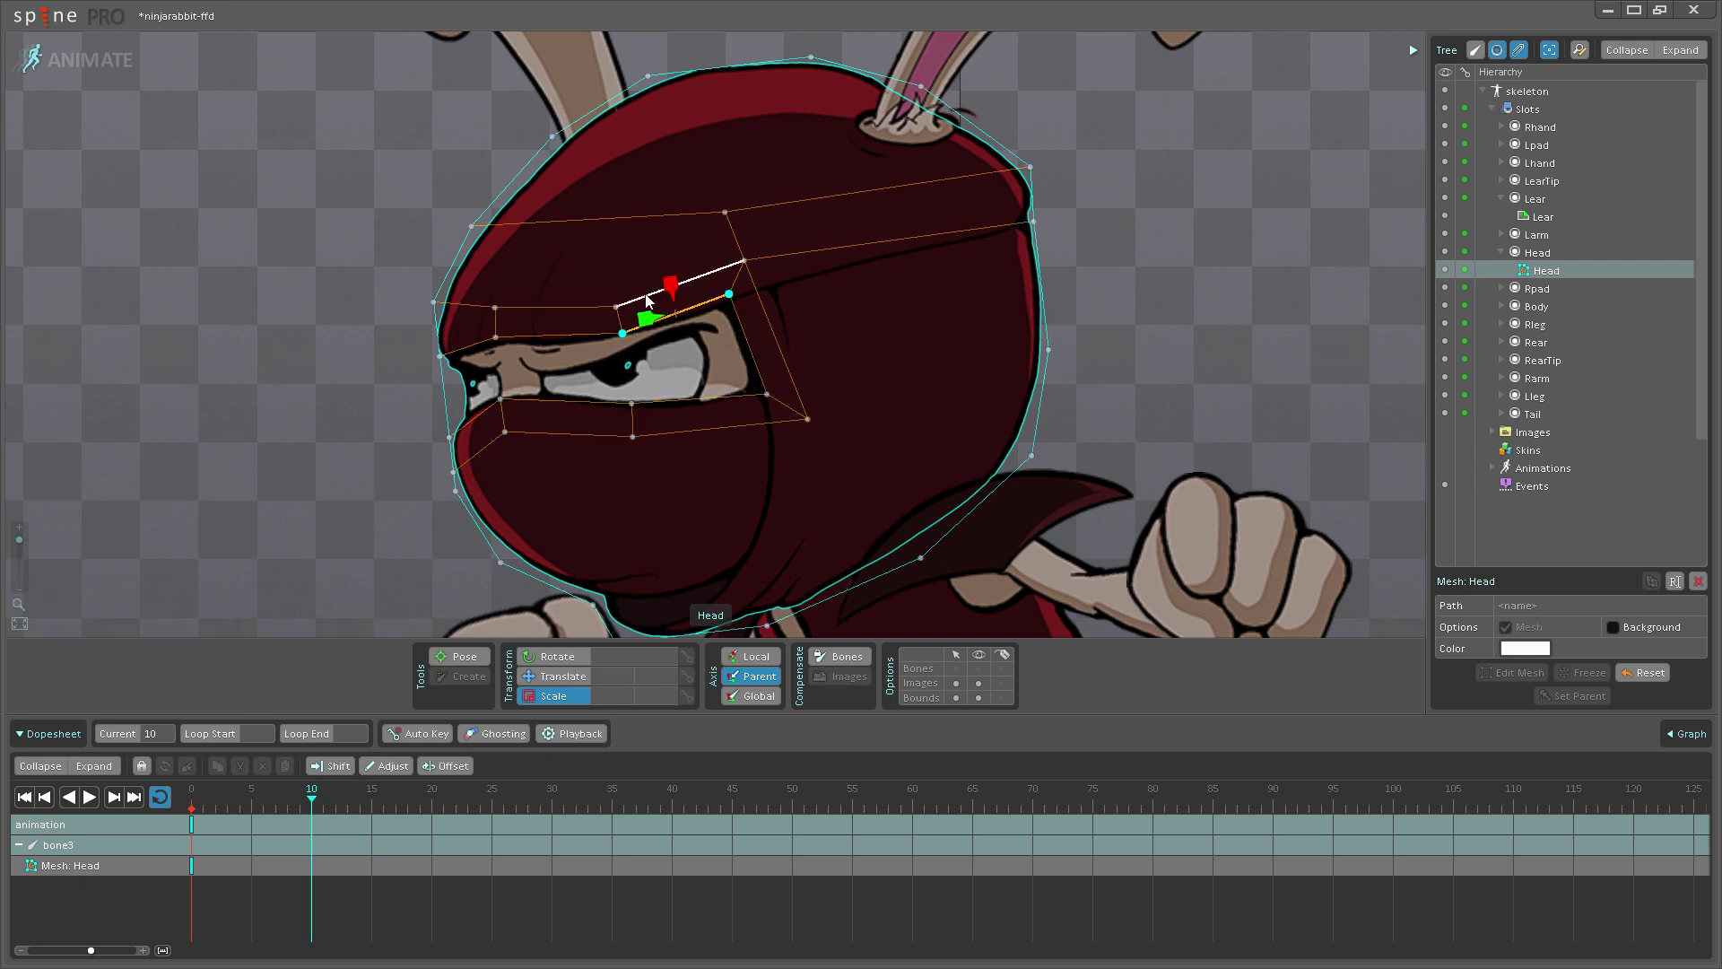
{"action": "left_click", "coordinate": [557, 307], "text": "ctrl"}
{"action": "left_click", "coordinate": [567, 332], "text": "ctrl"}
{"action": "key", "text": "v"}
Step: Lift the brow vertices about 36 px, adjust the selection, then lower them back near rest
{"action": "left_click_drag", "start_coordinate": [704, 380], "coordinate": [699, 347]}
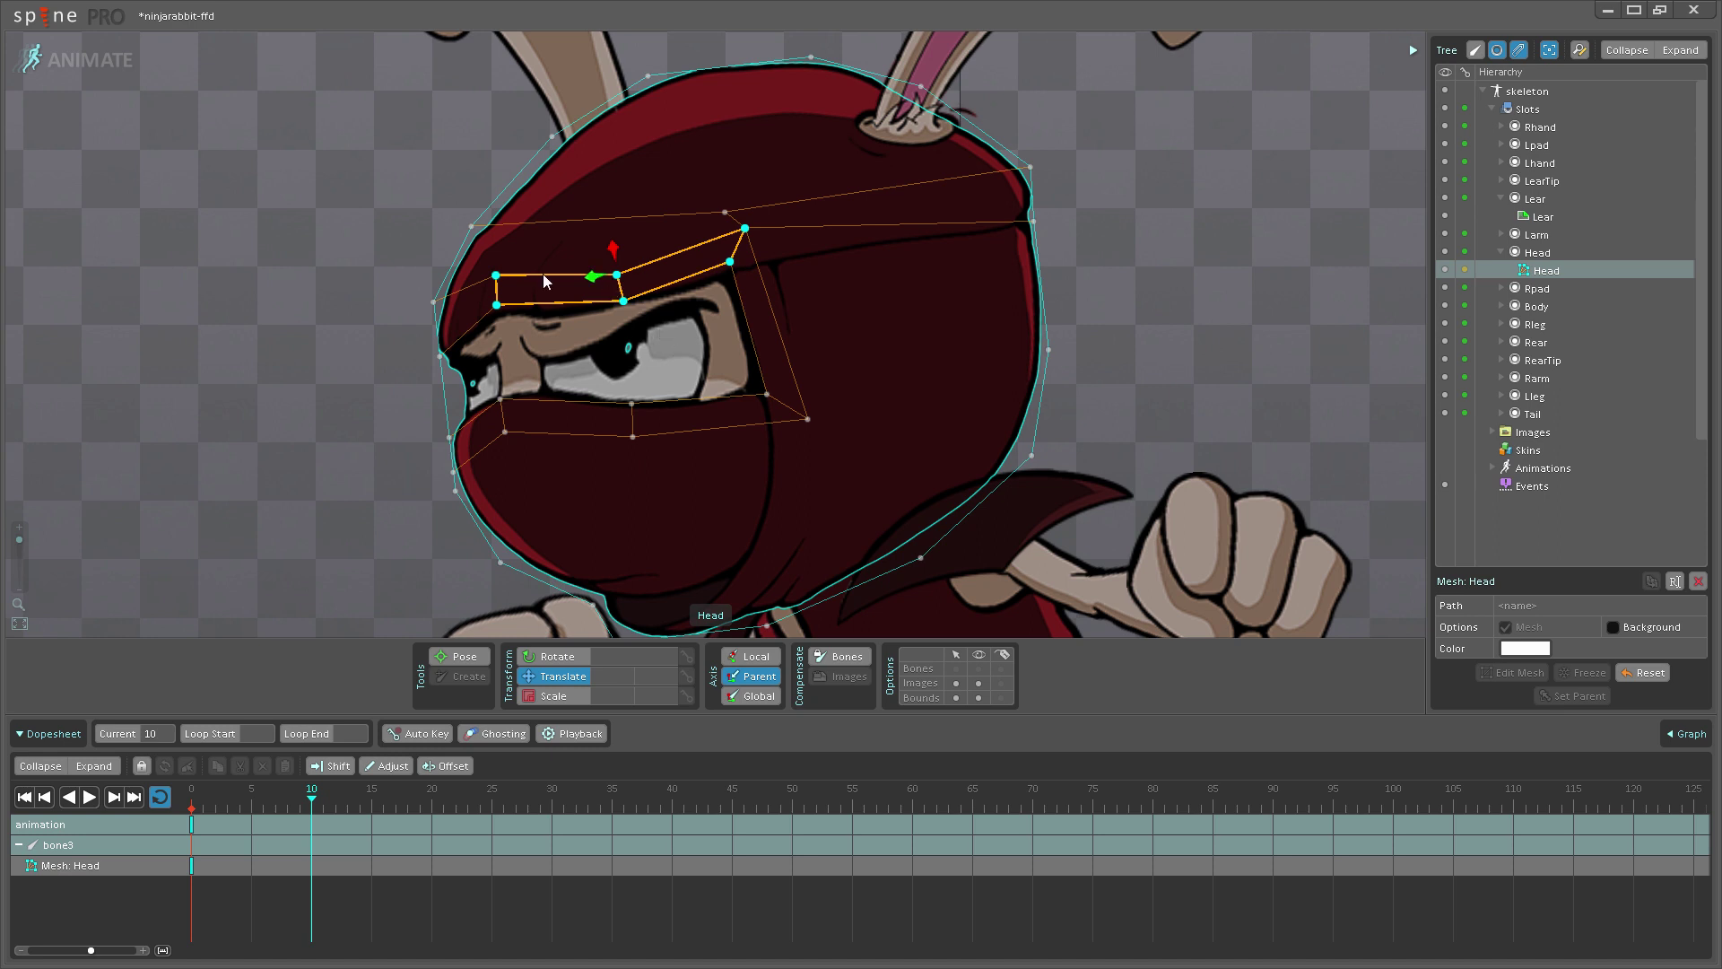
{"action": "left_click_drag", "start_coordinate": [619, 298], "coordinate": [624, 302]}
{"action": "left_click_drag", "start_coordinate": [821, 432], "coordinate": [755, 384]}
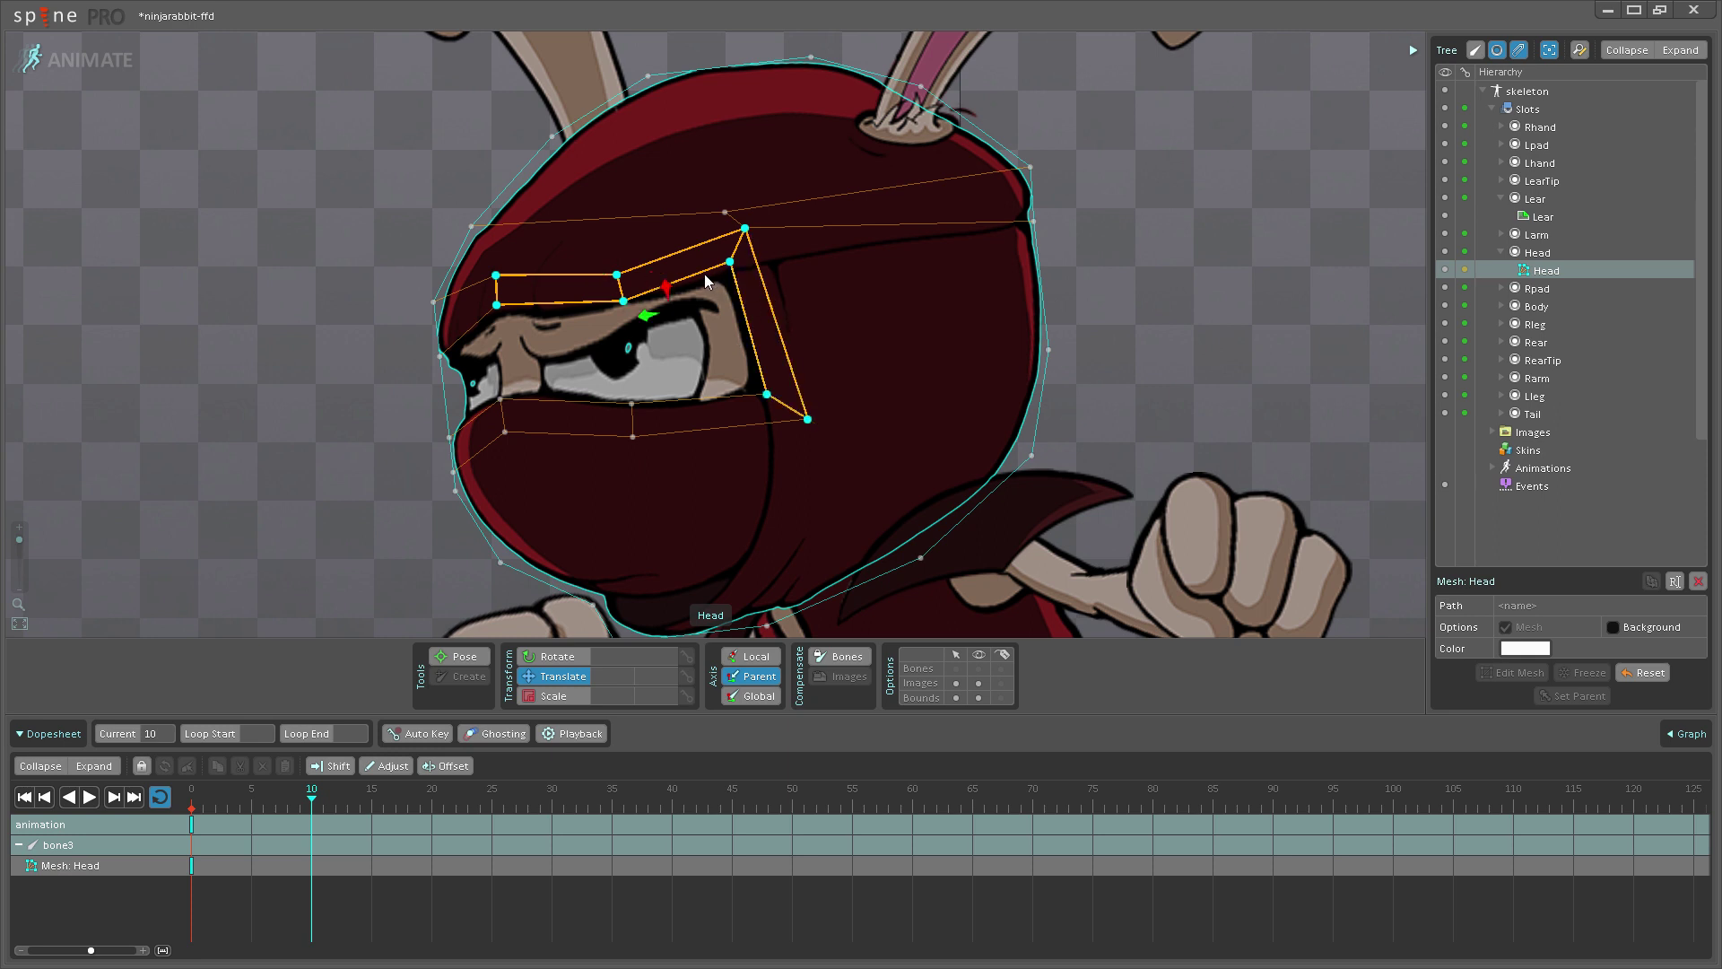
{"action": "left_click_drag", "start_coordinate": [687, 345], "coordinate": [686, 377]}
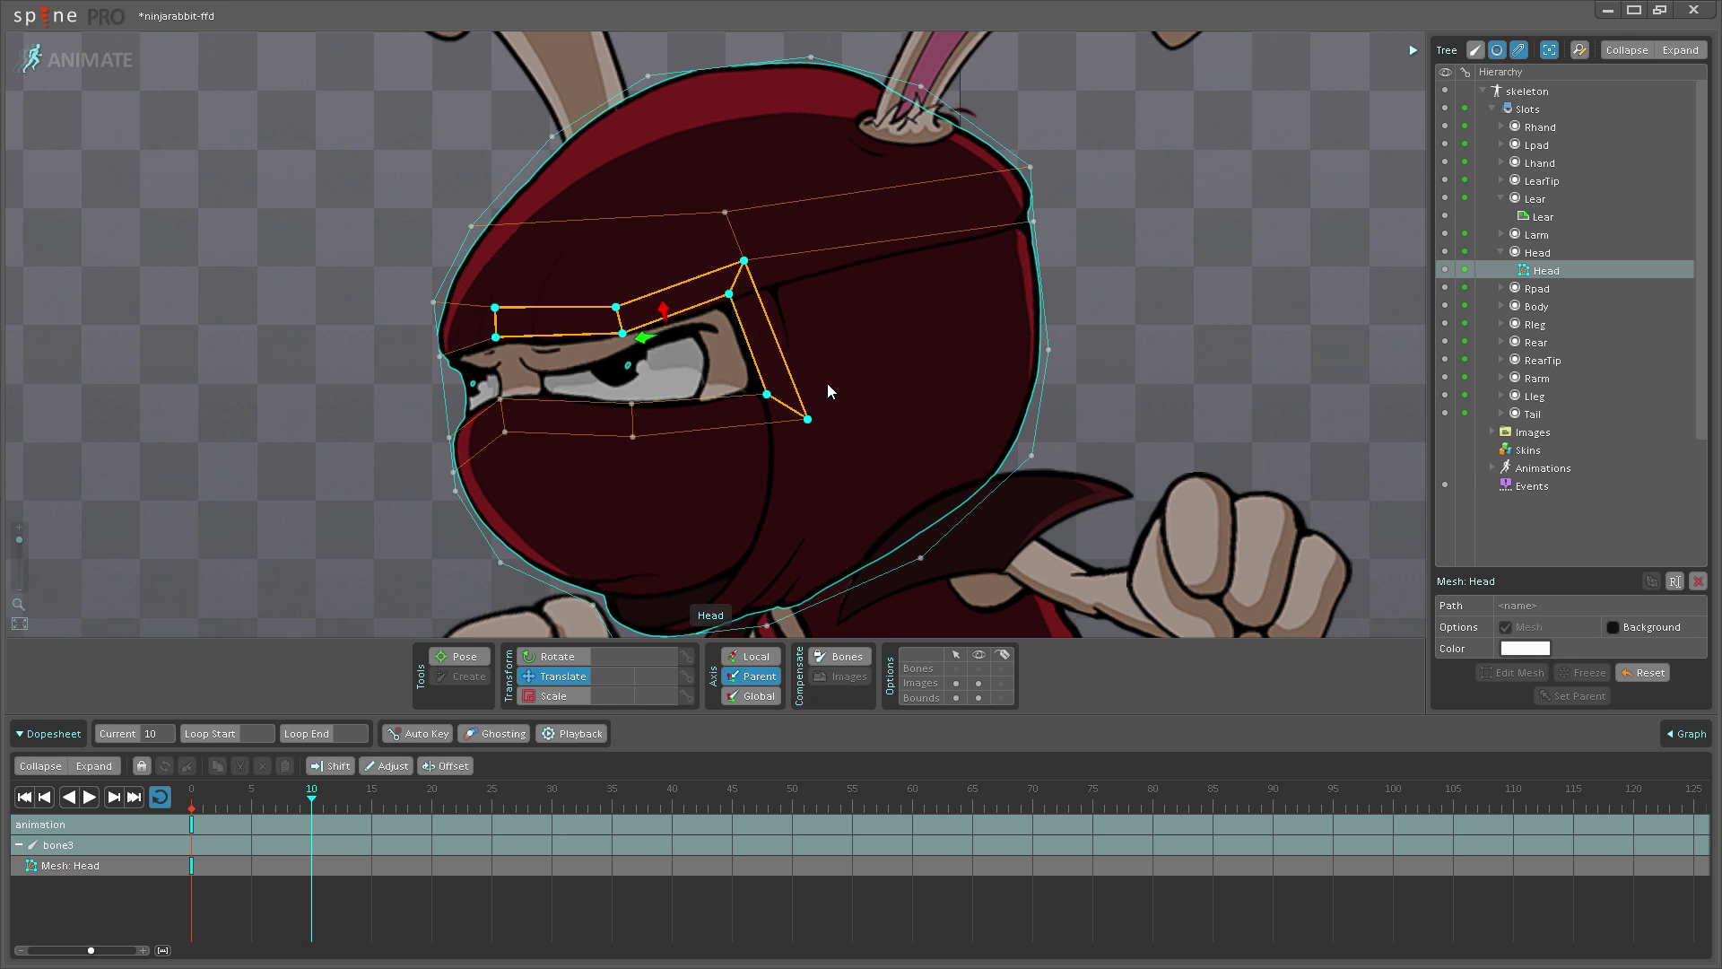
{"action": "left_click_drag", "start_coordinate": [702, 305], "coordinate": [546, 329]}
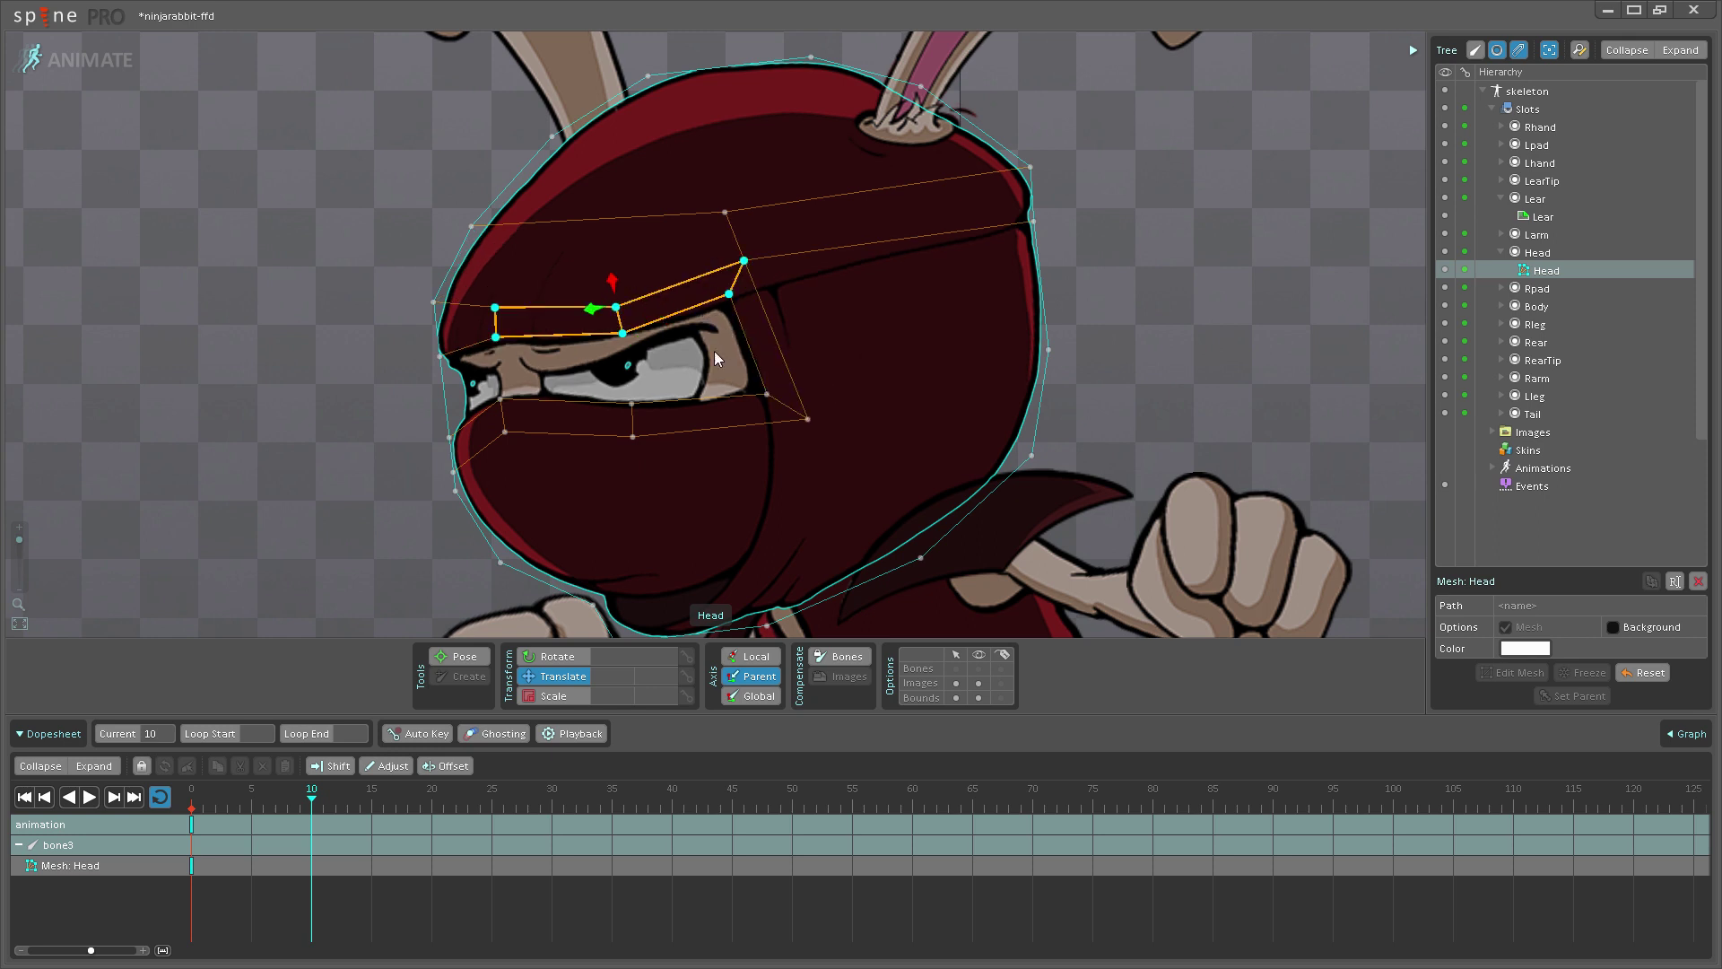
Step: Tilt the brow upward around its left-end pivot and drop the lower eyelid edge to widen the eye
{"action": "key", "text": "c"}
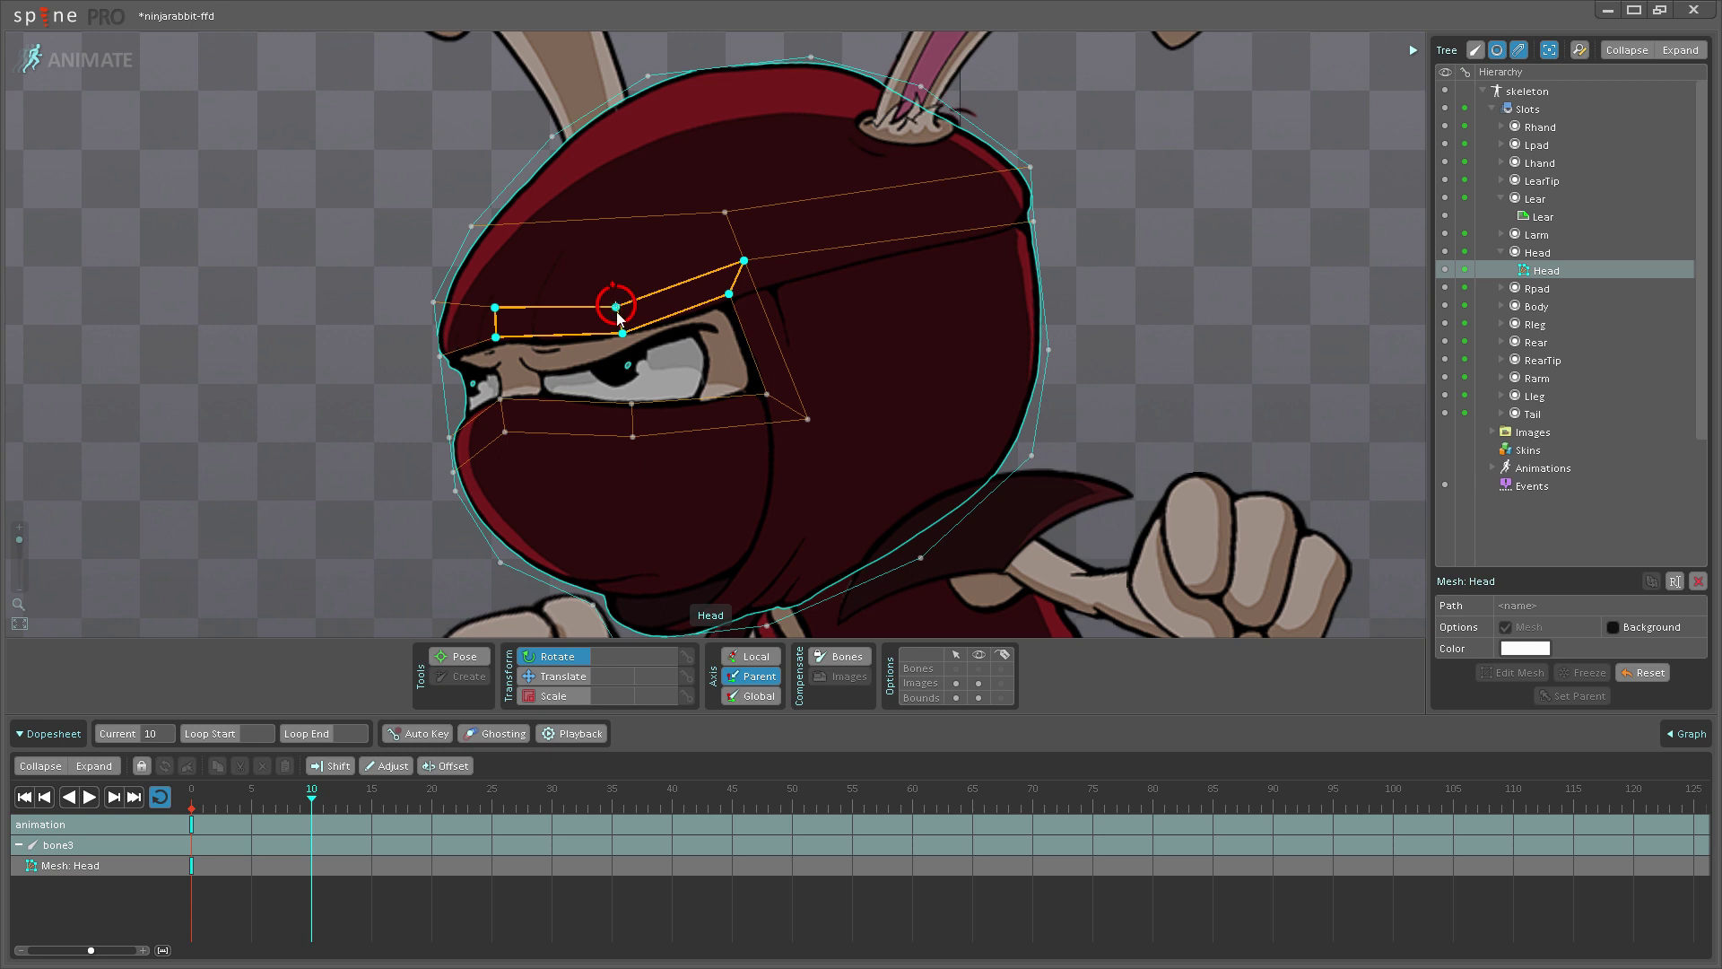
{"action": "left_click", "coordinate": [497, 338]}
{"action": "left_click_drag", "start_coordinate": [714, 364], "coordinate": [703, 320]}
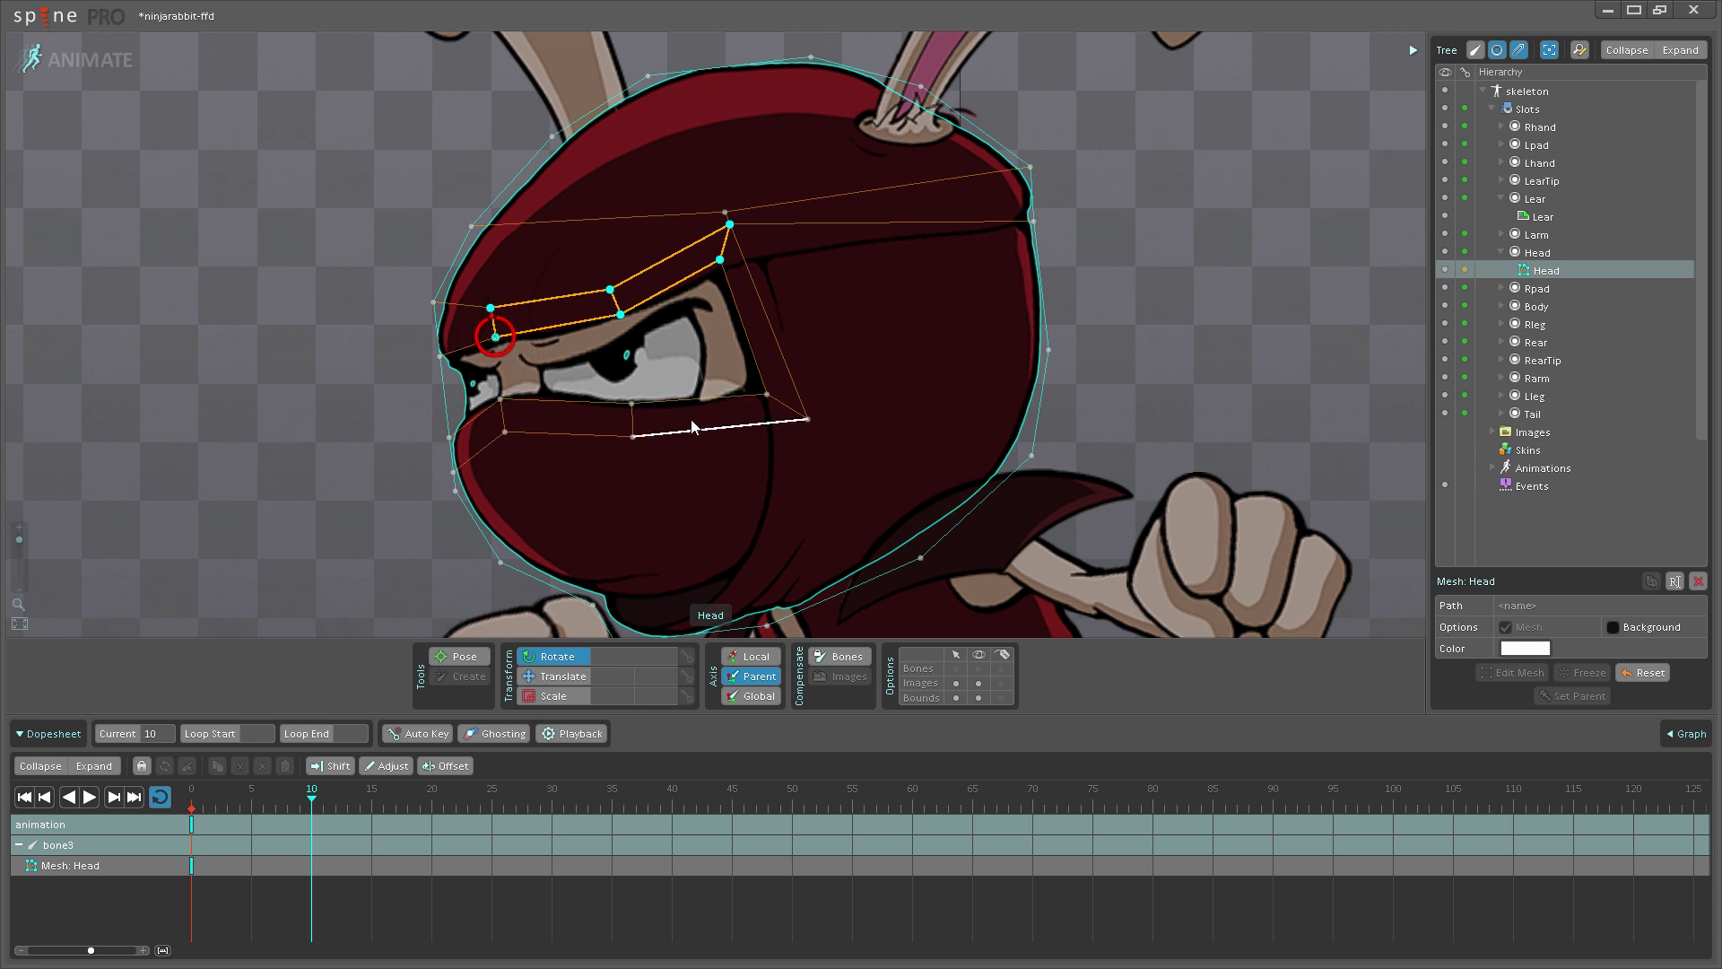
{"action": "left_click_drag", "start_coordinate": [708, 401], "coordinate": [710, 465]}
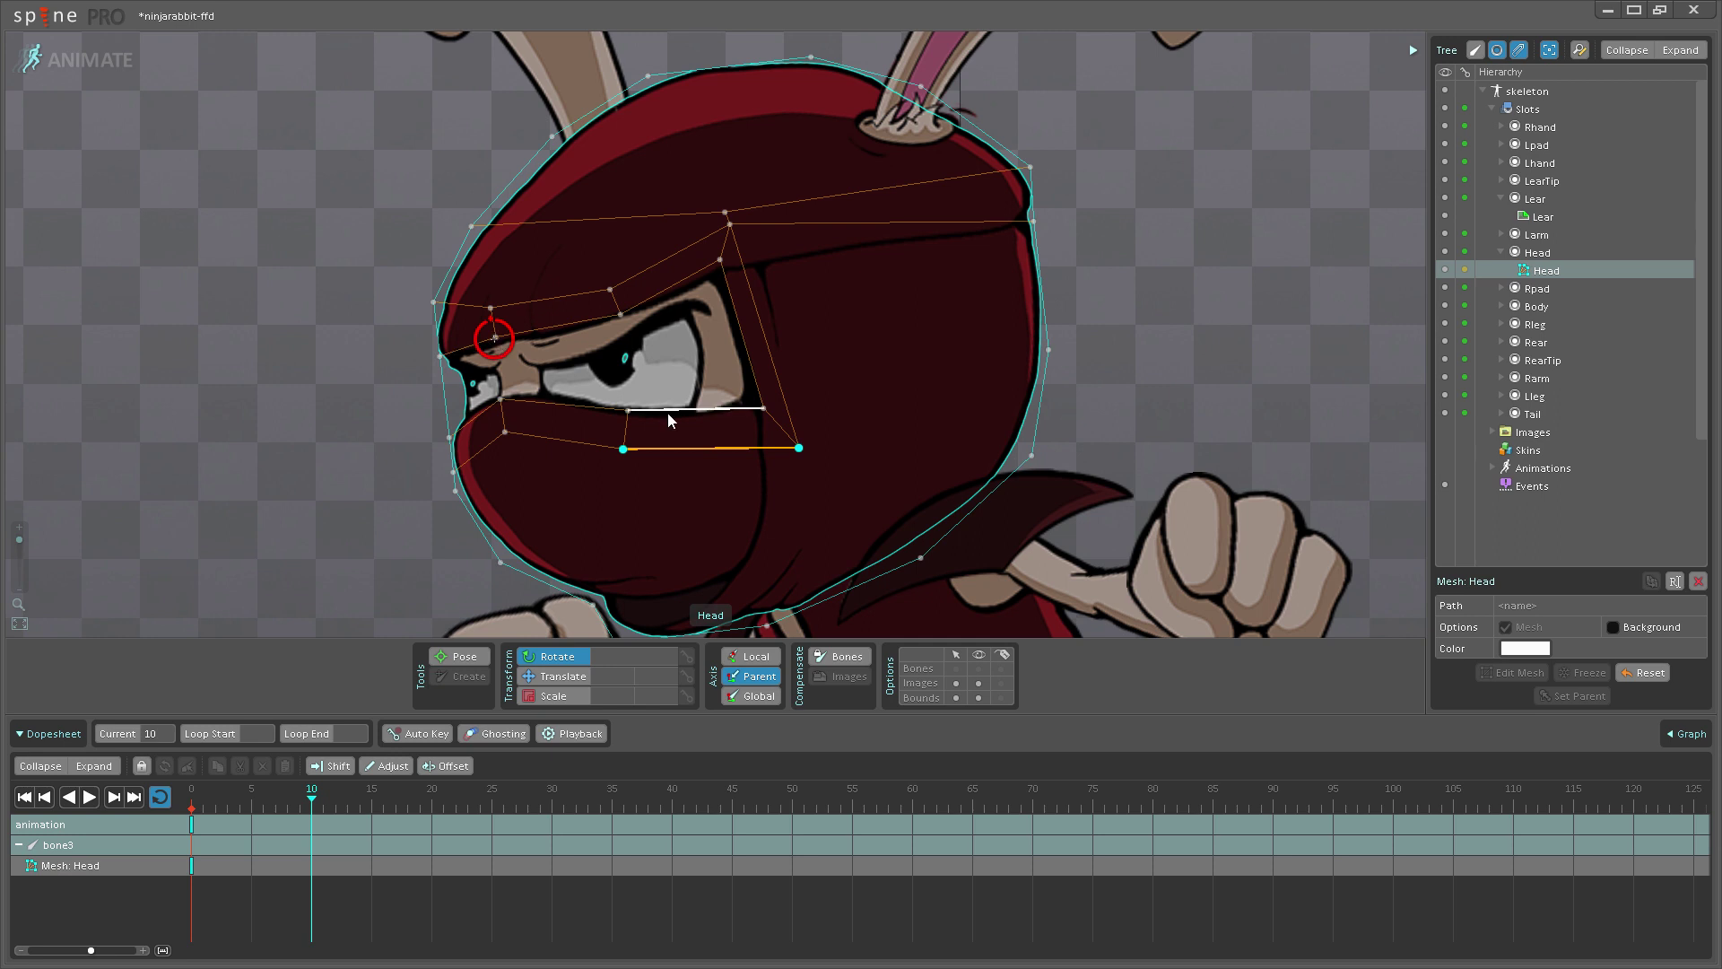
{"action": "left_click_drag", "start_coordinate": [668, 412], "coordinate": [668, 424]}
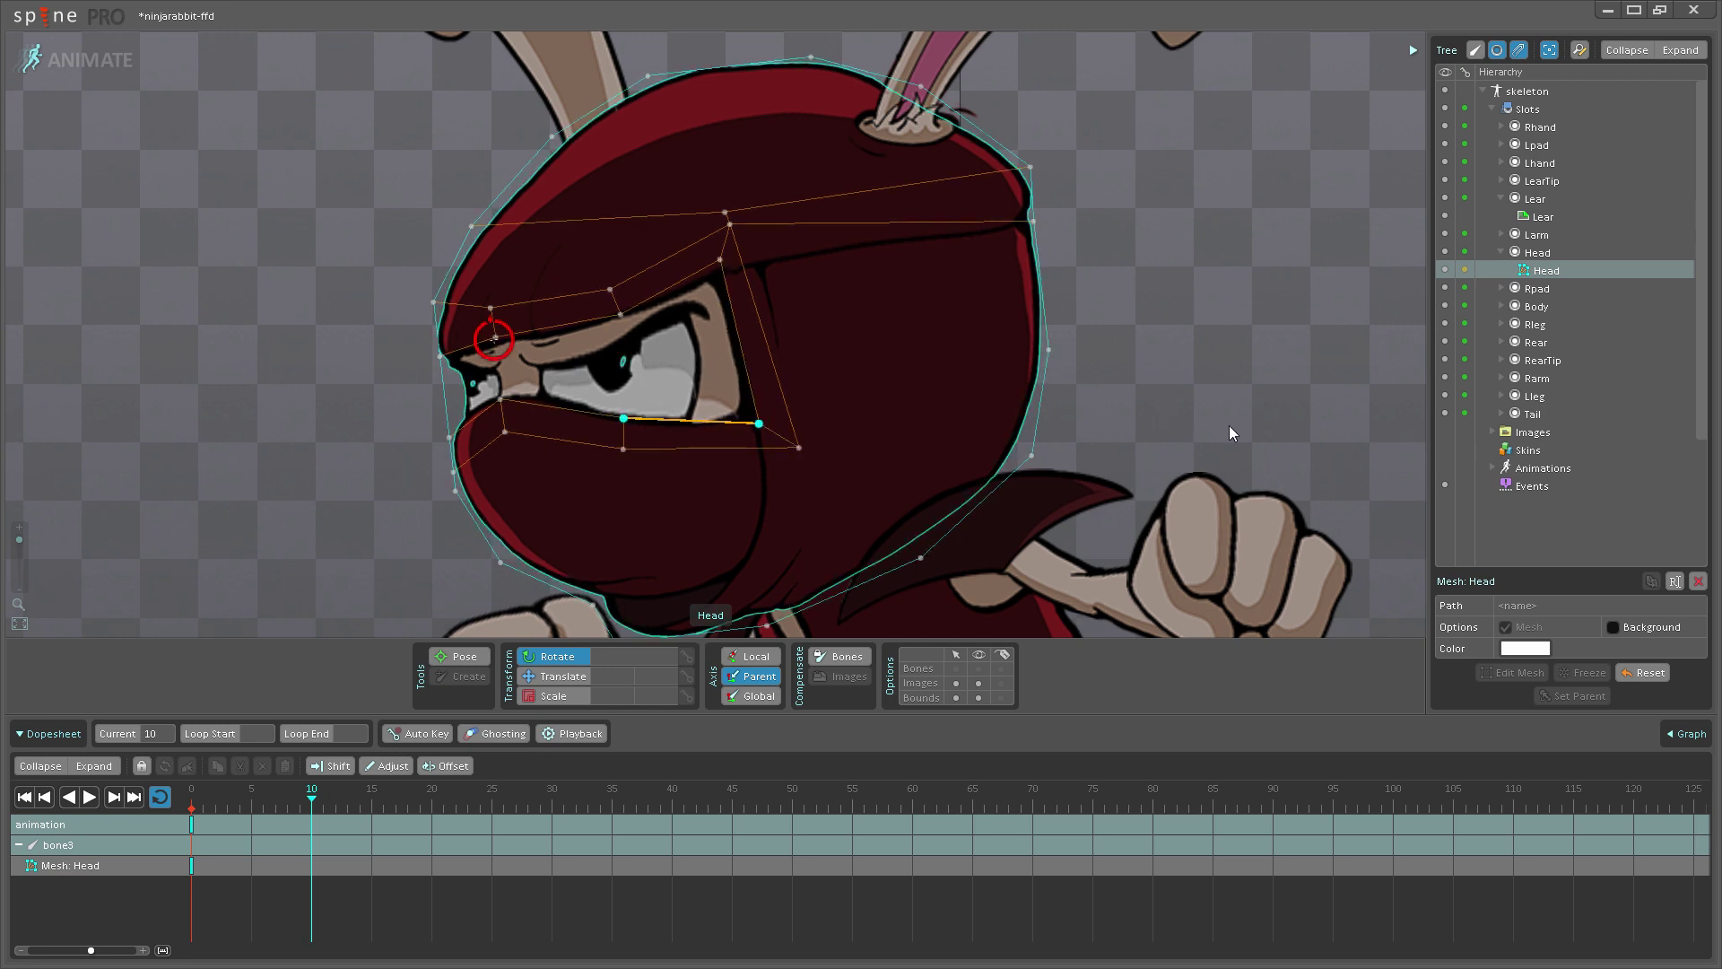
Step: Key the raised brow at frame 10, then reset the mesh and key the rest shape at frame 20
{"action": "left_click", "coordinate": [1467, 270]}
{"action": "left_click_drag", "start_coordinate": [344, 803], "coordinate": [432, 801]}
{"action": "left_click", "coordinate": [1649, 672]}
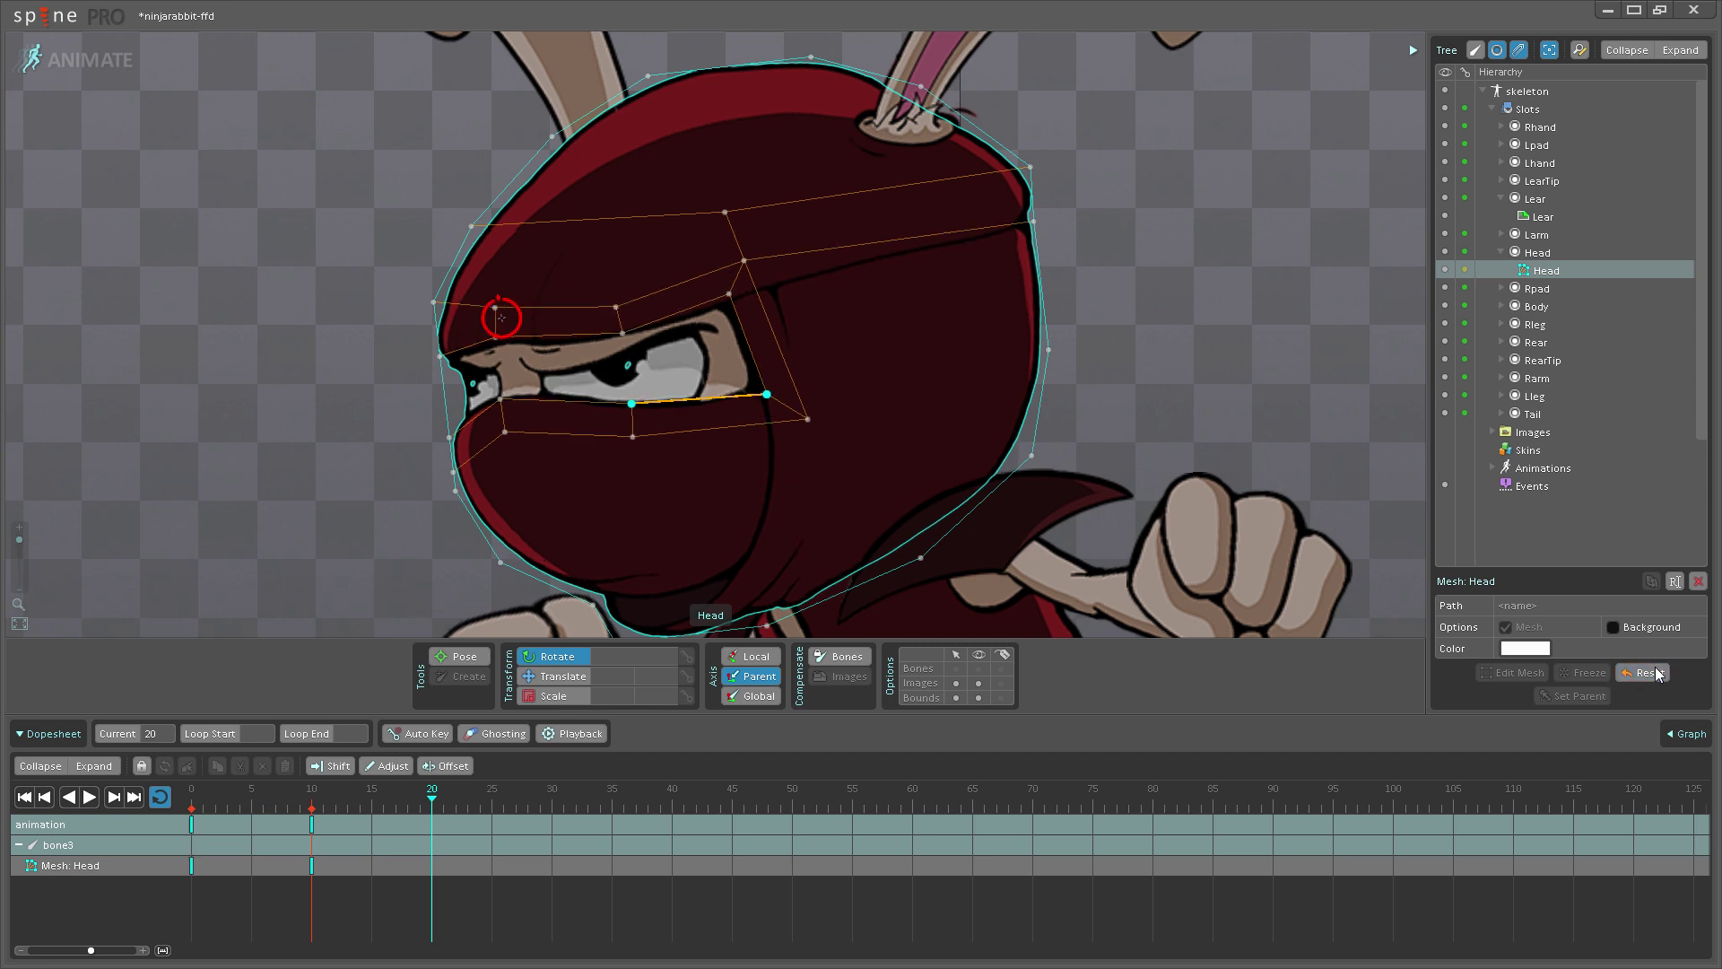
{"action": "left_click", "coordinate": [1466, 270]}
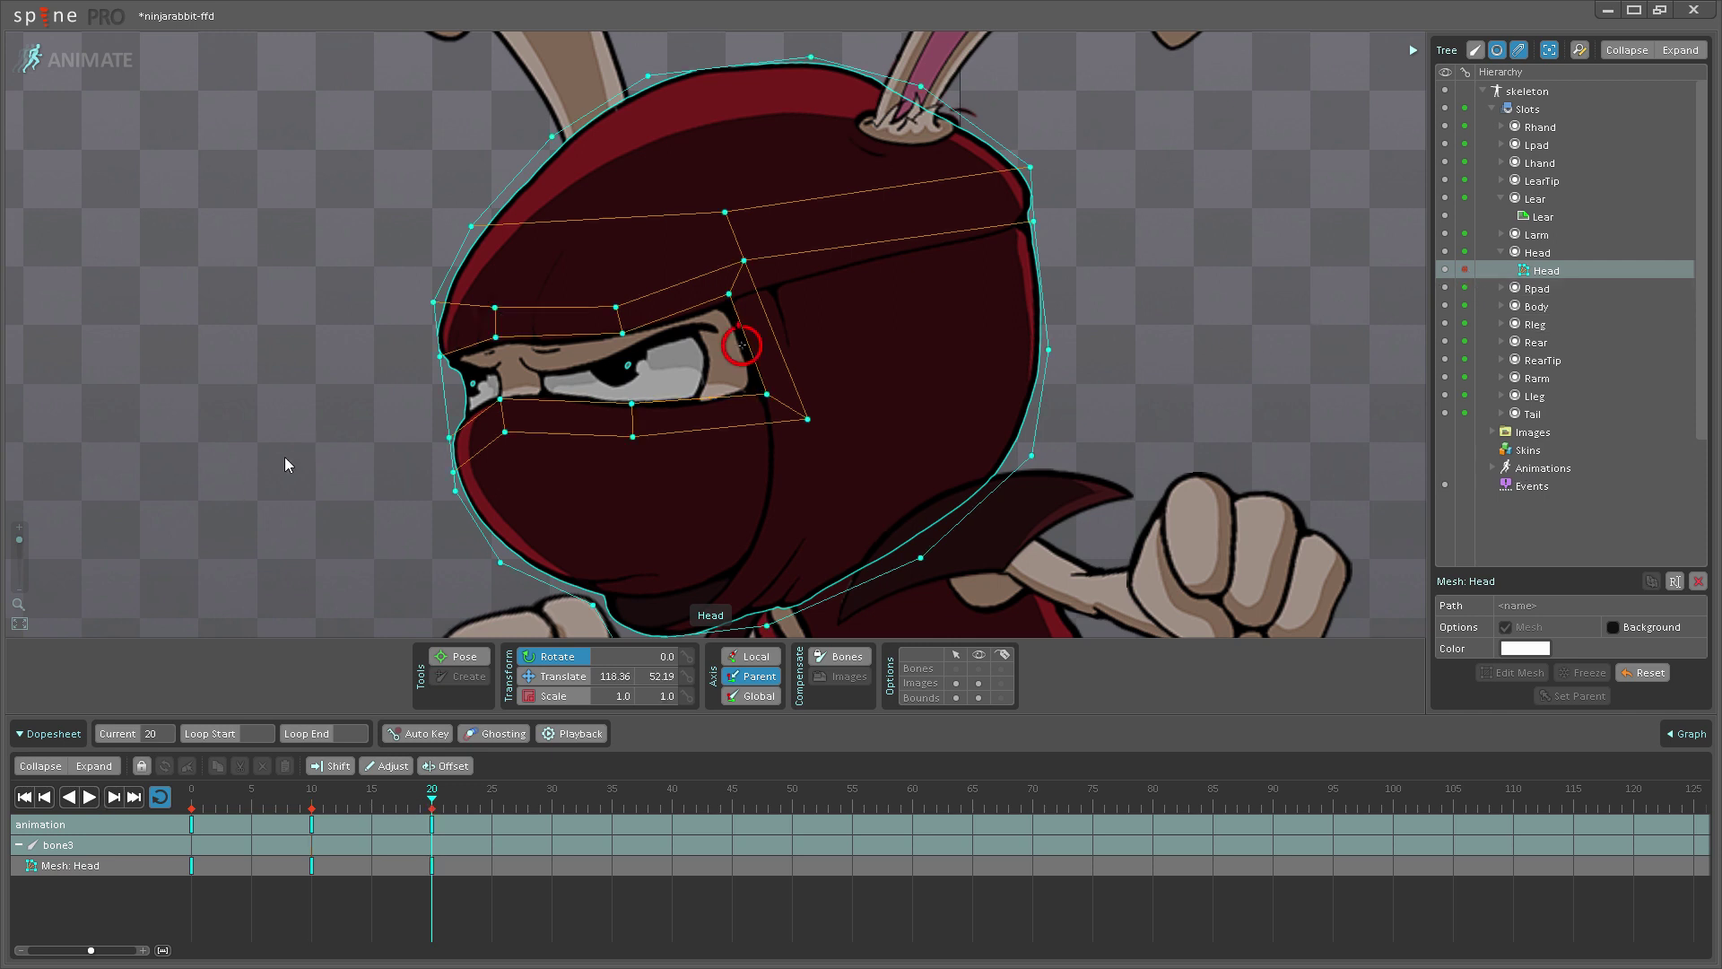
Step: Clear the selection, play the animation and reselect the Head mesh
{"action": "left_click", "coordinate": [341, 443]}
{"action": "left_click", "coordinate": [90, 797]}
{"action": "left_click", "coordinate": [745, 488]}
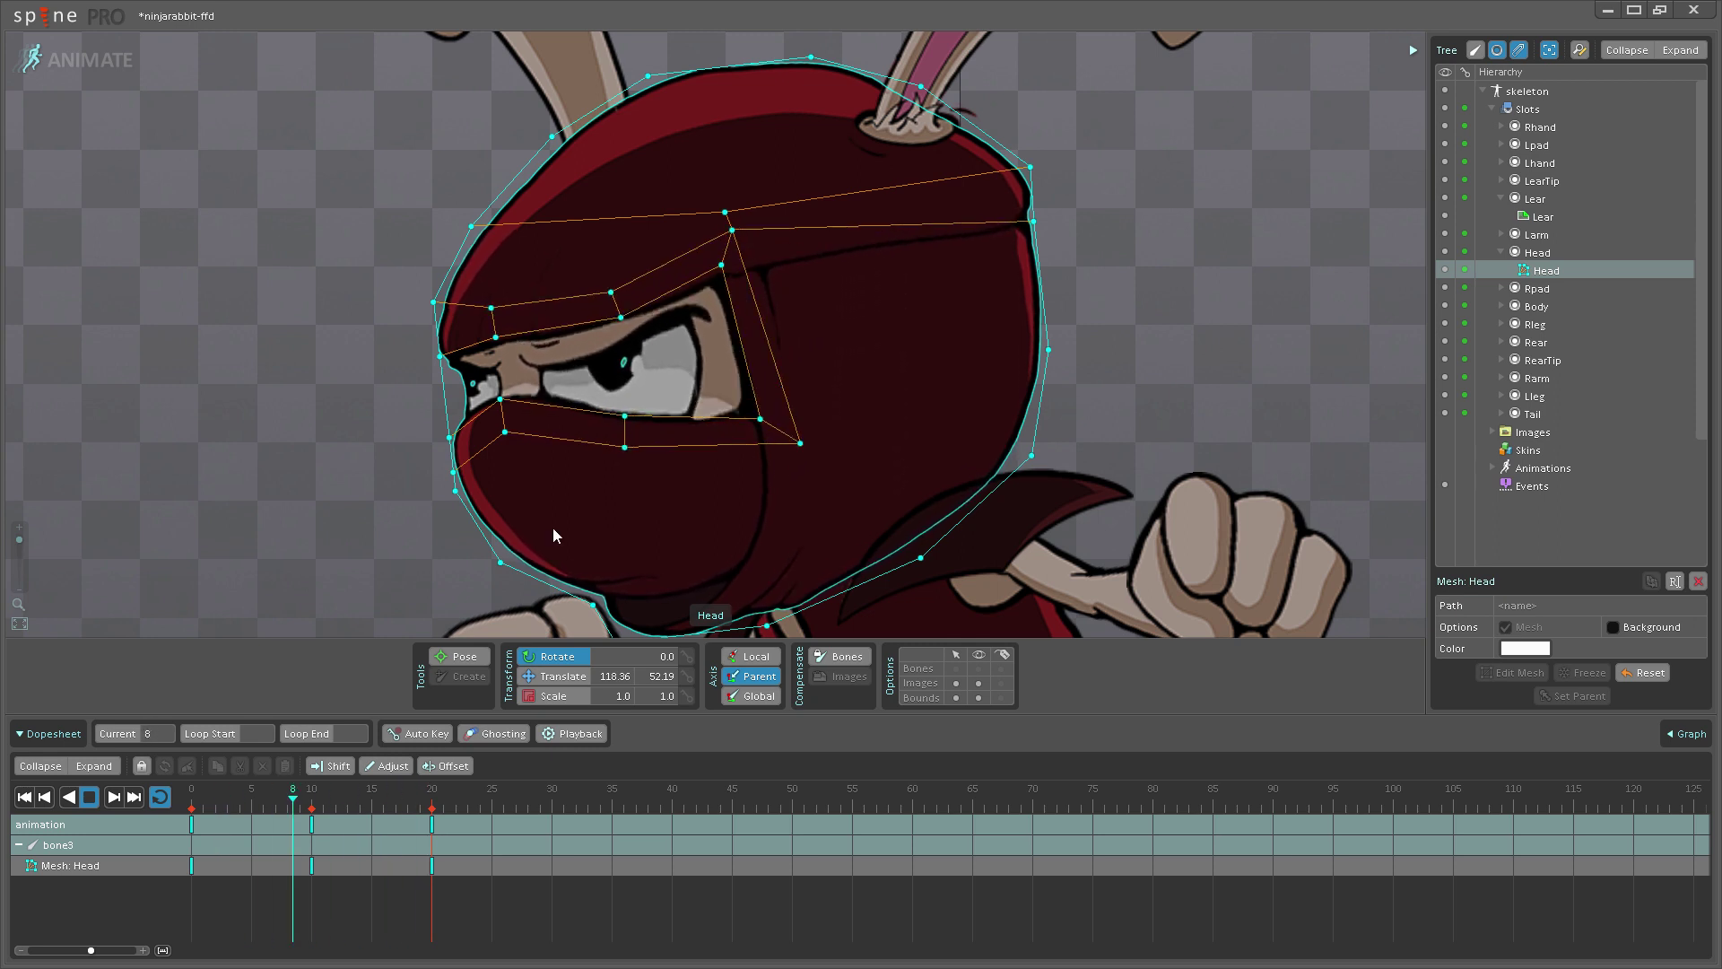
Step: Stop playback with the brow partway raised at frame 8
{"action": "left_click", "coordinate": [89, 797]}
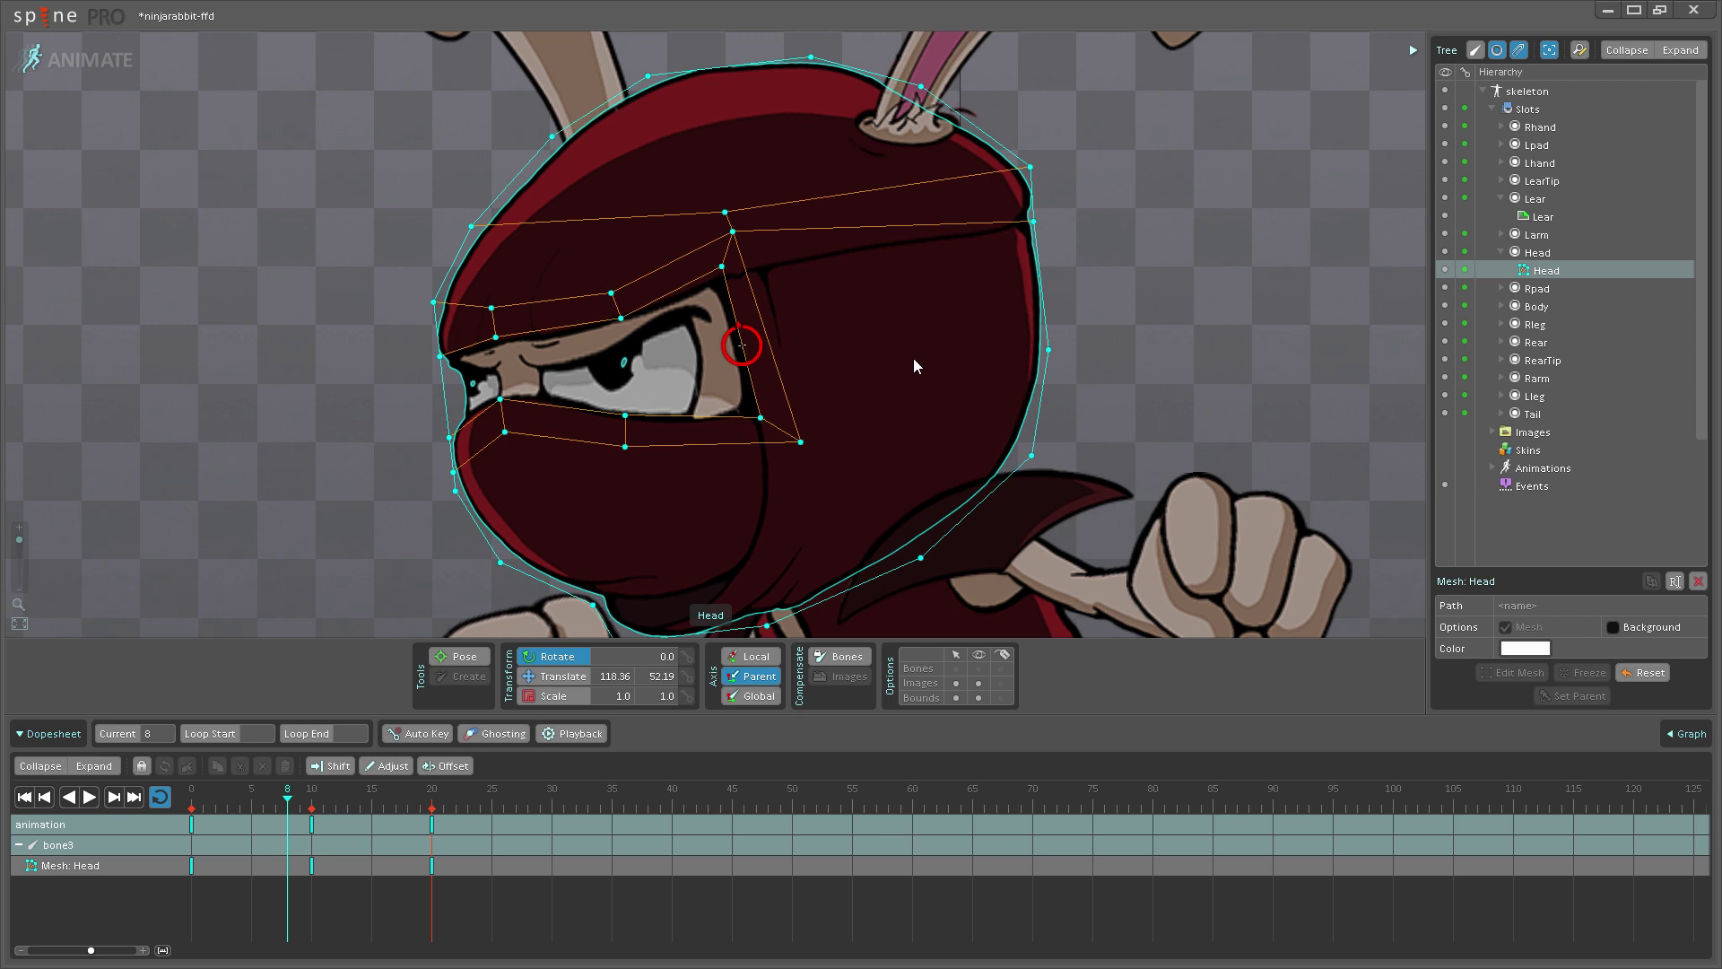